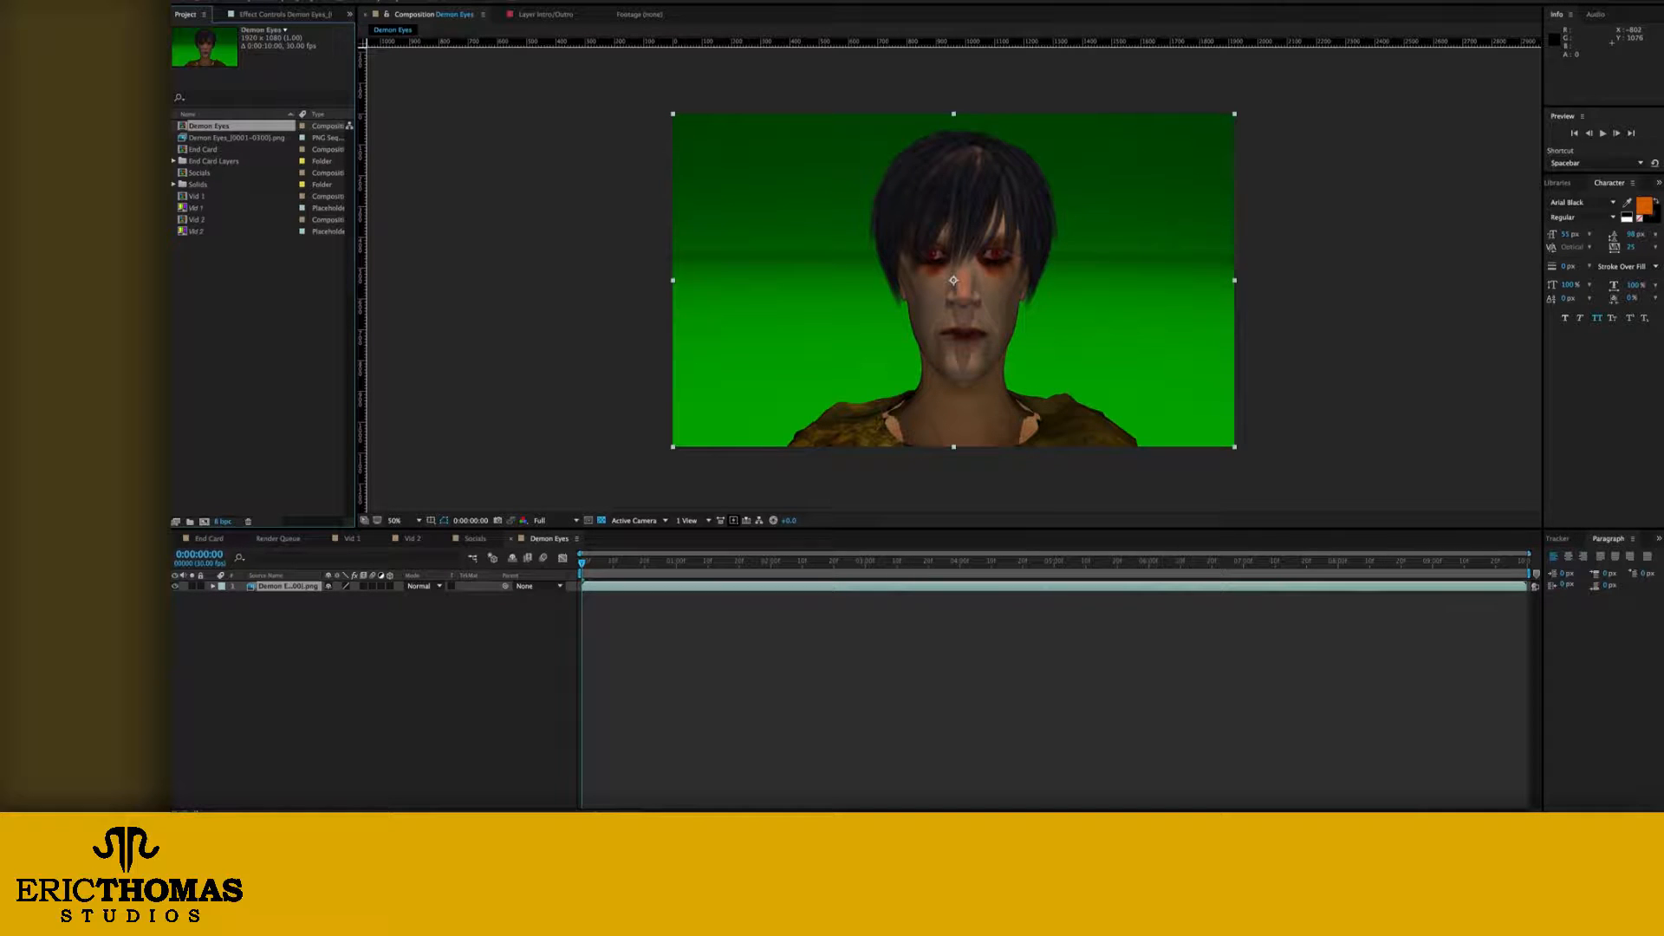
Step: Add a black 1920 × 1080 px solid layer named Eyes to the Demon Eyes composition
{"action": "left_click", "coordinate": [388, 0]}
{"action": "left_click", "coordinate": [388, 0]}
{"action": "left_click", "coordinate": [360, 655]}
{"action": "key", "text": "ctrl+y"}
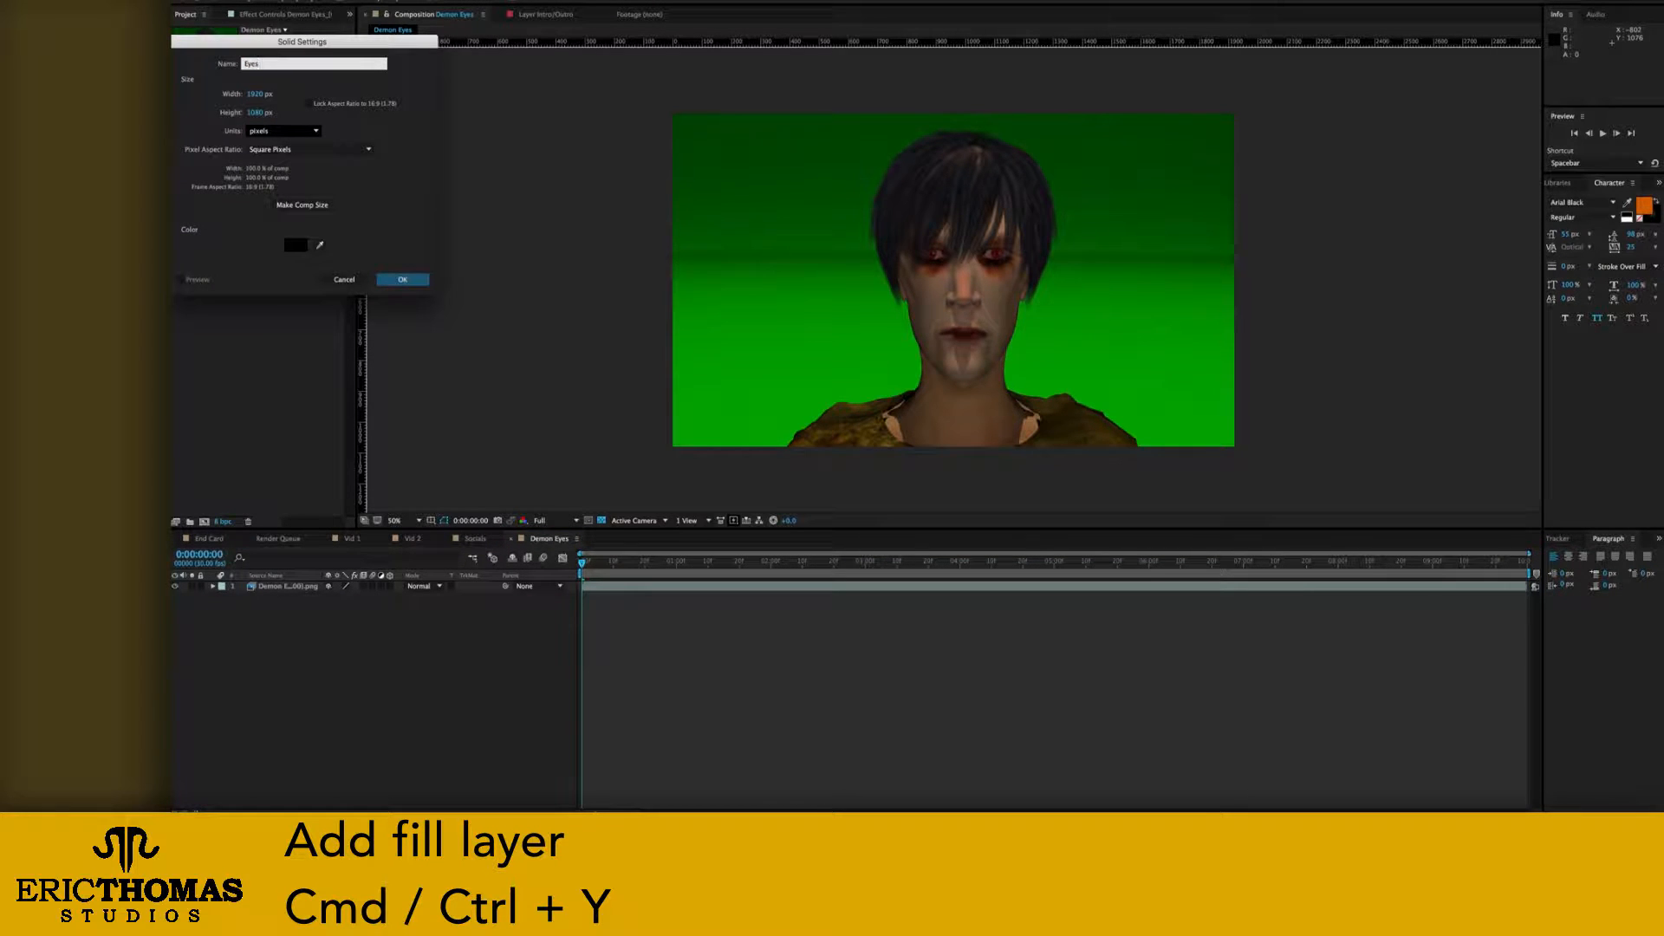
{"action": "key", "text": "Return"}
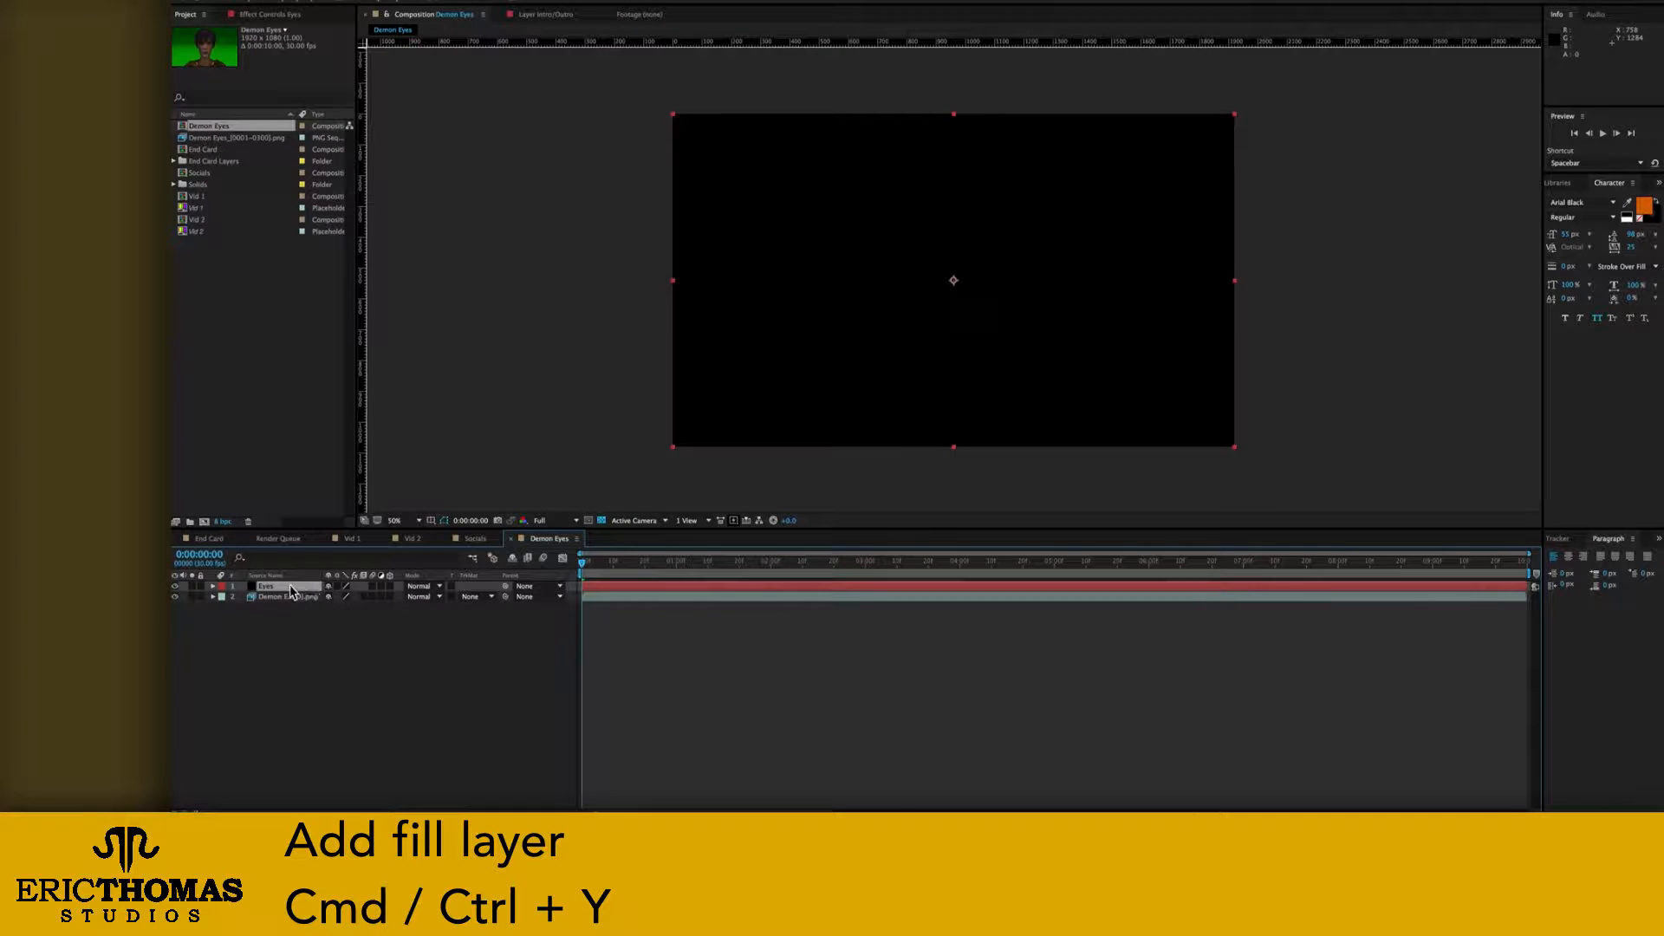
Step: Set the Eyes solid's opacity to 40%
{"action": "key", "text": "ctrl+shift+a"}
{"action": "left_click", "coordinate": [213, 587]}
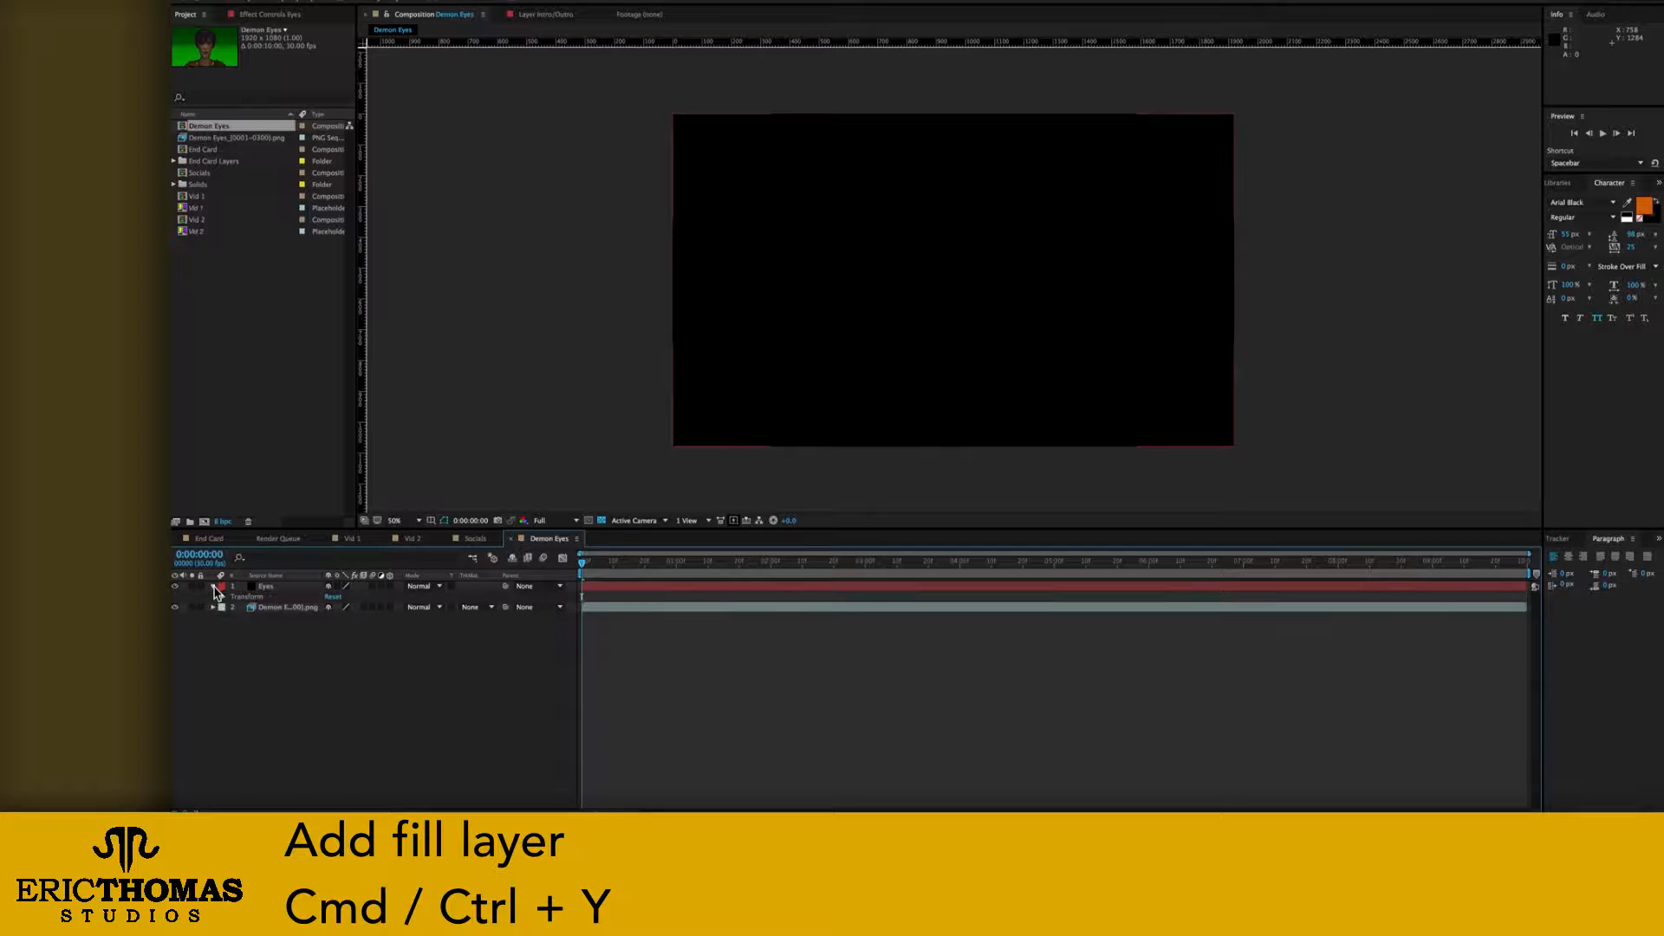
{"action": "left_click", "coordinate": [223, 598]}
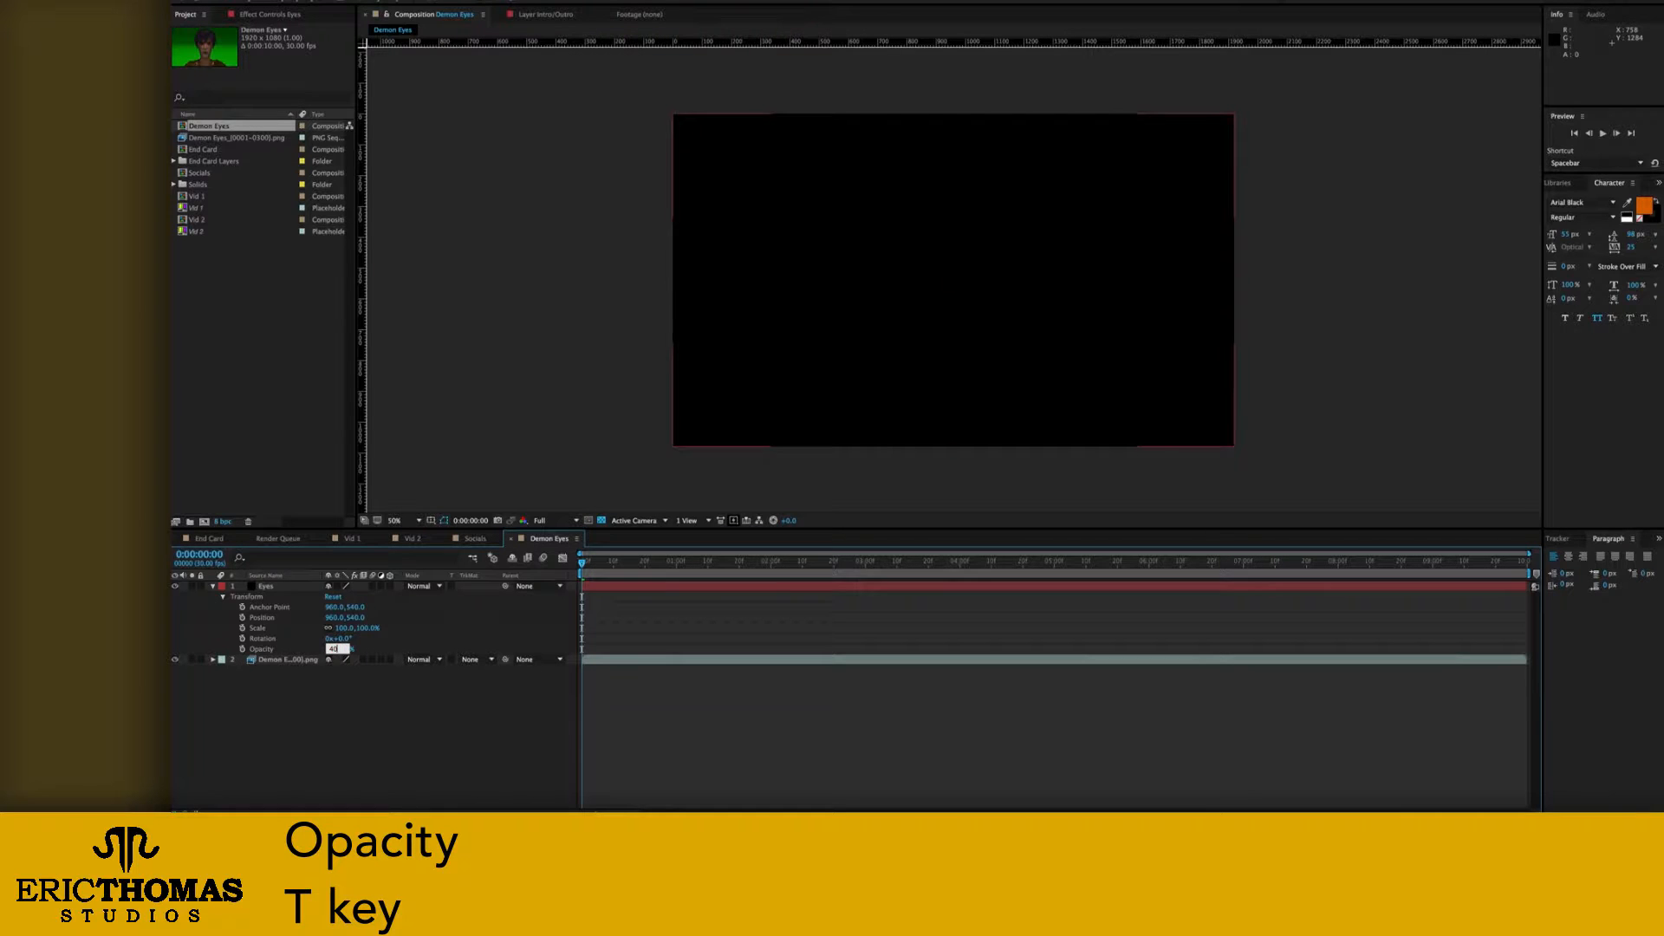
{"action": "key", "text": "Return"}
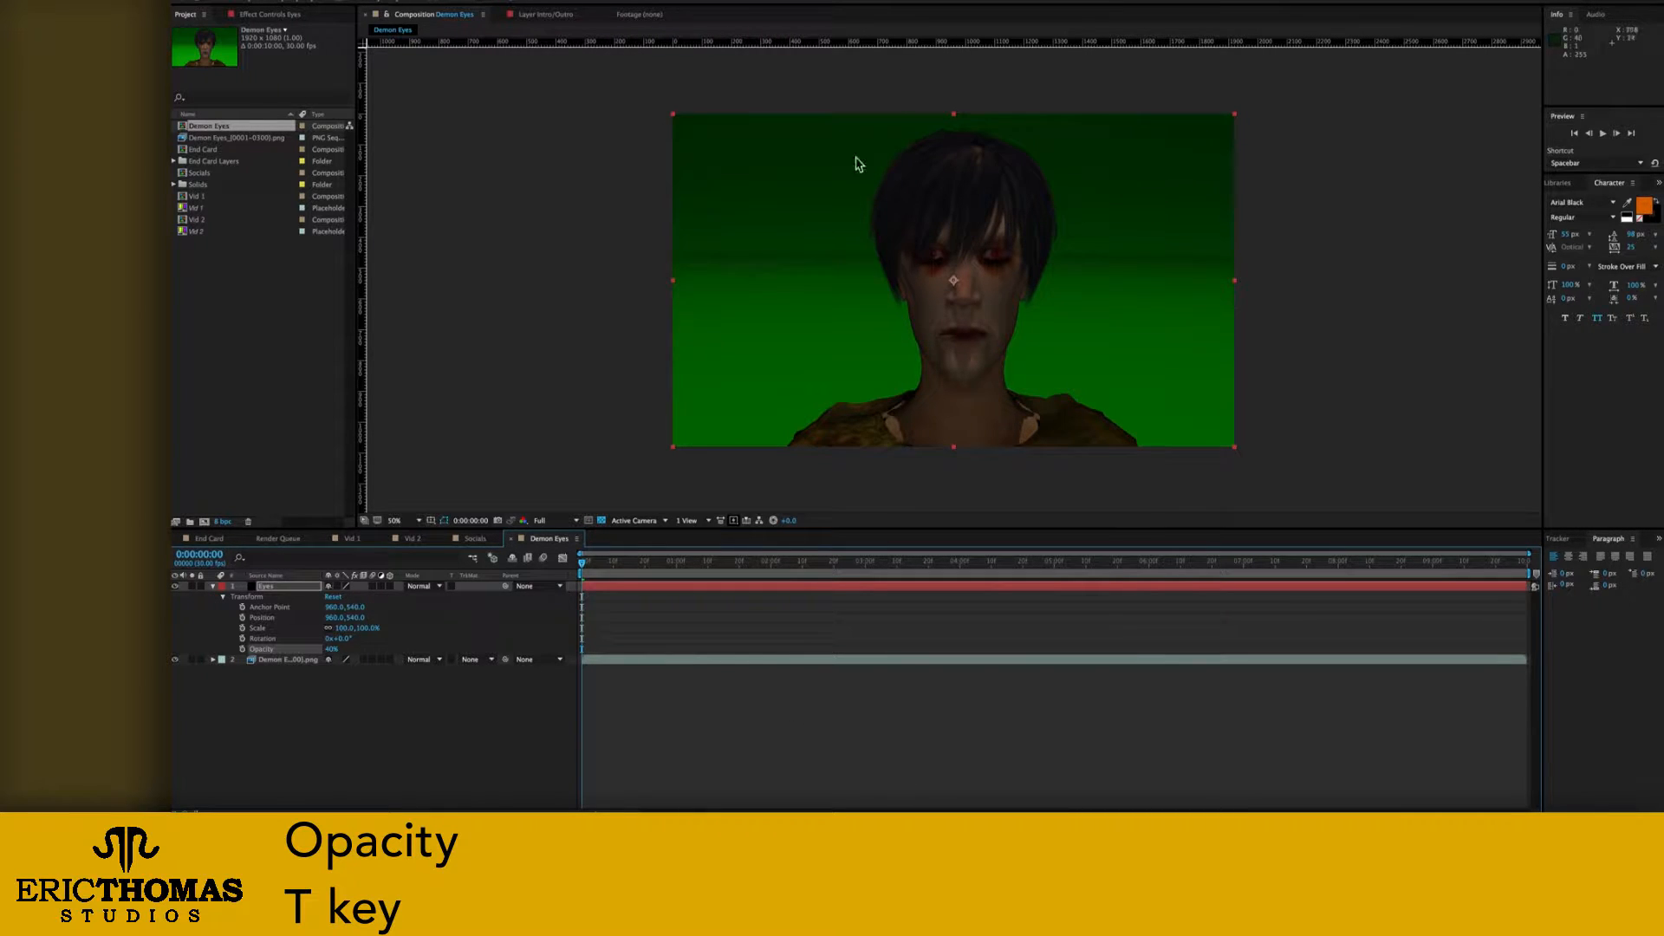
Step: Draw a closed, curved four-point Pen mask on the Eyes solid around the character's left eye
{"action": "left_click", "coordinate": [418, 520]}
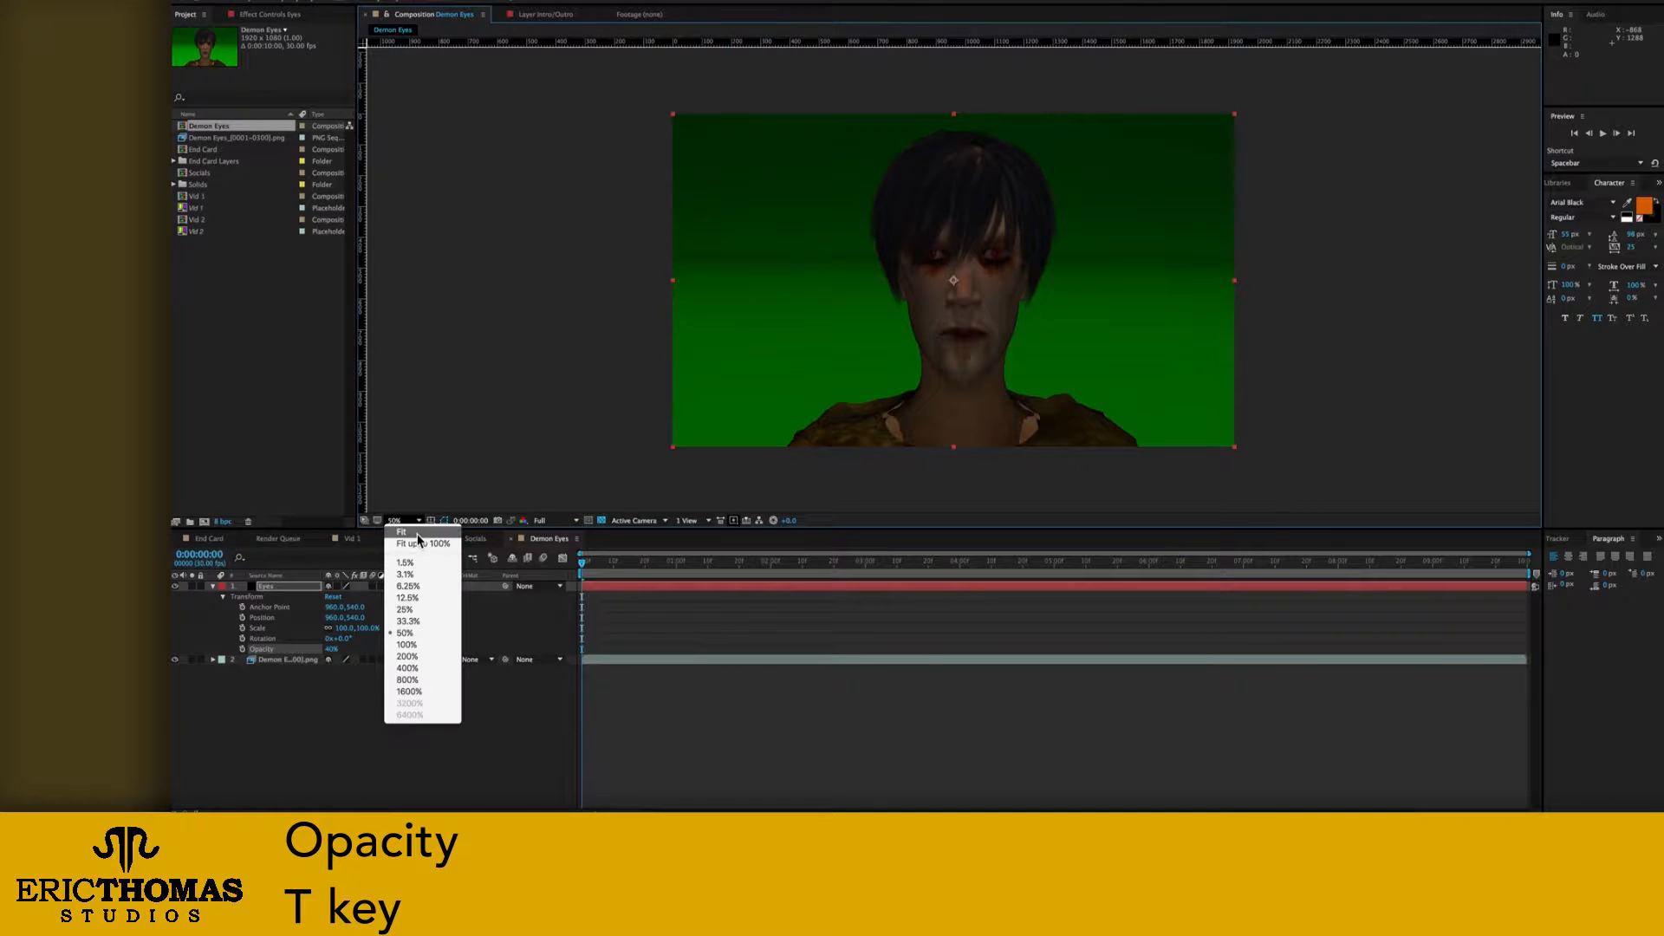
{"action": "left_click", "coordinate": [440, 532]}
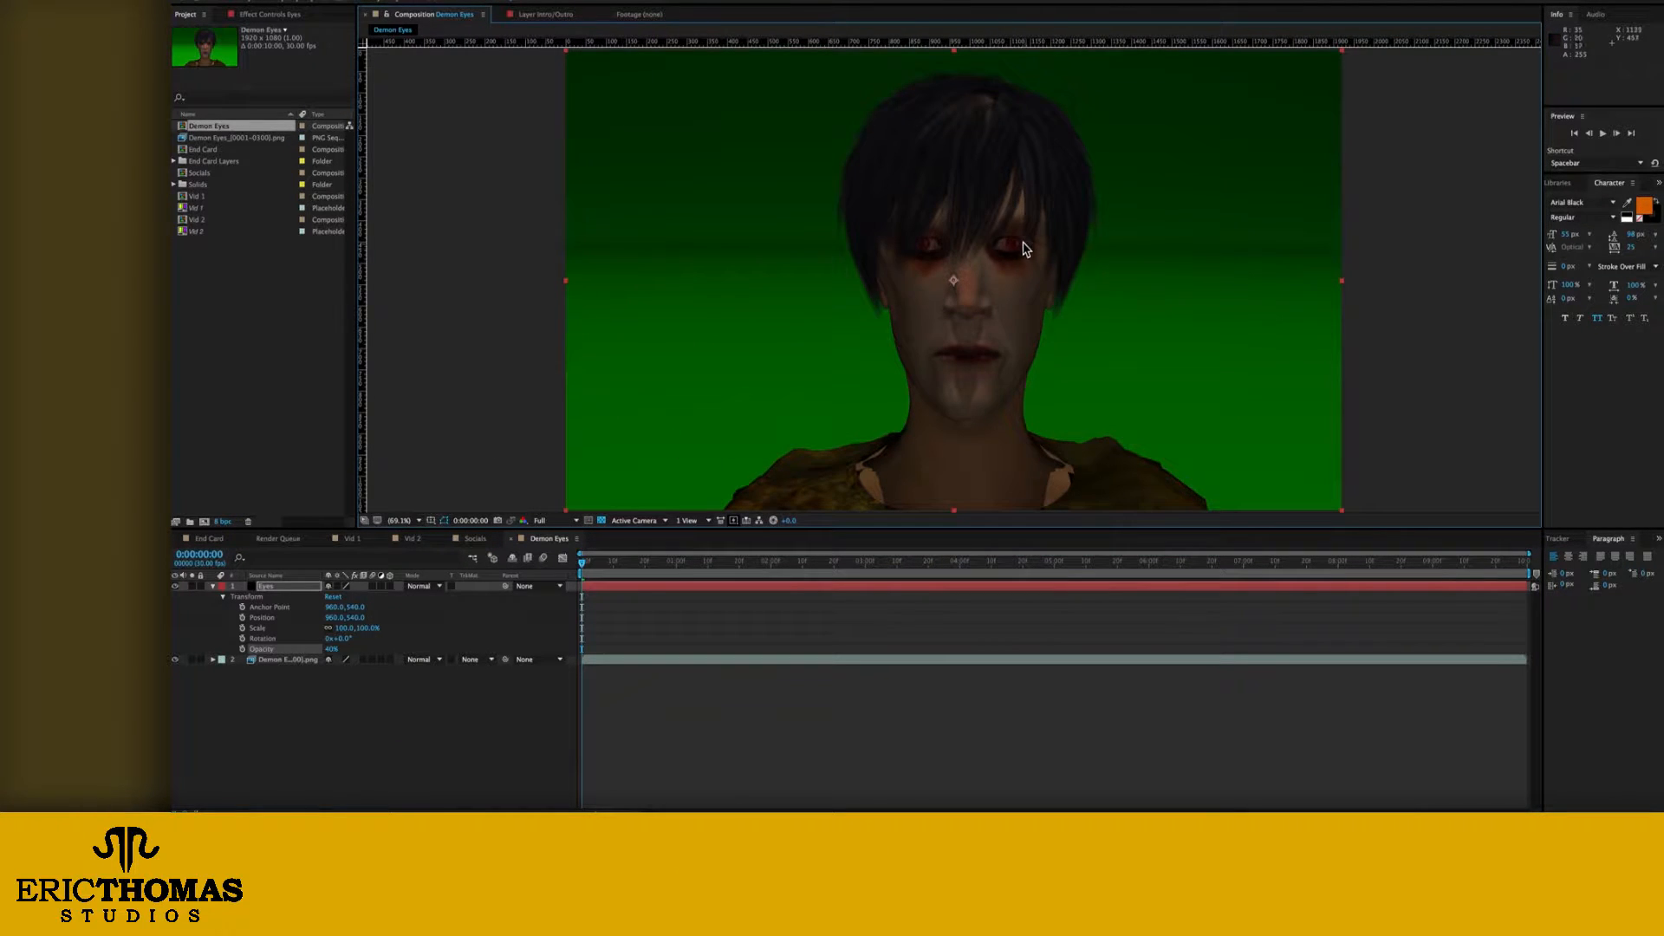
{"action": "key", "text": "period"}
{"action": "key", "text": "period"}
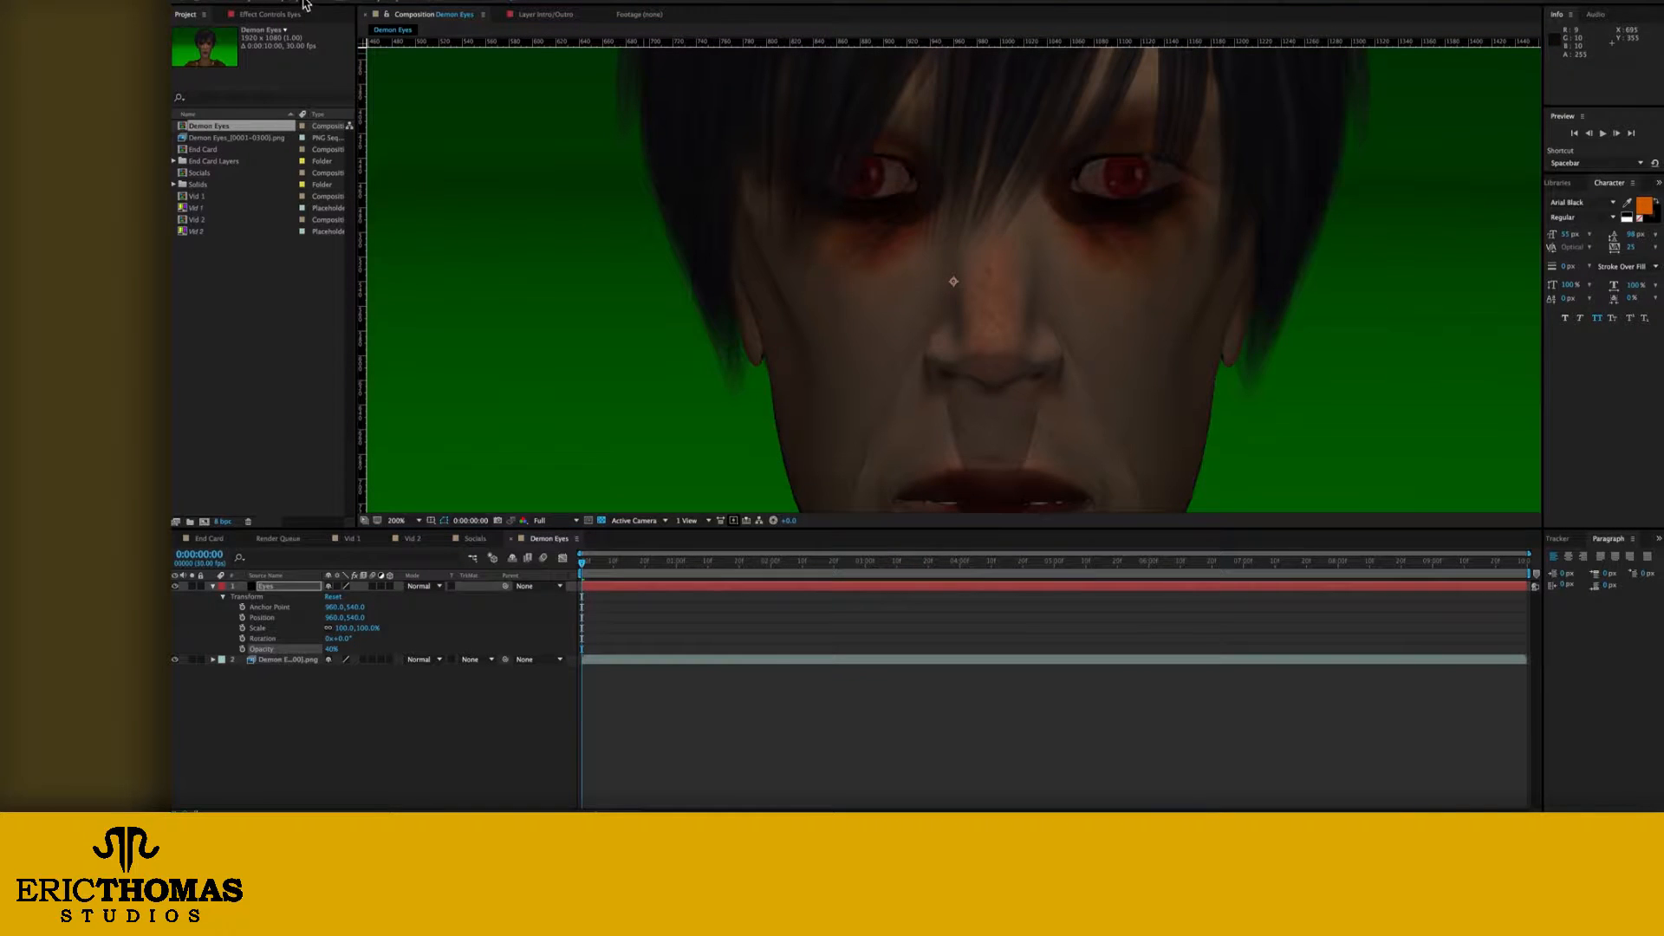
{"action": "left_click", "coordinate": [1074, 180]}
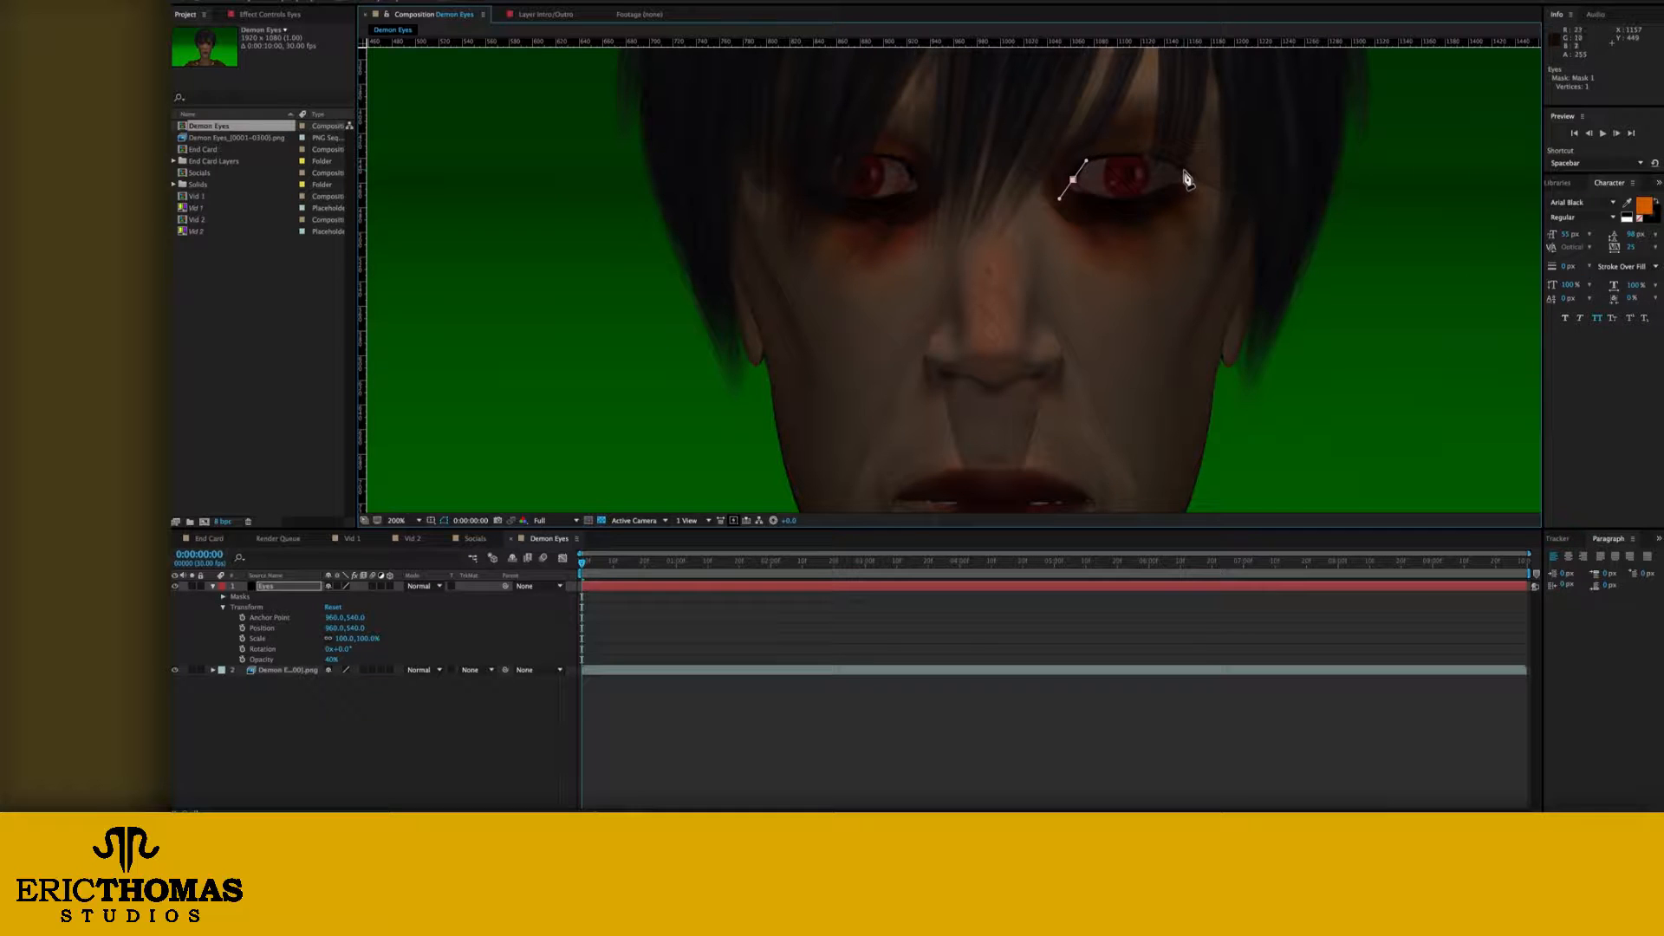
{"action": "left_click_drag", "start_coordinate": [1190, 179], "coordinate": [1202, 190]}
{"action": "key", "text": "ctrl+z"}
{"action": "left_click", "coordinate": [1074, 183]}
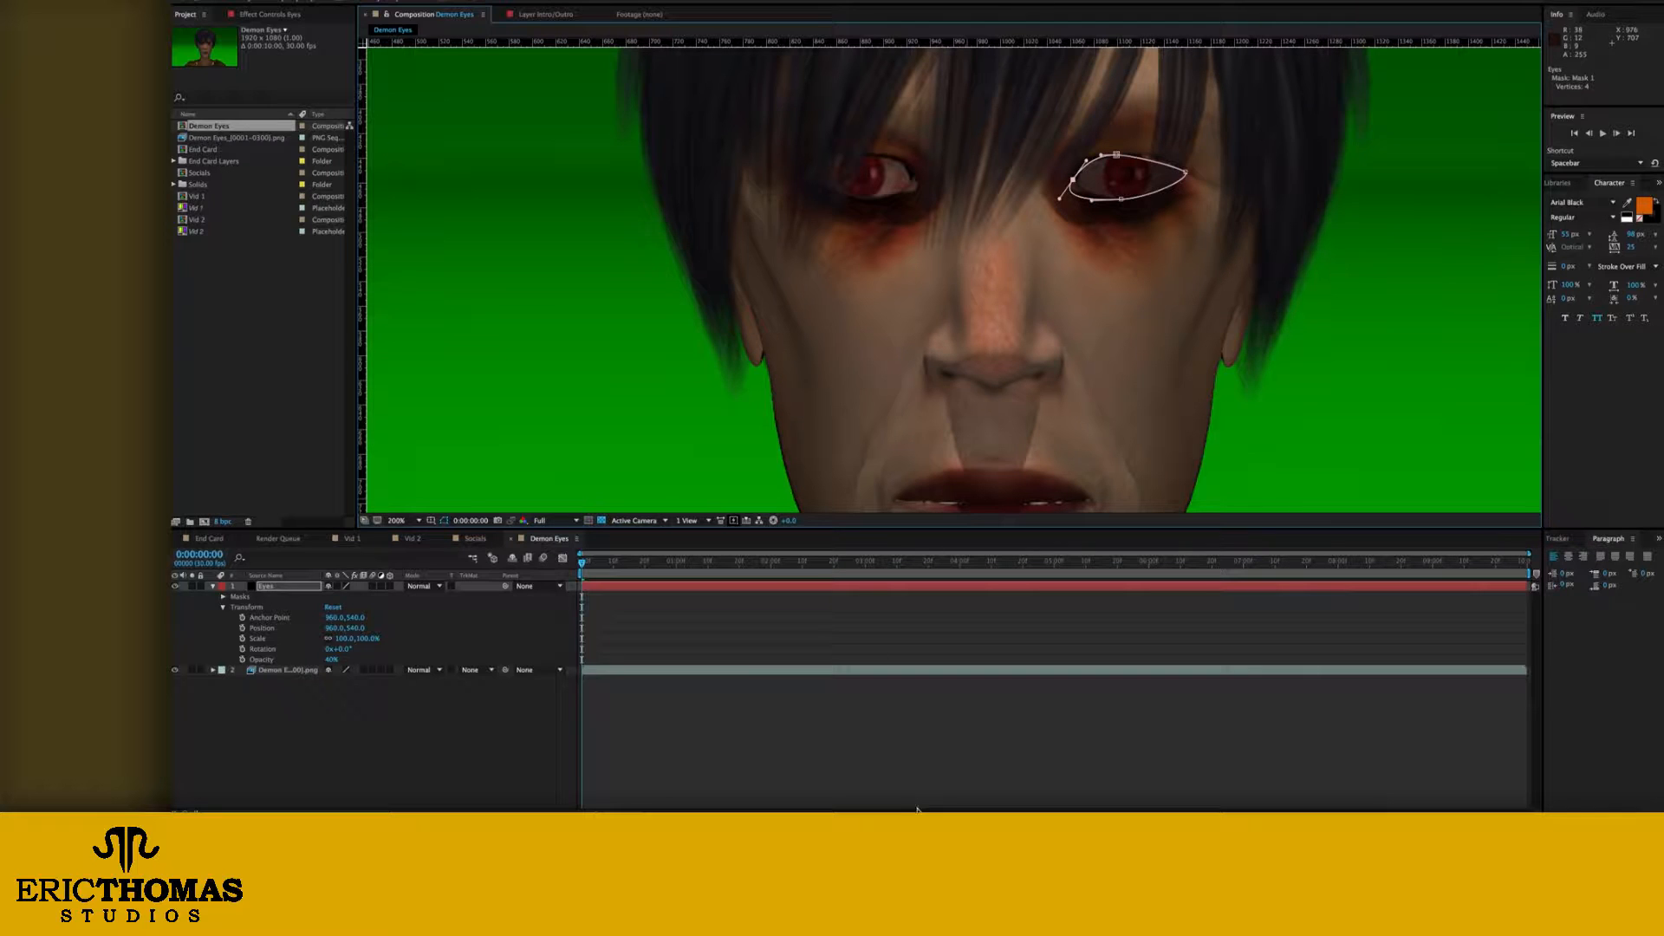
Step: Rename the masked solid layer as L Eye
{"action": "left_click", "coordinate": [369, 704]}
{"action": "left_click", "coordinate": [264, 588]}
{"action": "key", "text": "Return"}
{"action": "type", "text": "L Eye"}
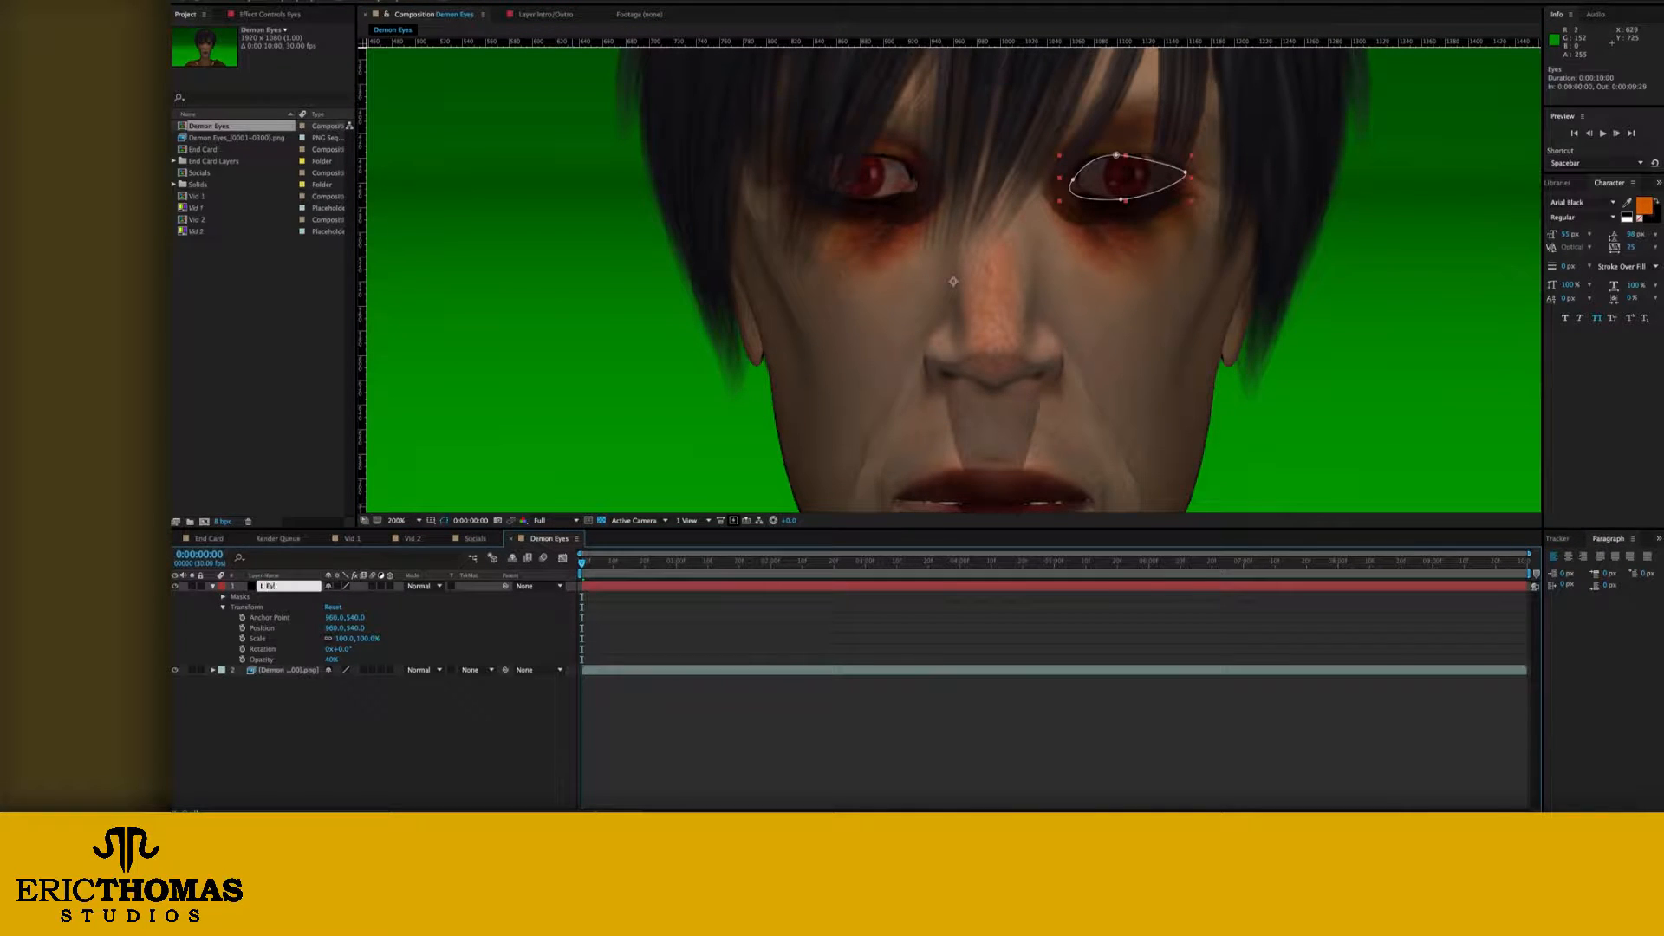
{"action": "key", "text": "Return"}
Step: Add a second black solid named R Eye and set its opacity to 40%
{"action": "key", "text": "super+shift+y"}
{"action": "key", "text": "Return"}
{"action": "key", "text": "t"}
{"action": "left_click", "coordinate": [332, 597]}
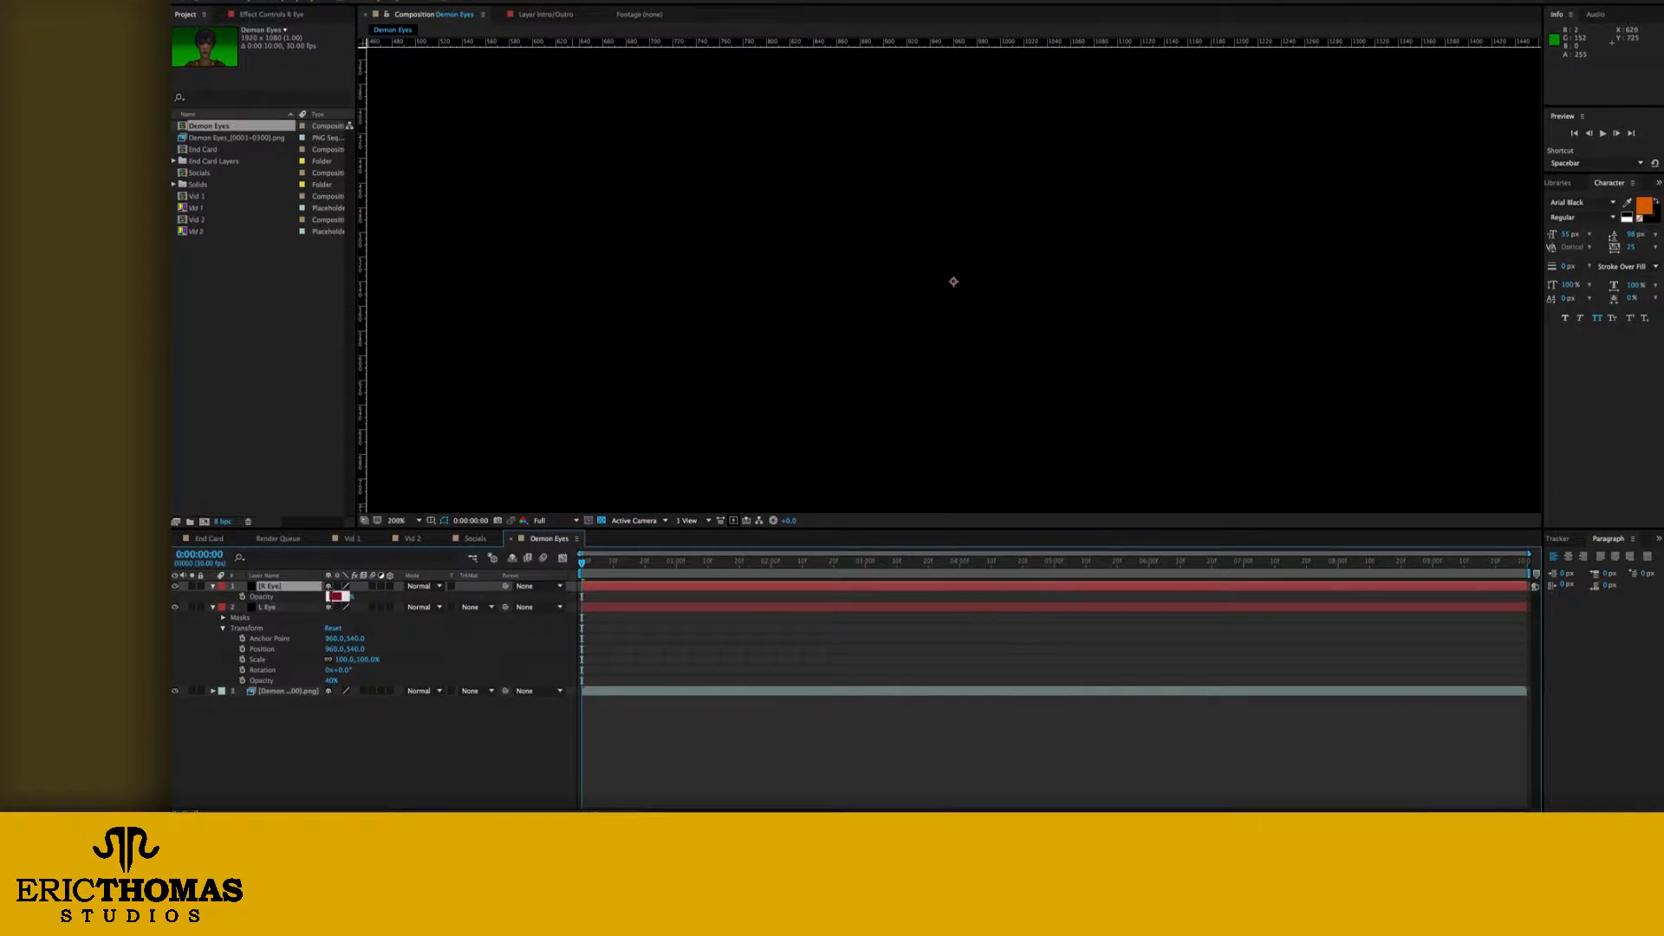
{"action": "type", "text": "40"}
{"action": "key", "text": "Return"}
Step: Draw a closed, curved Pen mask around the character's right eye on the R Eye layer and save the project
{"action": "left_click", "coordinate": [223, 628]}
{"action": "left_click", "coordinate": [216, 607]}
{"action": "key", "text": "t"}
{"action": "left_click_drag", "start_coordinate": [814, 177], "coordinate": [905, 157]}
{"action": "left_click", "coordinate": [814, 177]}
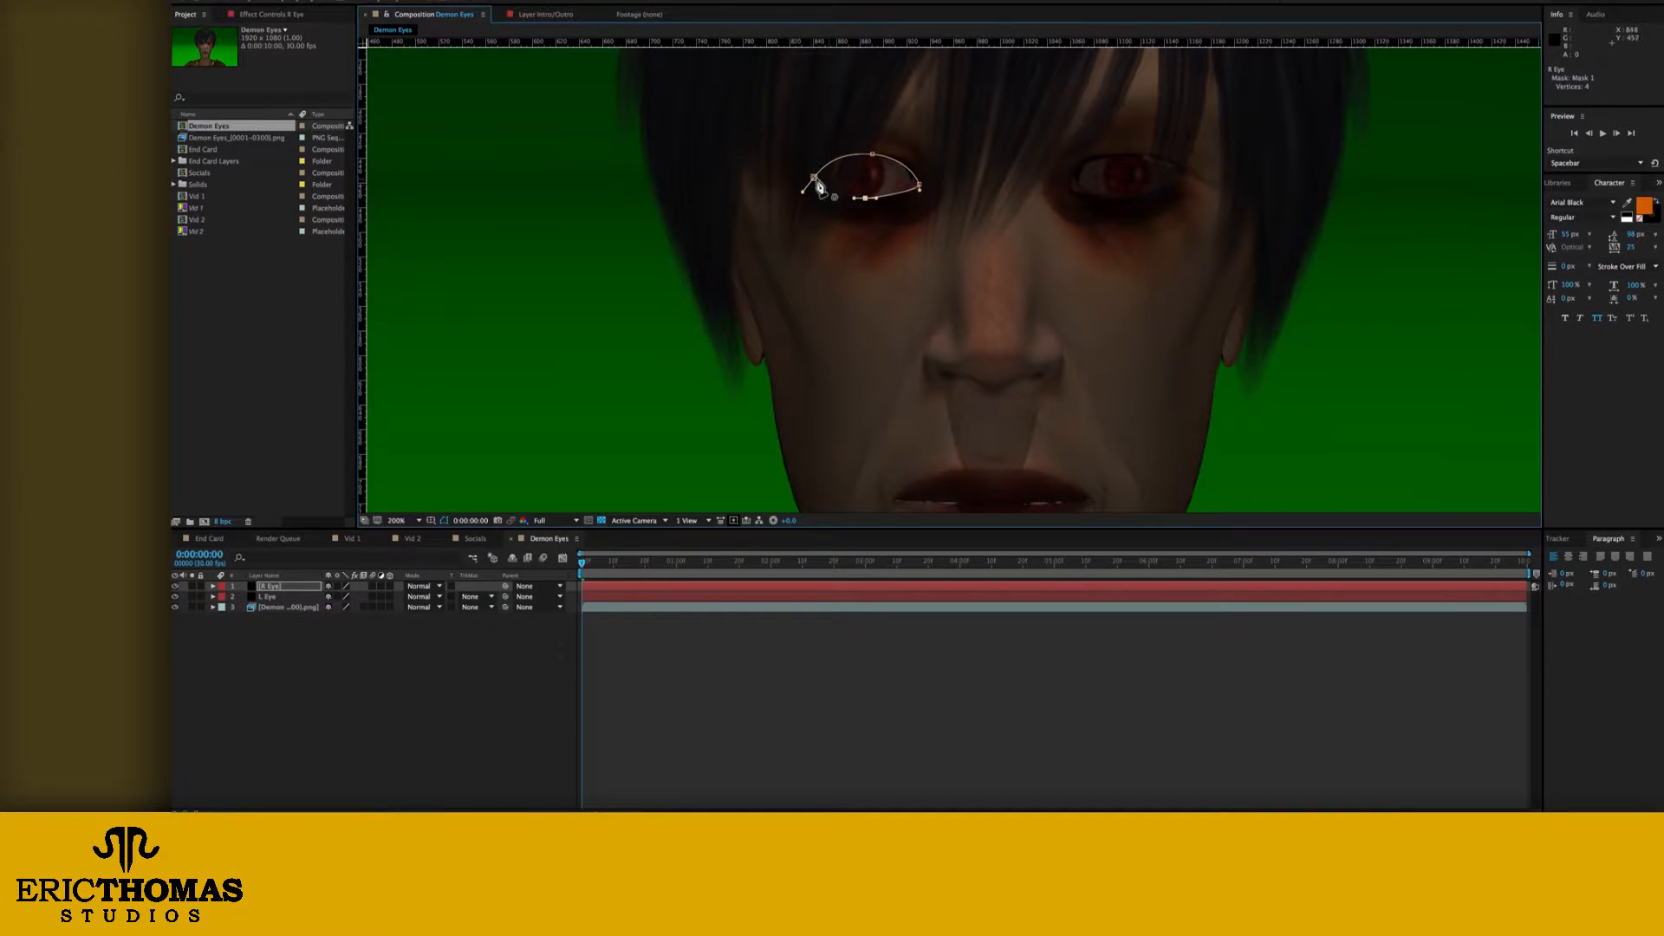
{"action": "left_click", "coordinate": [462, 643]}
{"action": "key", "text": "ctrl+s"}
Step: Set the opacity of both the R Eye and L Eye layers to 100%
{"action": "left_click", "coordinate": [282, 597]}
{"action": "left_click", "coordinate": [283, 587], "text": "shift"}
{"action": "key", "text": "t"}
{"action": "left_click_drag", "start_coordinate": [330, 600], "coordinate": [386, 598]}
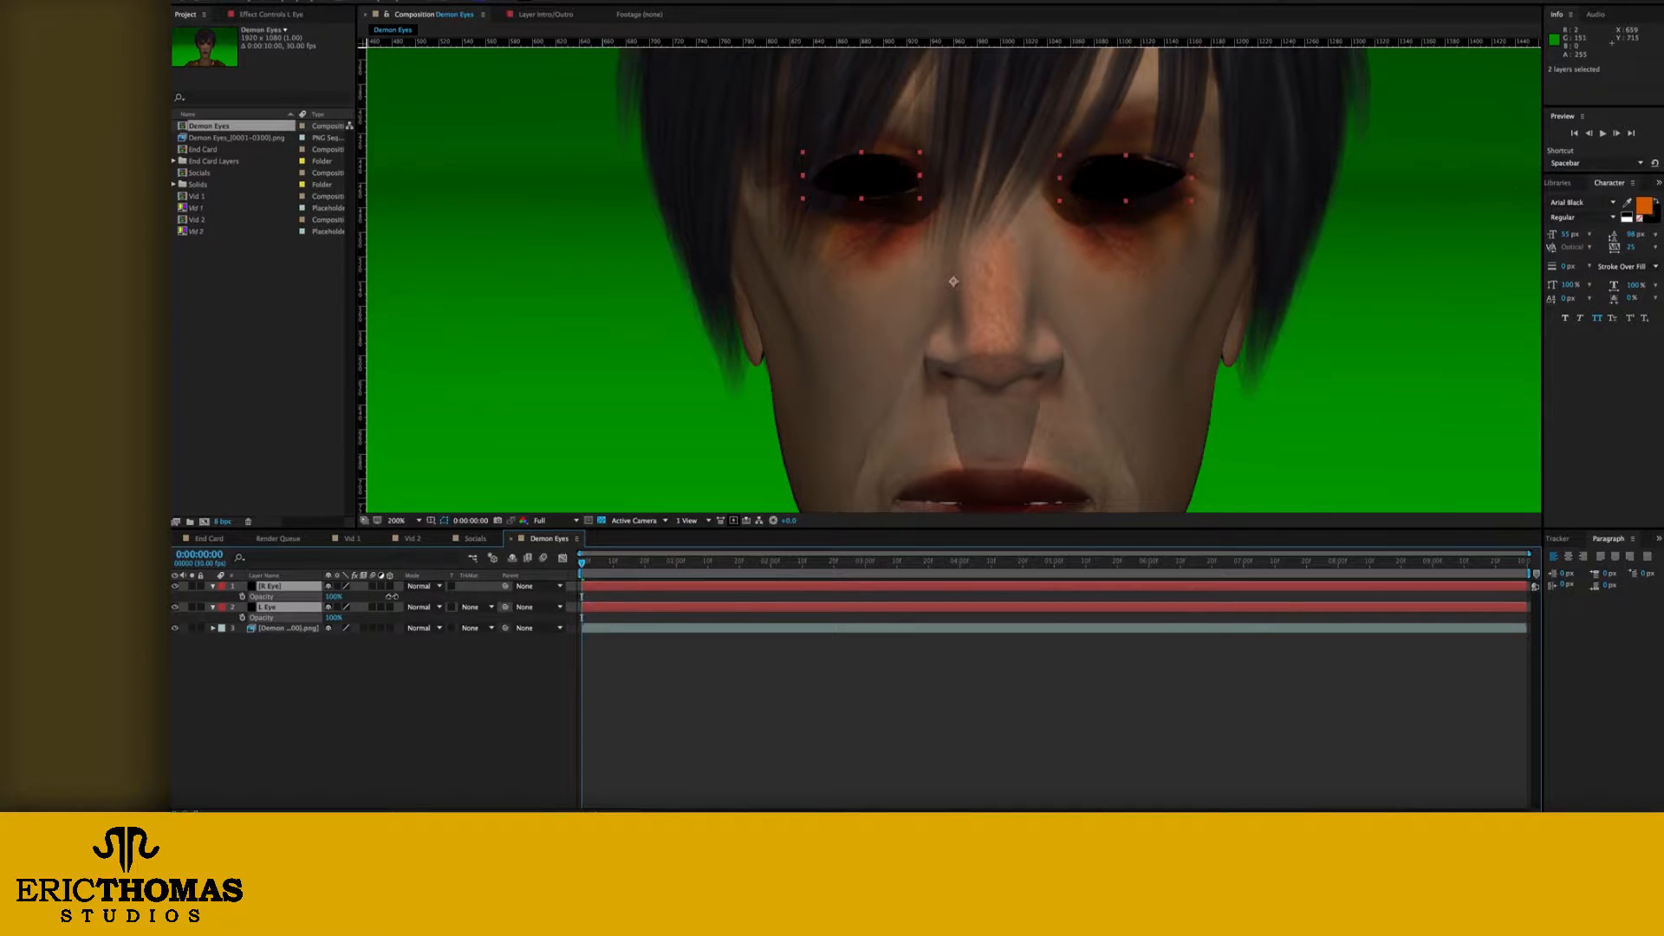
Step: Set the L Eye mask feather to 1.0 pixel and adjust the R Eye mask feather
{"action": "key", "text": "m"}
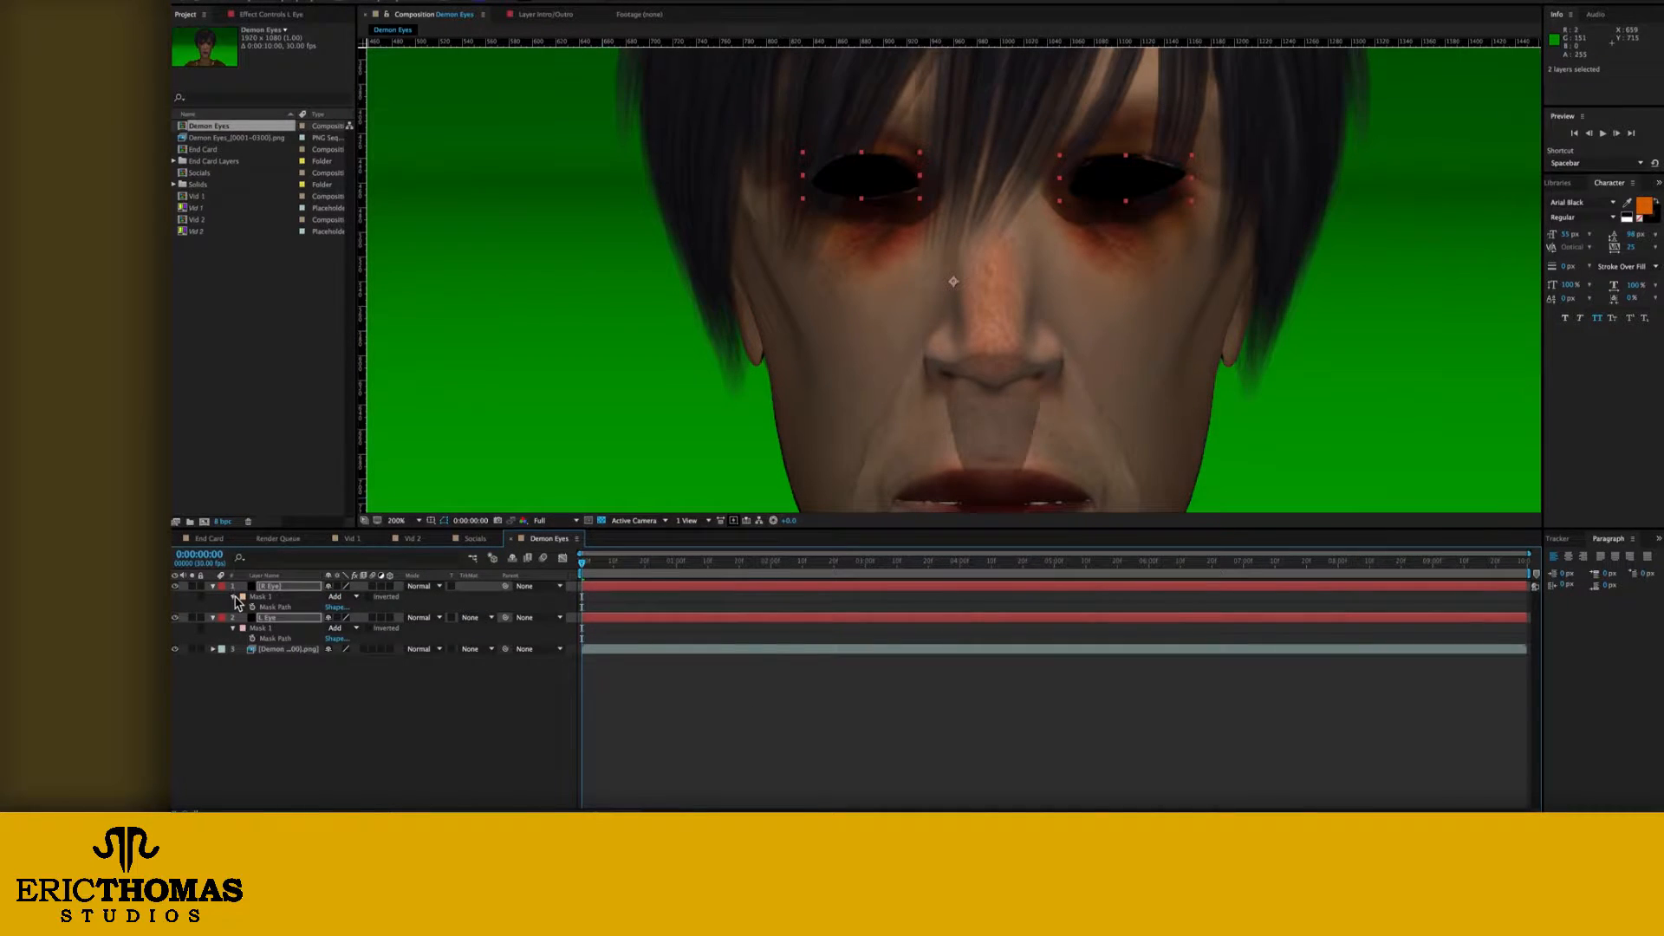
{"action": "left_click", "coordinate": [234, 598]}
{"action": "left_click", "coordinate": [234, 660]}
{"action": "left_click", "coordinate": [234, 660]}
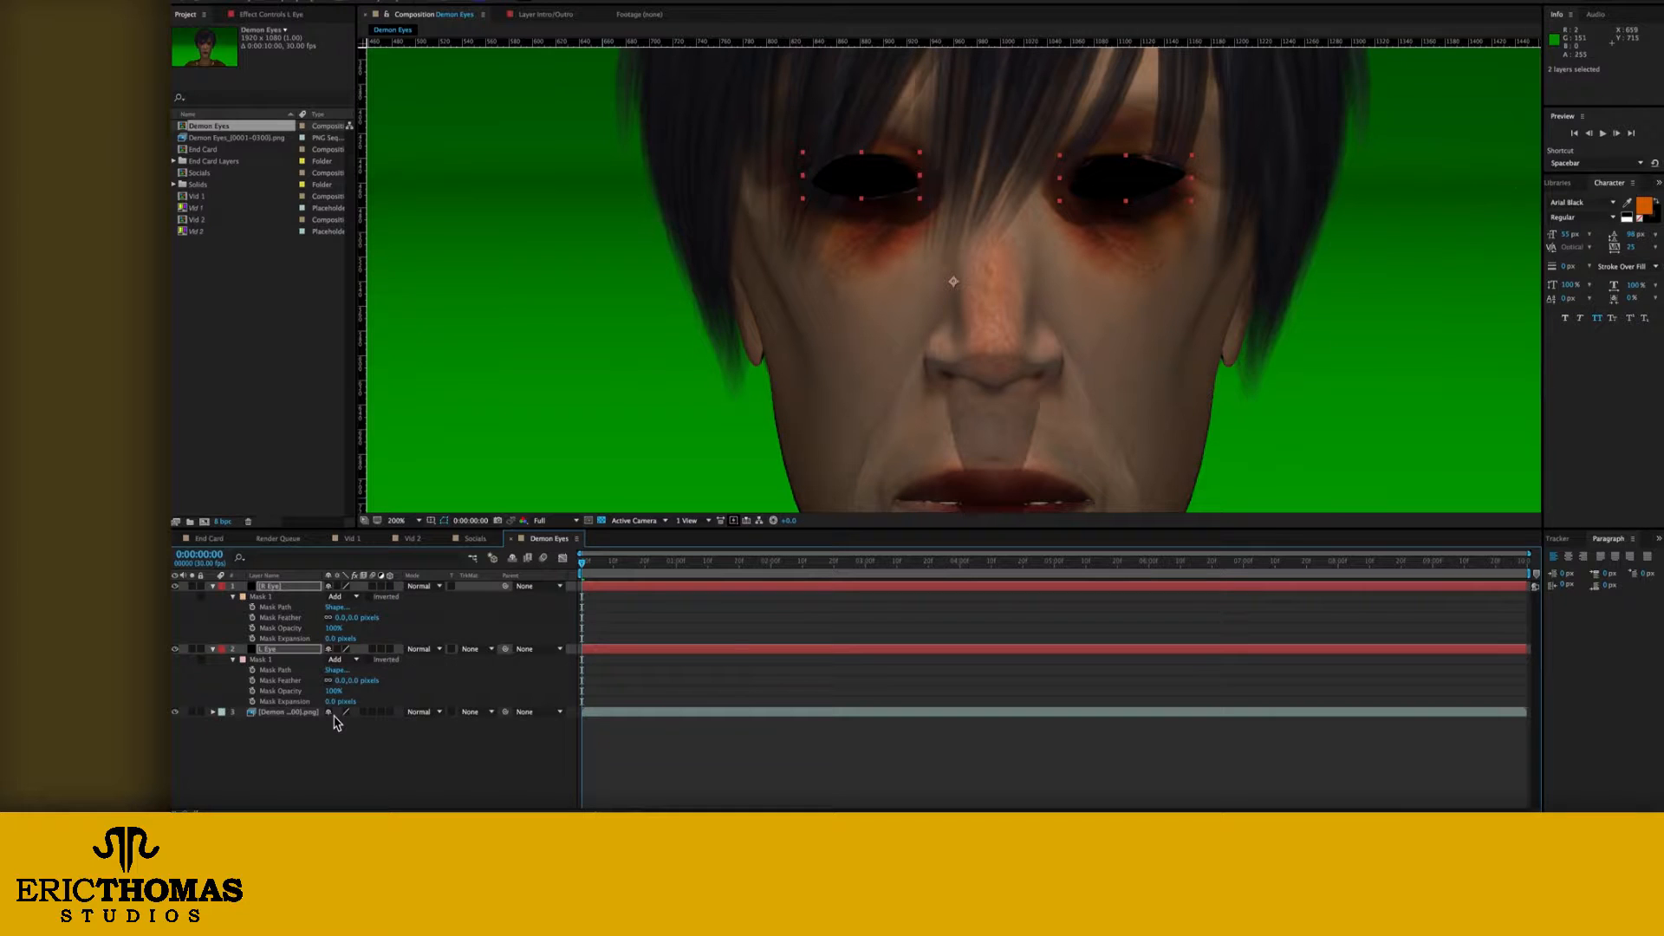
{"action": "left_click_drag", "start_coordinate": [351, 681], "coordinate": [356, 681]}
{"action": "left_click_drag", "start_coordinate": [351, 617], "coordinate": [357, 617]}
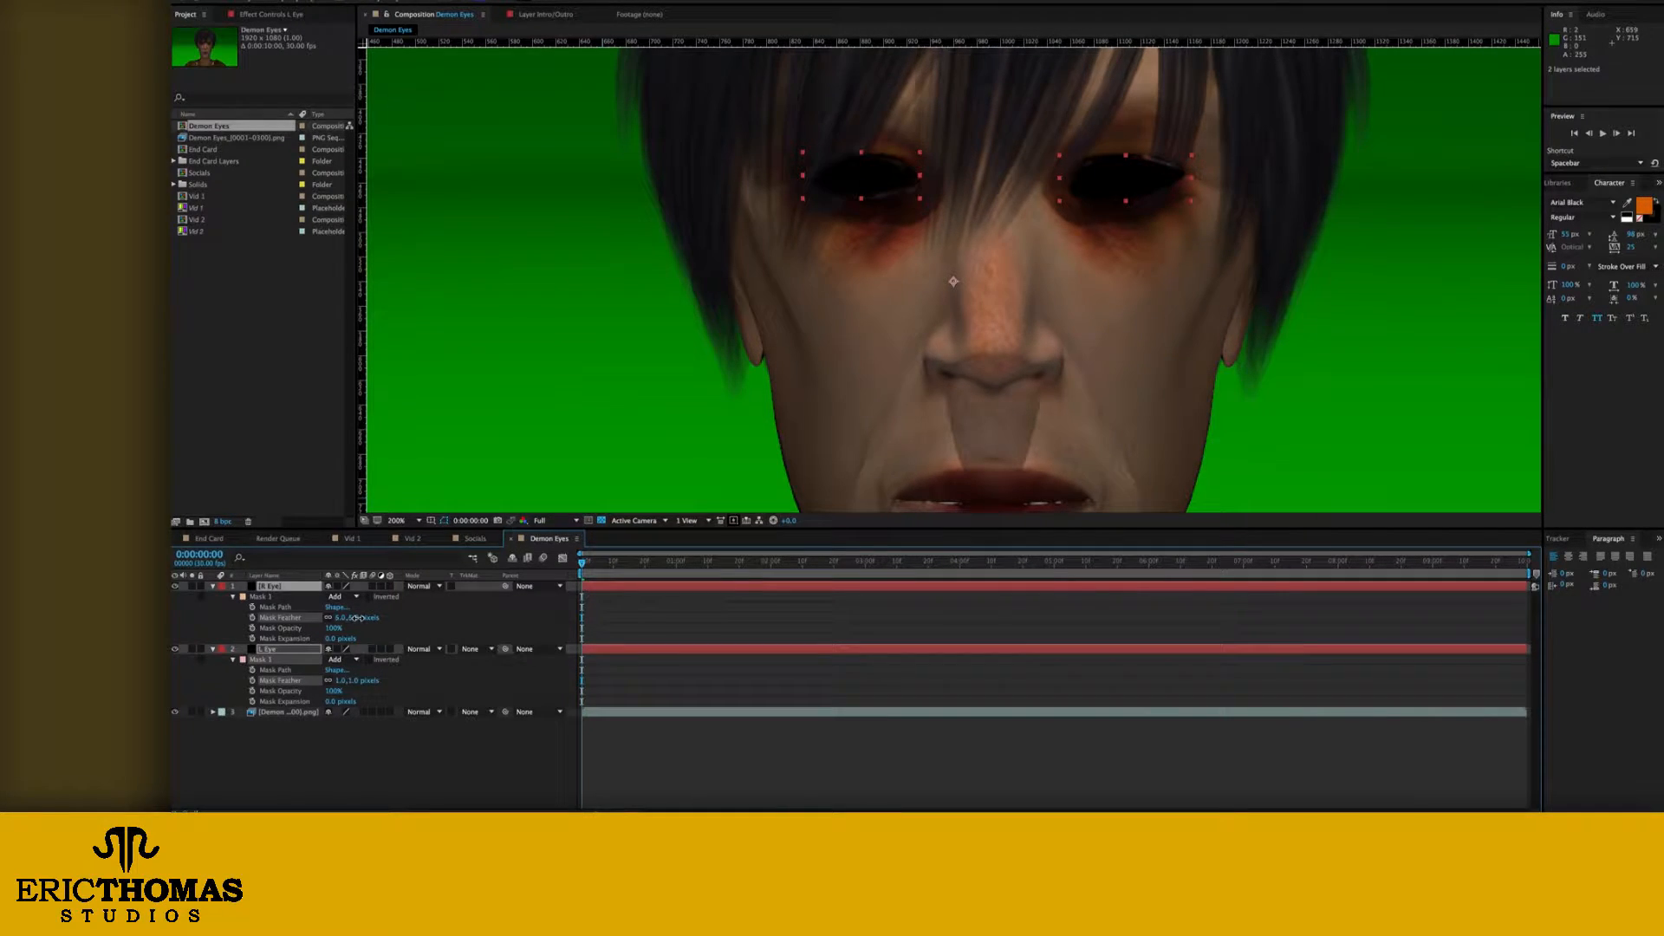
{"action": "left_click", "coordinate": [349, 749]}
Step: Set the opacity of both the R Eye and L Eye layers to 40%
{"action": "left_click", "coordinate": [278, 650]}
{"action": "left_click", "coordinate": [280, 589], "text": "shift"}
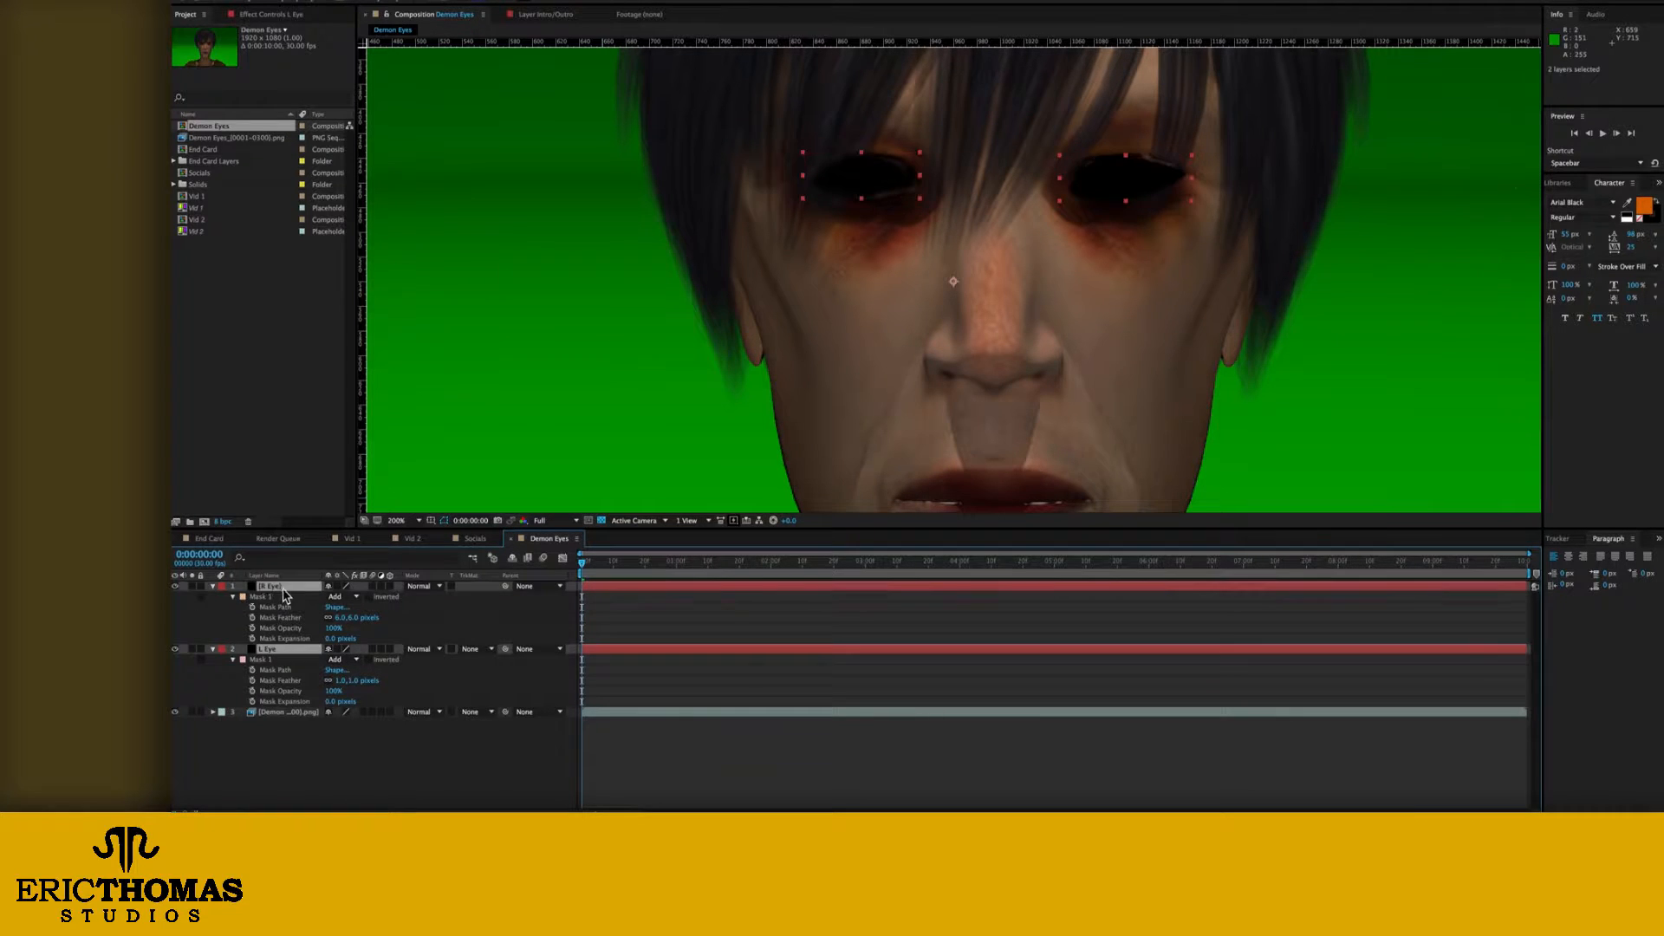
{"action": "key", "text": "t"}
{"action": "left_click", "coordinate": [333, 596]}
{"action": "type", "text": "40"}
{"action": "key", "text": "Return"}
{"action": "left_click", "coordinate": [733, 678]}
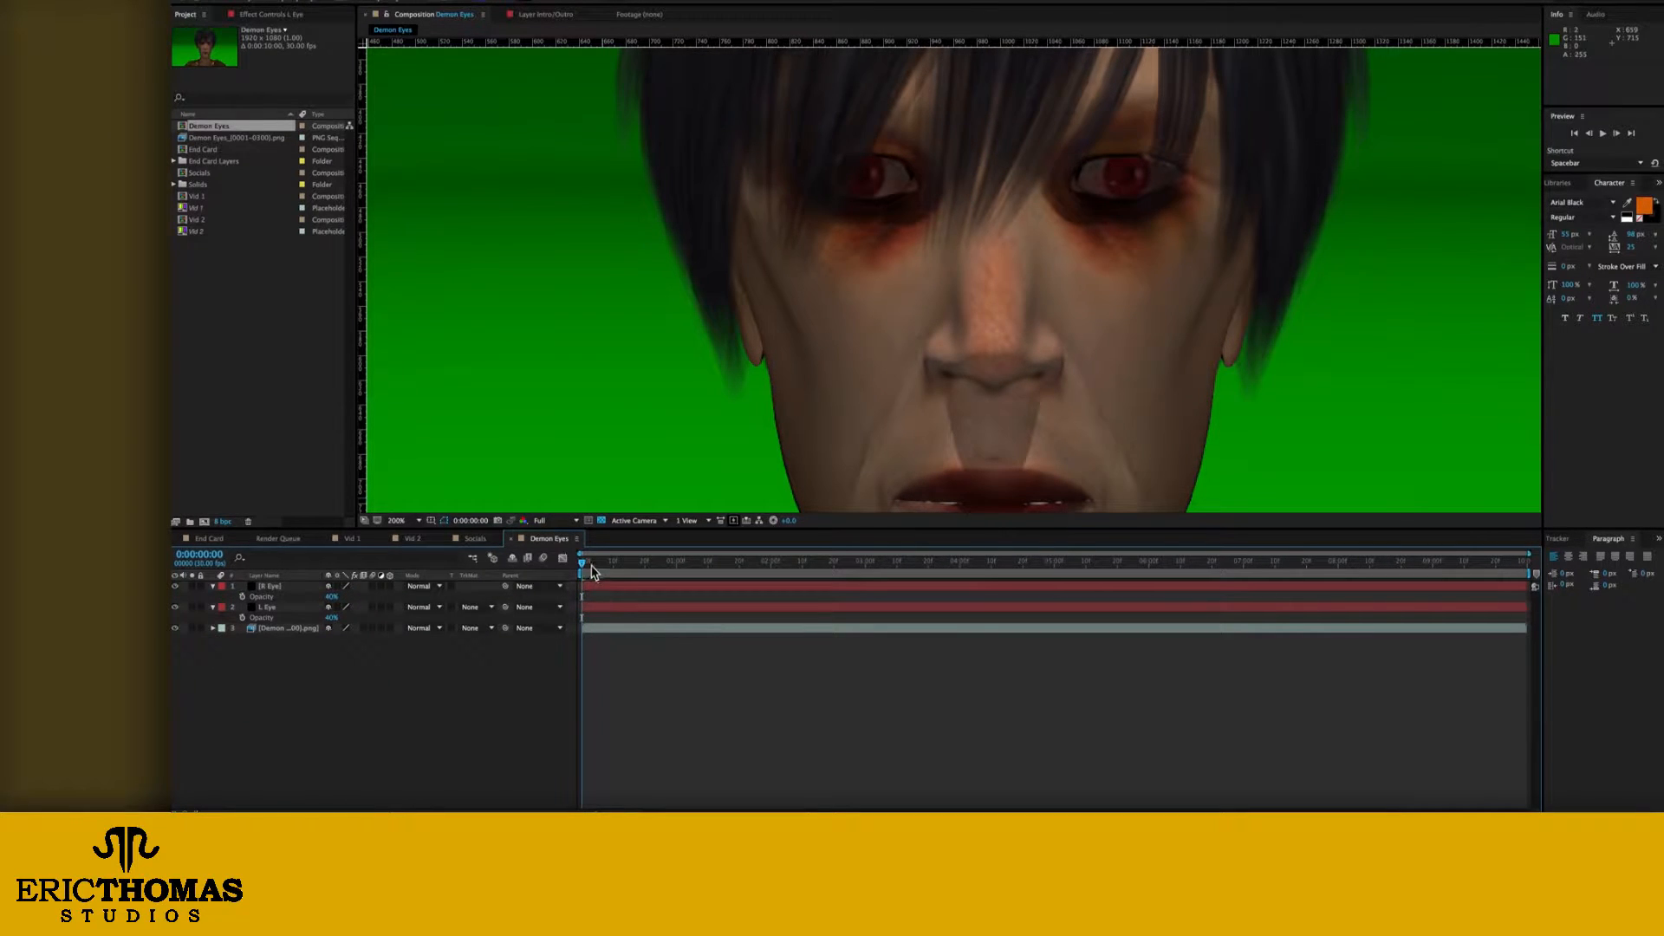
Step: Add a null object at the start of the composition and name it L Eye Null
{"action": "left_click_drag", "start_coordinate": [584, 567], "coordinate": [542, 569]}
{"action": "right_click", "coordinate": [388, 667]}
{"action": "mouse_move", "coordinate": [430, 674]}
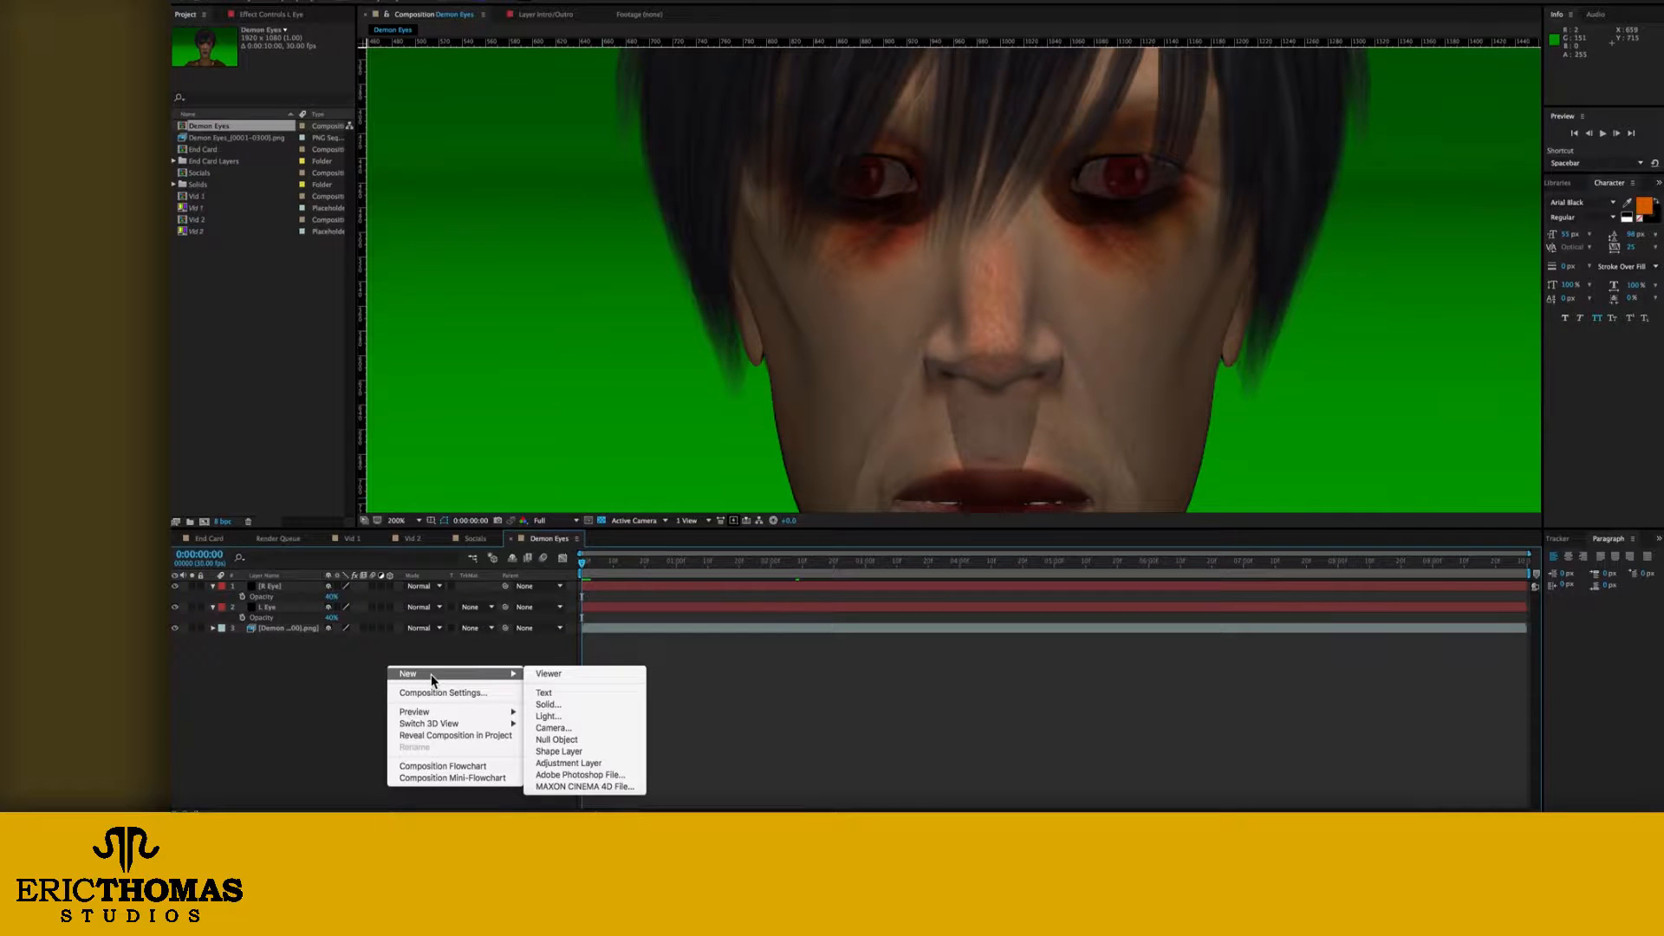
{"action": "left_click", "coordinate": [577, 740]}
{"action": "key", "text": "Return"}
{"action": "type", "text": "L Eye Null"}
{"action": "key", "text": "Return"}
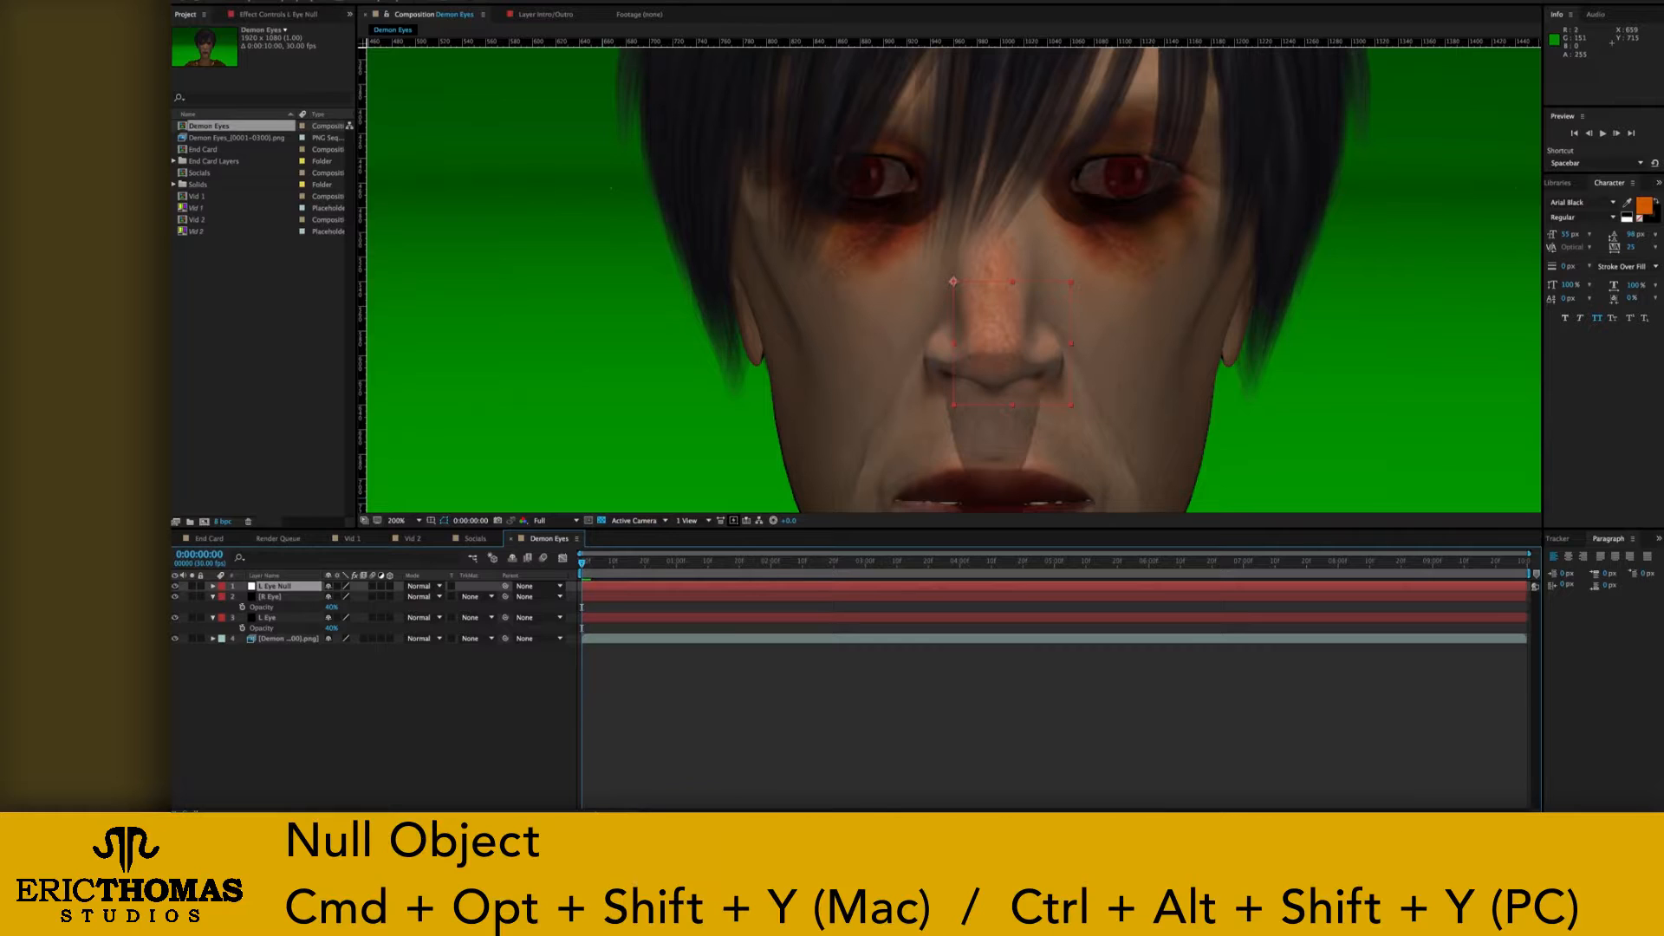
Step: Duplicate the L Eye Null layer, name the copy R Eye Null, and save the project
{"action": "key", "text": "ctrl+d"}
{"action": "key", "text": "Return"}
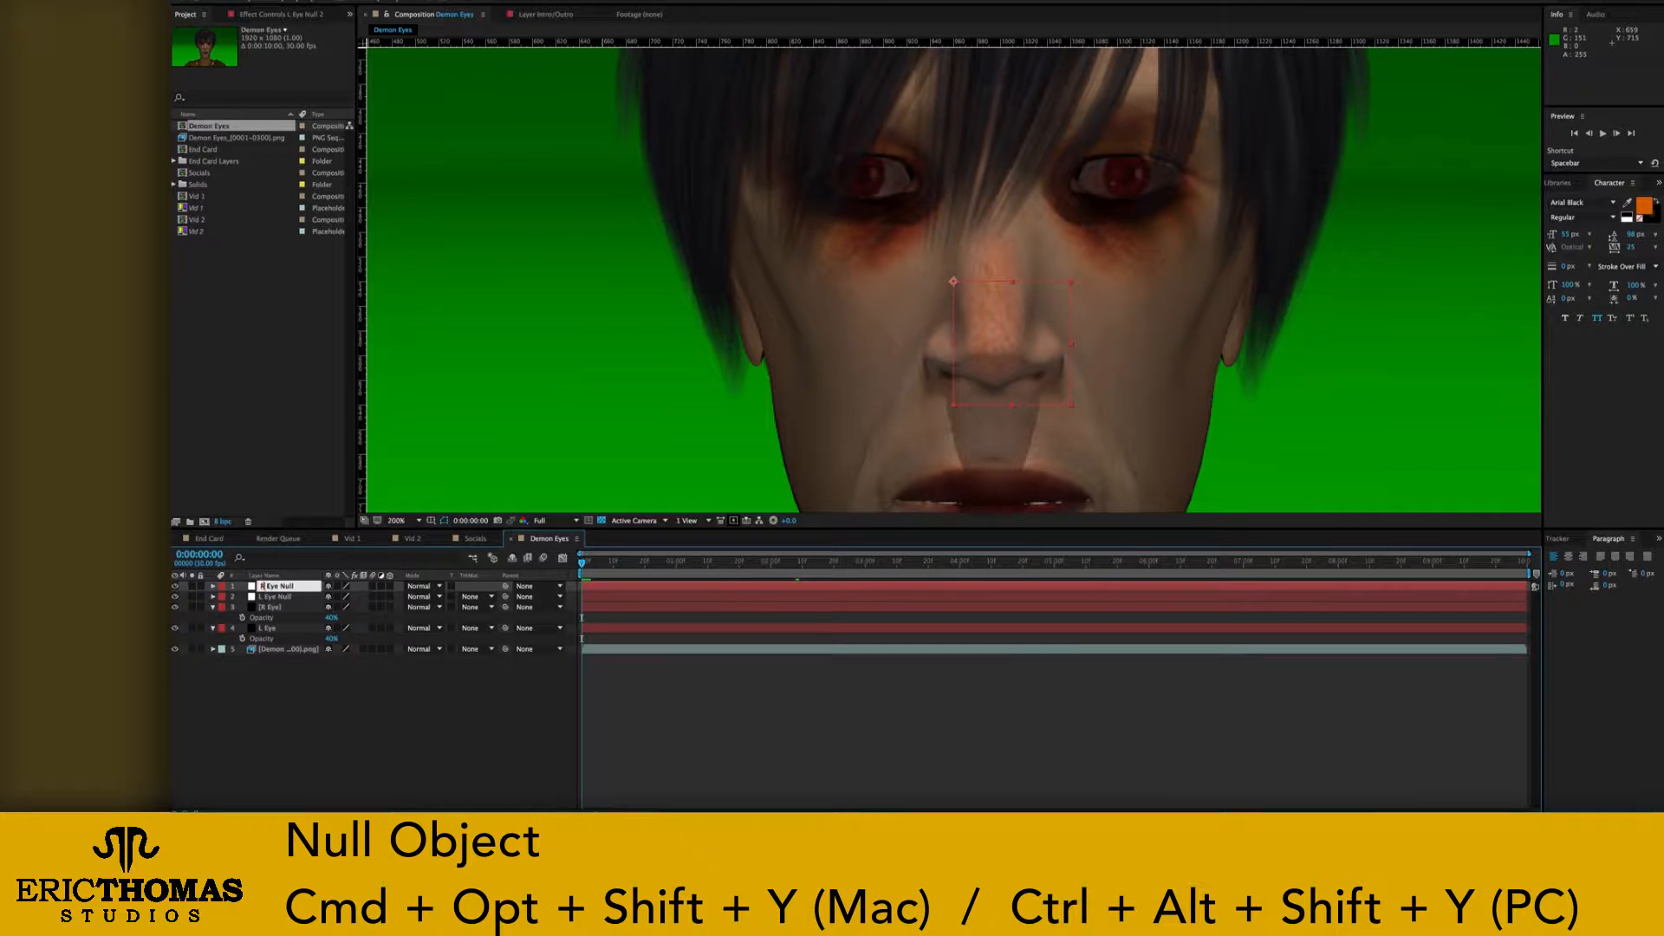
{"action": "key", "text": "Return"}
{"action": "key", "text": "ctrl+s"}
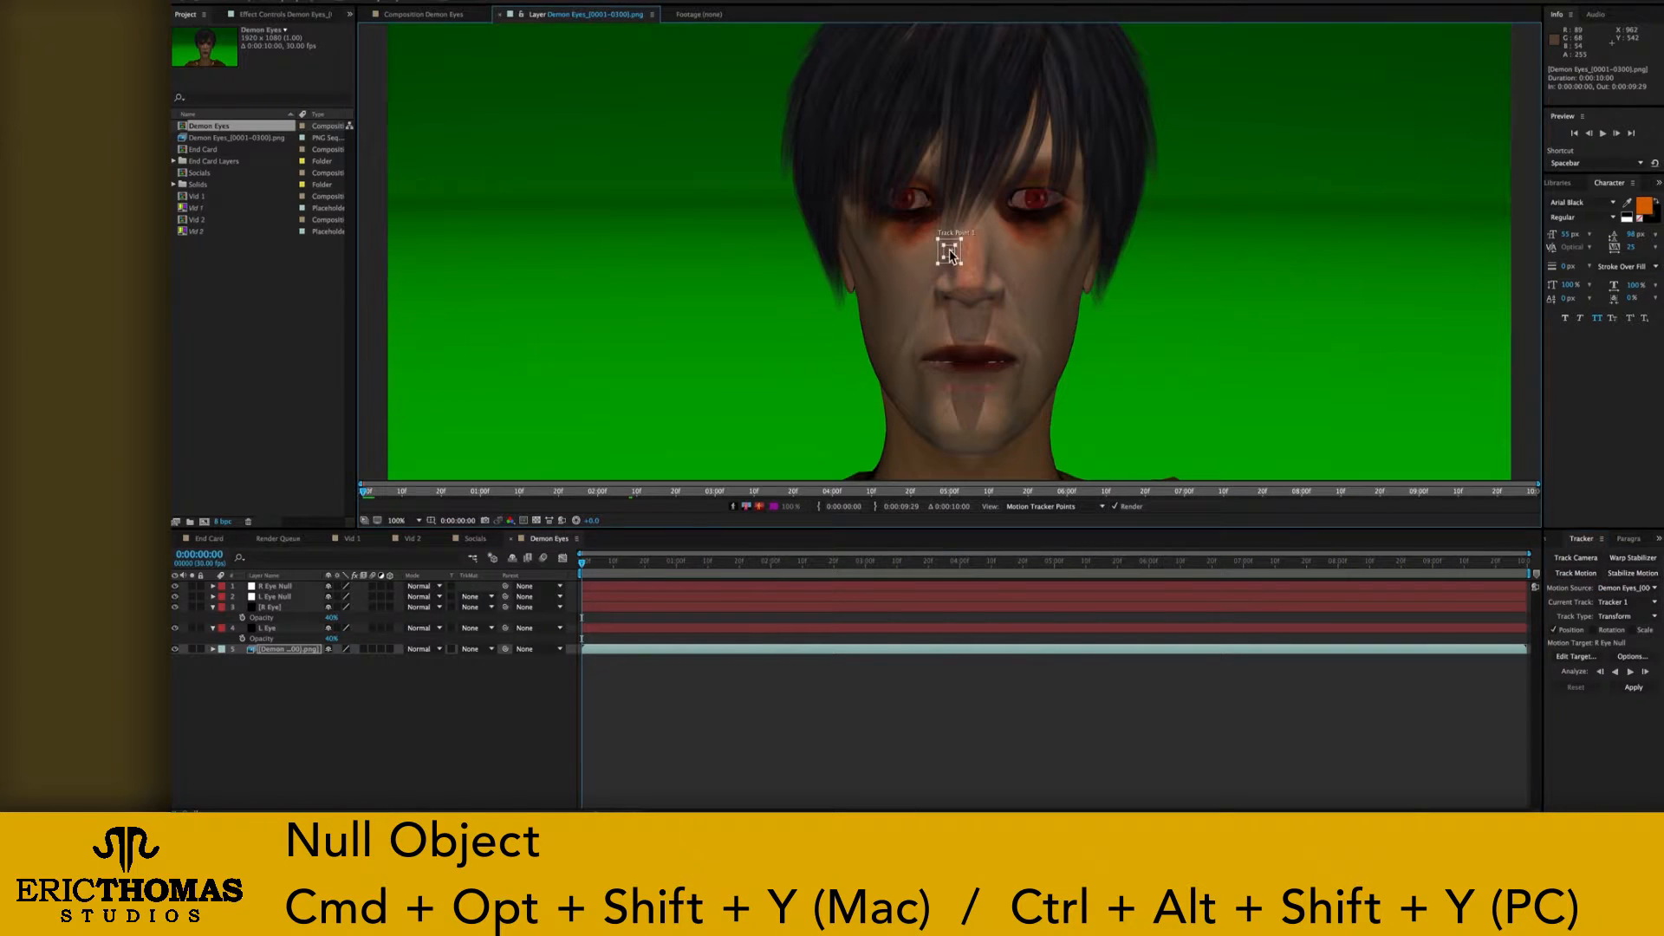
Step: Place Track Point 1 over the character's left eye and fit its feature and search regions around the eye
{"action": "left_click_drag", "start_coordinate": [954, 253], "coordinate": [1041, 210]}
{"action": "left_click_drag", "start_coordinate": [1042, 212], "coordinate": [1059, 213]}
{"action": "left_click_drag", "start_coordinate": [1035, 206], "coordinate": [1044, 208]}
{"action": "left_click_drag", "start_coordinate": [1029, 207], "coordinate": [1036, 205]}
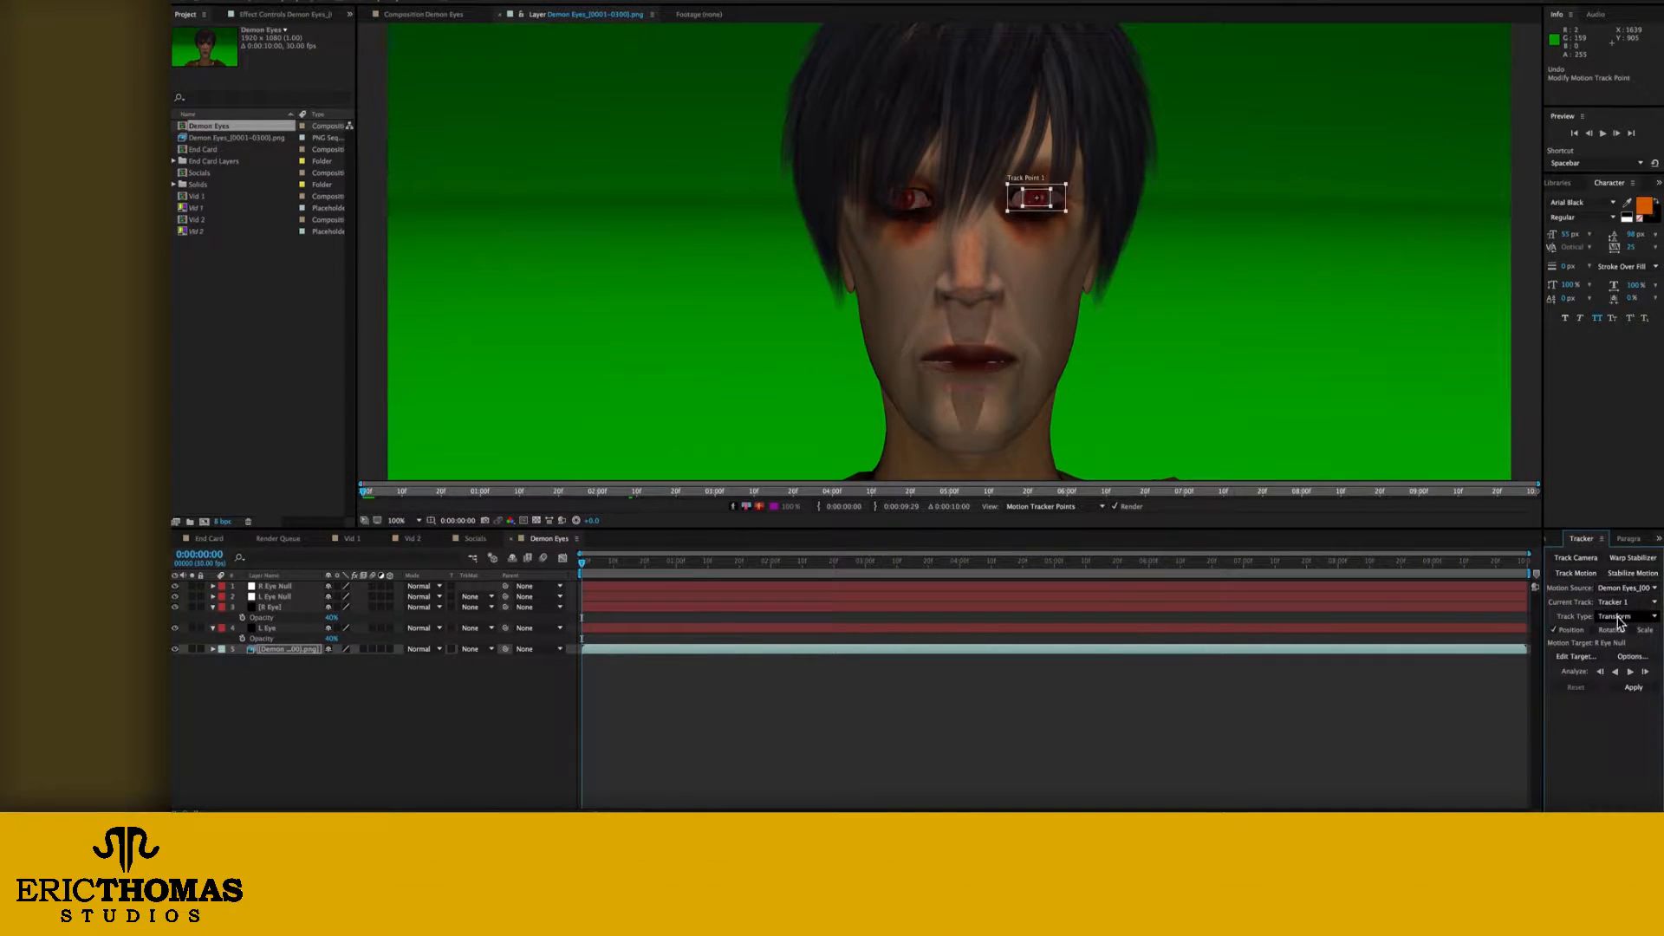
Step: Set the tracker's motion target to the L Eye Null layer
{"action": "left_click", "coordinate": [1588, 657]}
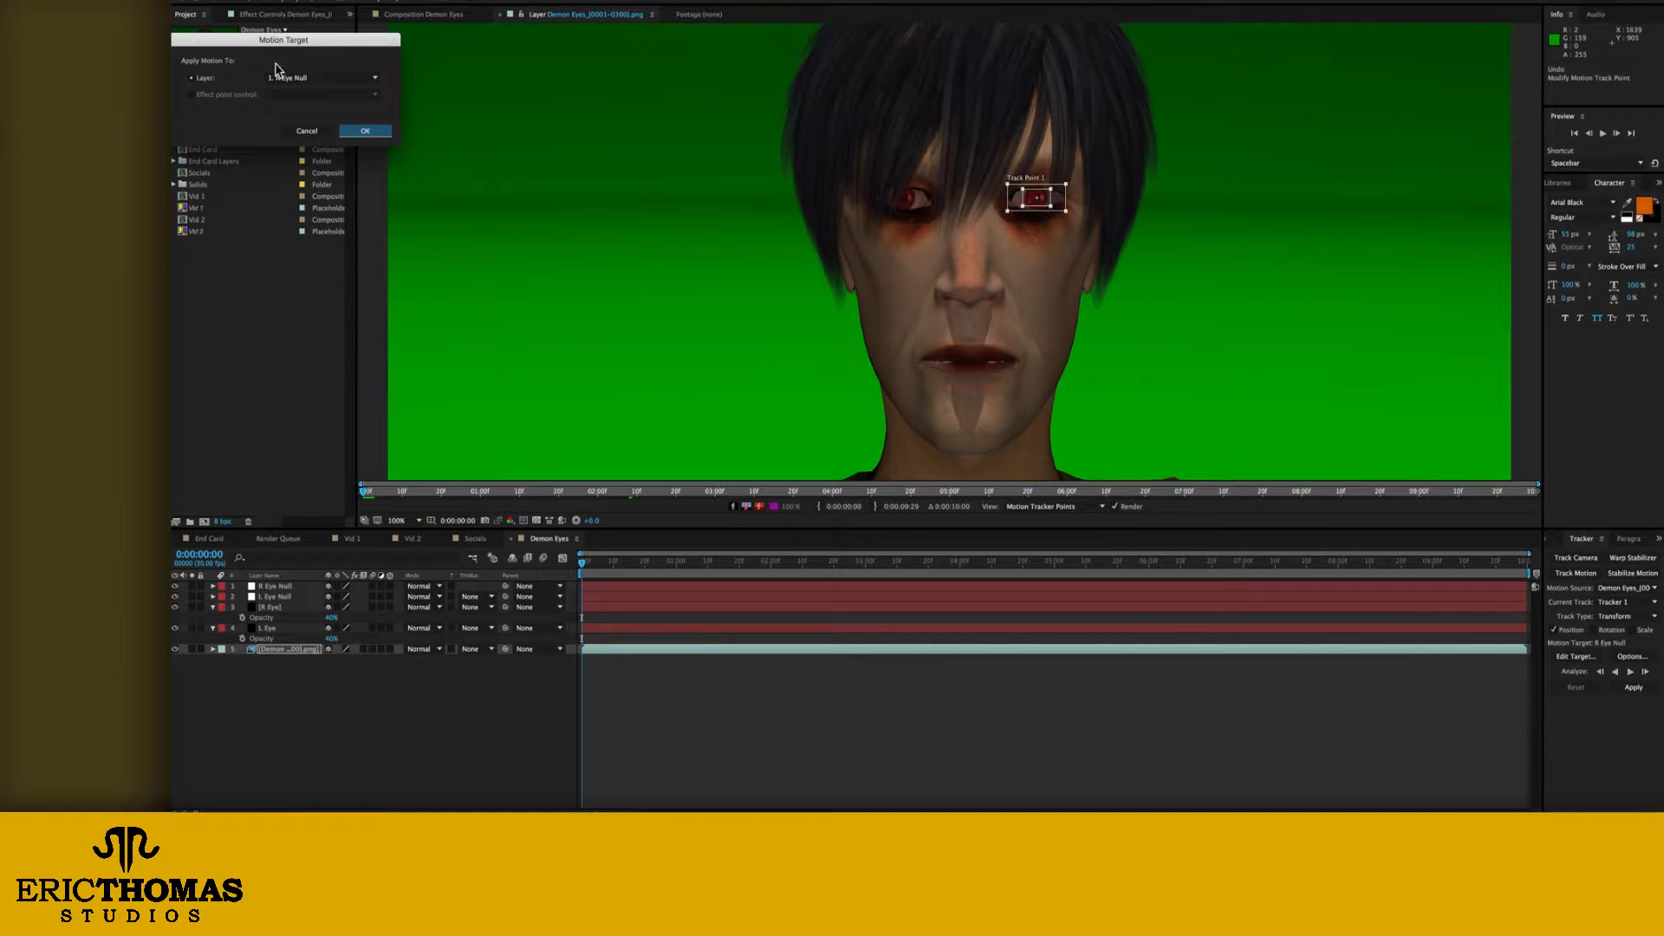
{"action": "left_click", "coordinate": [351, 78]}
{"action": "left_click", "coordinate": [334, 103]}
{"action": "left_click", "coordinate": [364, 130]}
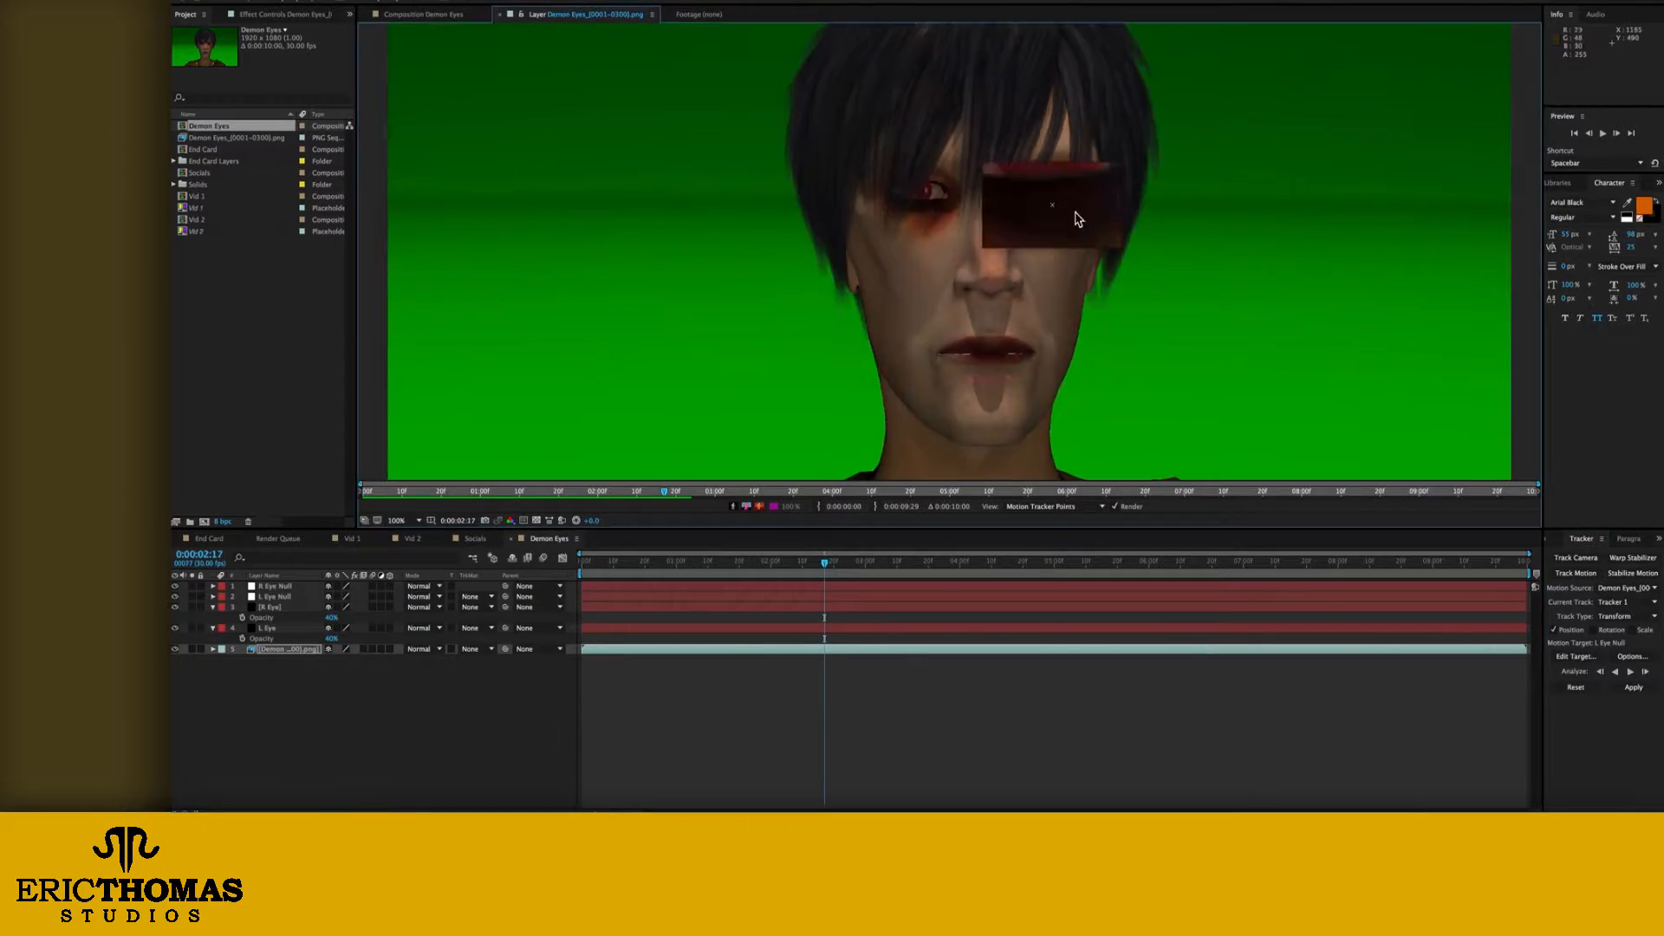
Step: Reposition Track Point 1 onto the left eye at successive times through the clip, continuing past 0:00:08:08
{"action": "left_click_drag", "start_coordinate": [1077, 219], "coordinate": [1006, 398]}
{"action": "scroll", "coordinate": [1006, 398], "scroll_direction": "up", "scroll_amount": 2}
{"action": "scroll", "coordinate": [1006, 398], "scroll_direction": "down", "scroll_amount": 1}
{"action": "left_click_drag", "start_coordinate": [856, 563], "coordinate": [943, 563]}
{"action": "left_click_drag", "start_coordinate": [1002, 211], "coordinate": [951, 182]}
{"action": "left_click_drag", "start_coordinate": [943, 563], "coordinate": [976, 563]}
{"action": "left_click_drag", "start_coordinate": [950, 182], "coordinate": [922, 127]}
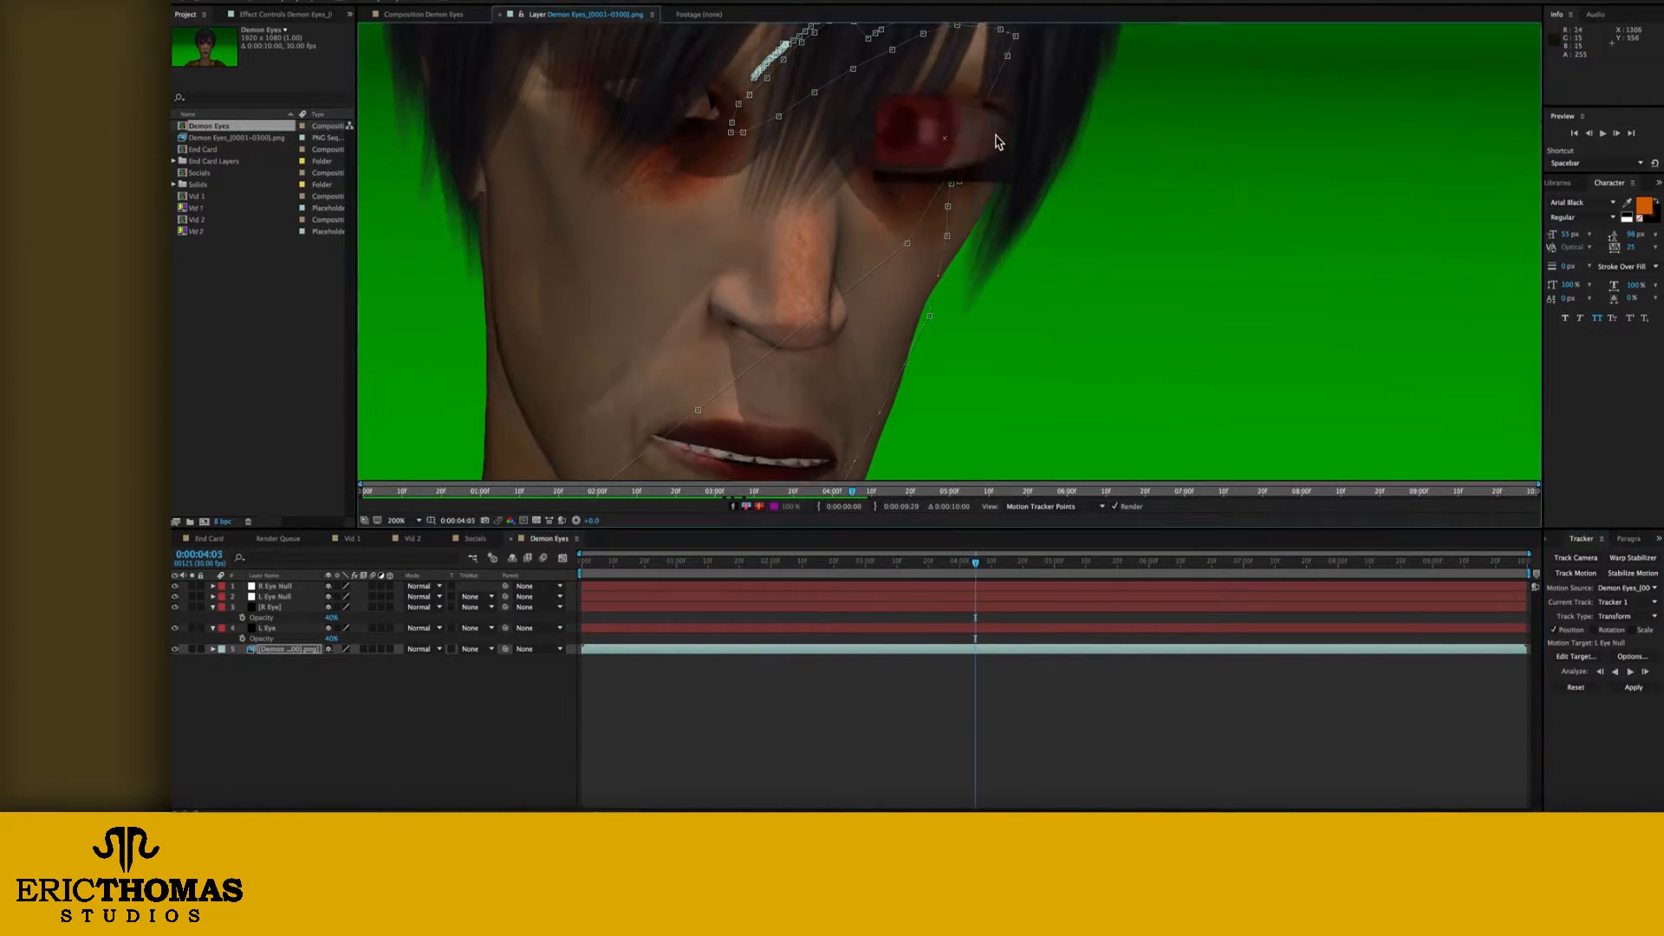
{"action": "scroll", "coordinate": [921, 126], "scroll_direction": "down", "scroll_amount": 1}
{"action": "left_click_drag", "start_coordinate": [977, 563], "coordinate": [1036, 565]}
{"action": "left_click_drag", "start_coordinate": [888, 279], "coordinate": [892, 438]}
{"action": "left_click_drag", "start_coordinate": [1036, 565], "coordinate": [1303, 564]}
{"action": "left_click_drag", "start_coordinate": [892, 437], "coordinate": [850, 286]}
{"action": "left_click_drag", "start_coordinate": [1303, 563], "coordinate": [1363, 563]}
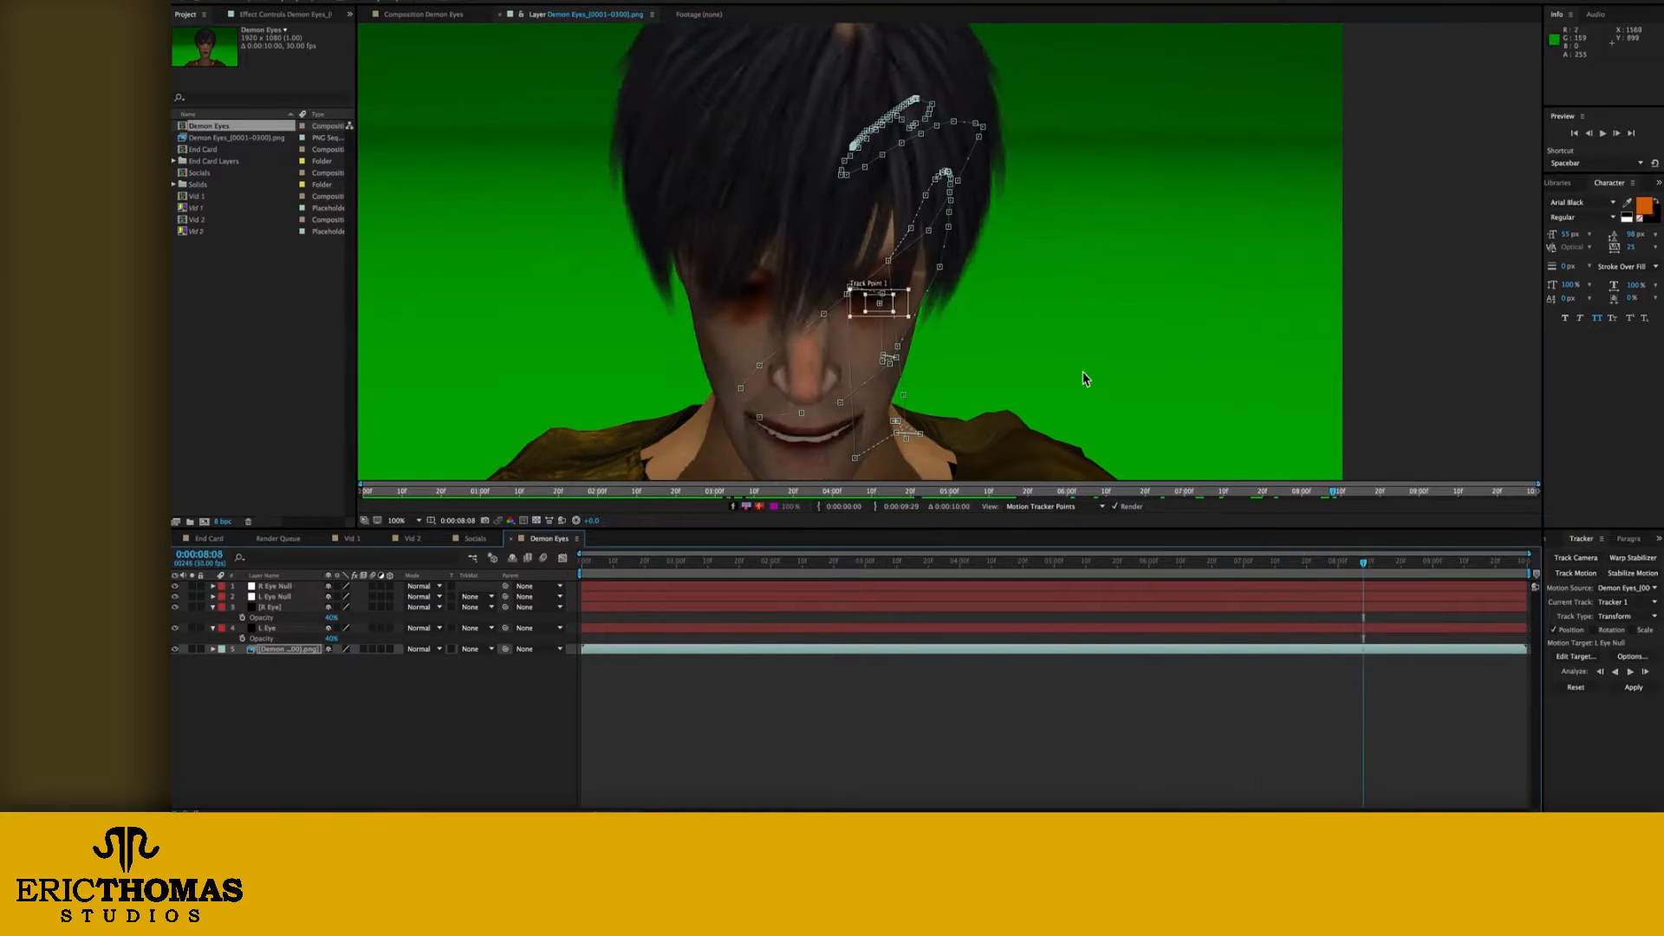
{"action": "left_click_drag", "start_coordinate": [876, 304], "coordinate": [869, 144]}
{"action": "left_click_drag", "start_coordinate": [1363, 563], "coordinate": [1401, 567]}
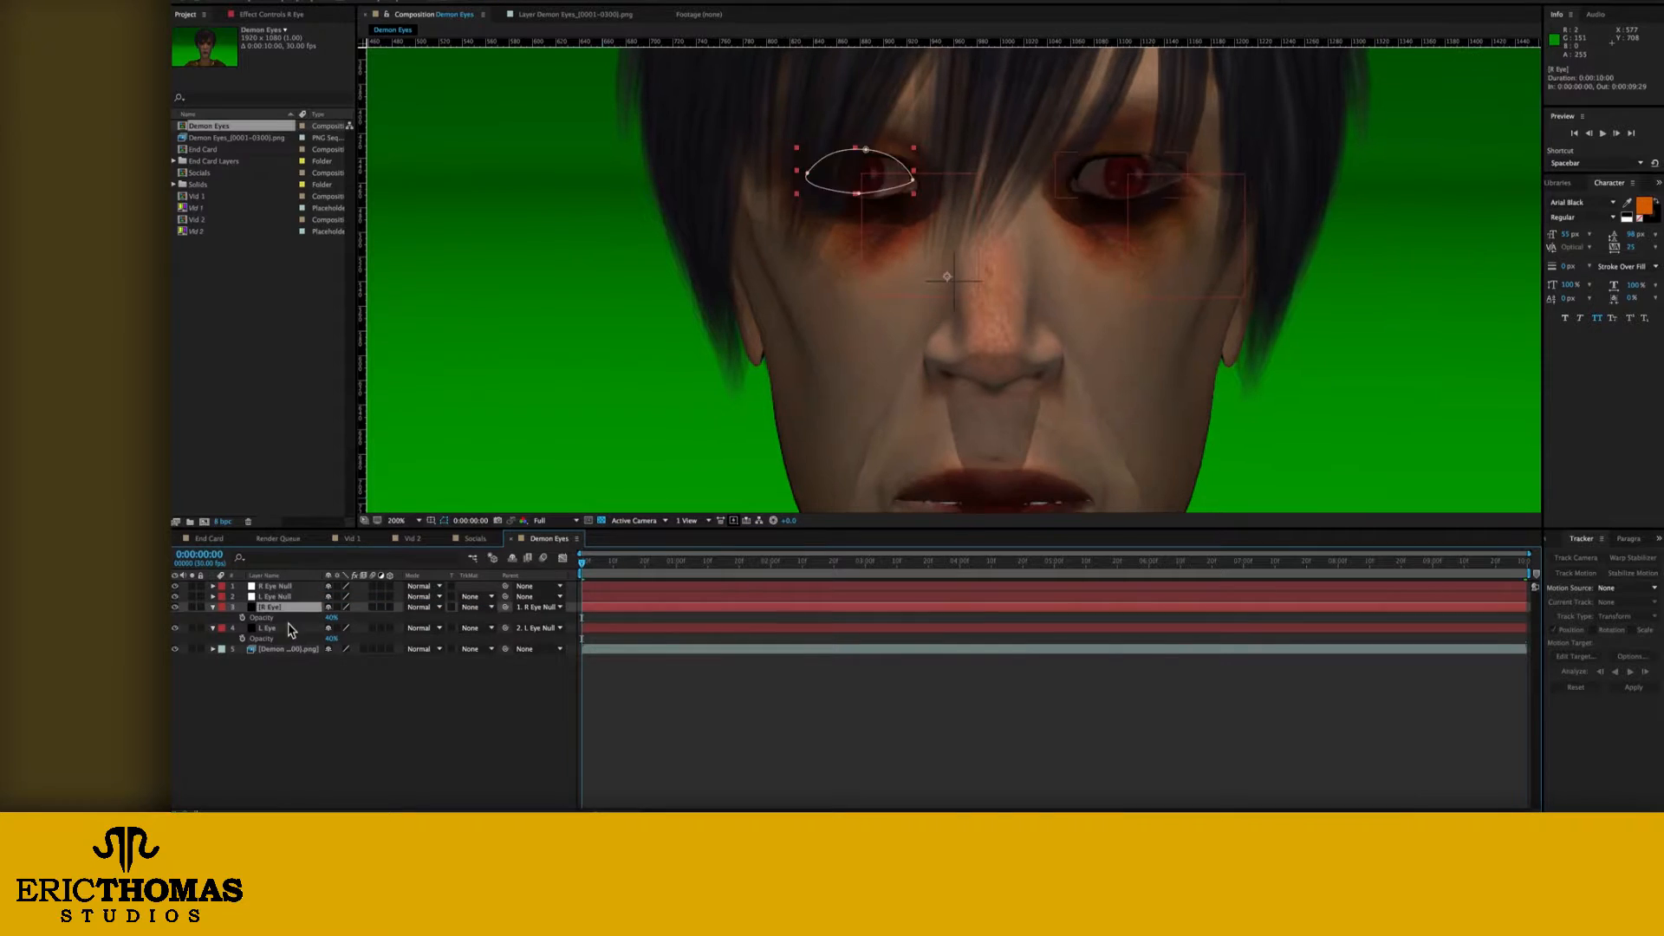
Step: Realign the R Eye and L Eye layers over the character's eyes
{"action": "left_click", "coordinate": [322, 614], "text": "ctrl"}
{"action": "left_click", "coordinate": [299, 607], "text": "ctrl"}
{"action": "left_click", "coordinate": [299, 618], "text": "ctrl"}
{"action": "left_click", "coordinate": [873, 186]}
{"action": "left_click", "coordinate": [1126, 179]}
{"action": "left_click", "coordinate": [624, 728]}
Step: Examine the eye layers' alignment at the first frame, both in the full frame and close up
{"action": "left_click_drag", "start_coordinate": [583, 563], "coordinate": [516, 579]}
{"action": "left_click", "coordinate": [420, 521]}
{"action": "left_click", "coordinate": [408, 368]}
{"action": "left_click", "coordinate": [277, 617]}
{"action": "left_click", "coordinate": [270, 639], "text": "ctrl"}
{"action": "left_click", "coordinate": [347, 702]}
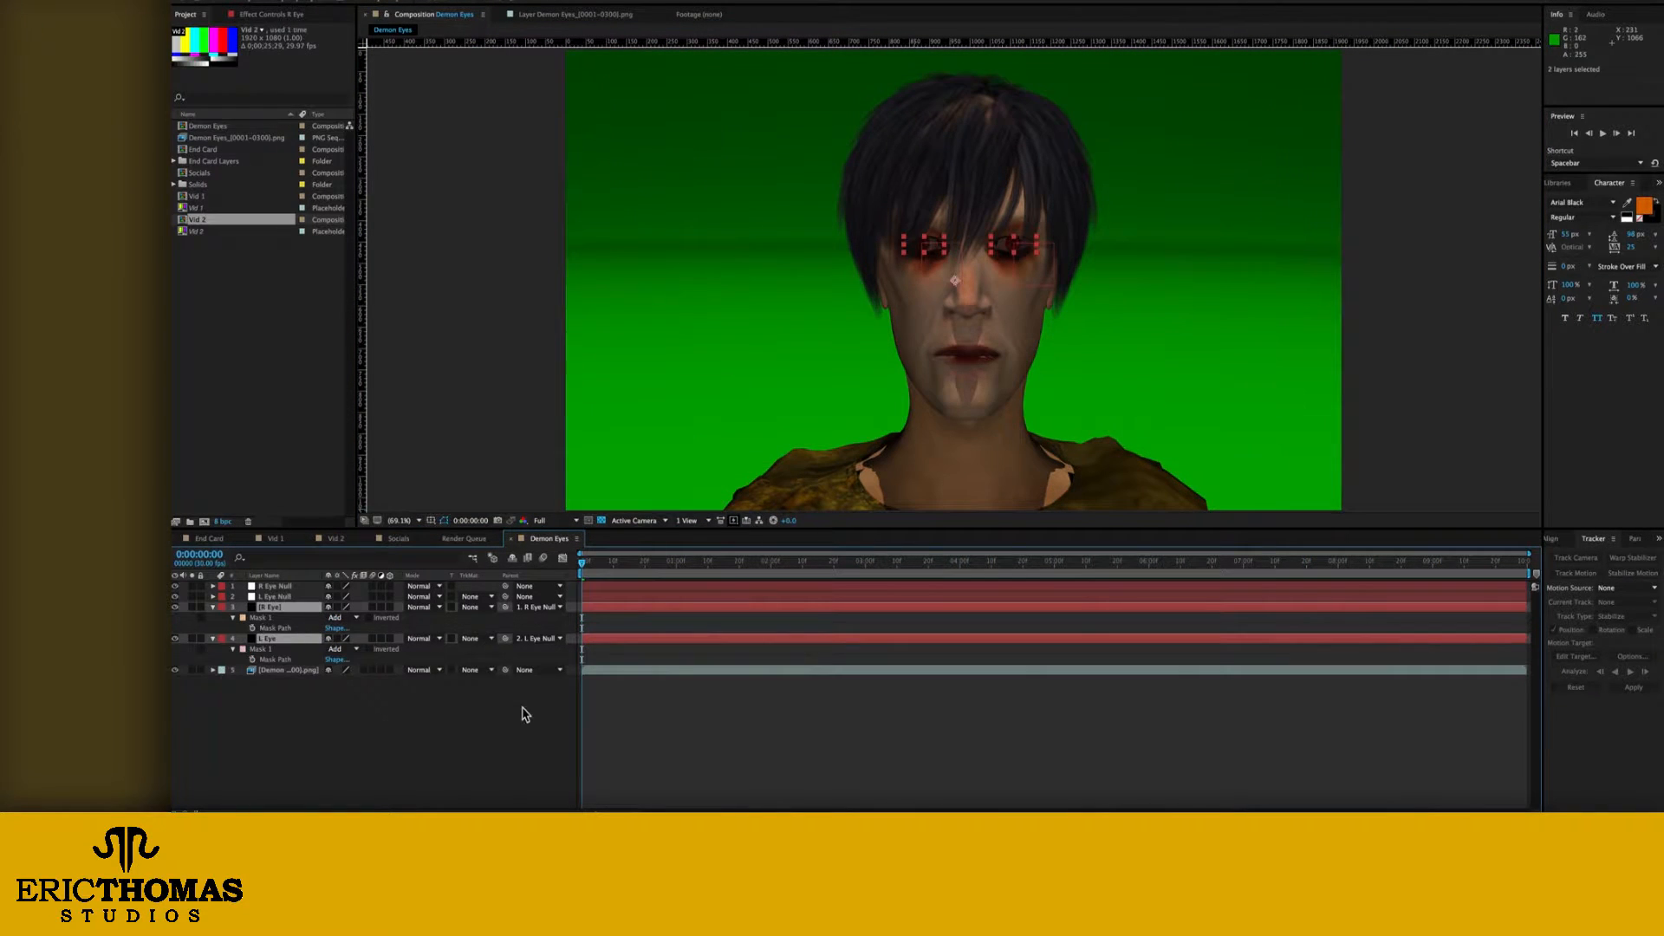
{"action": "left_click", "coordinate": [524, 713]}
{"action": "scroll", "coordinate": [968, 263], "scroll_direction": "up", "scroll_amount": 3}
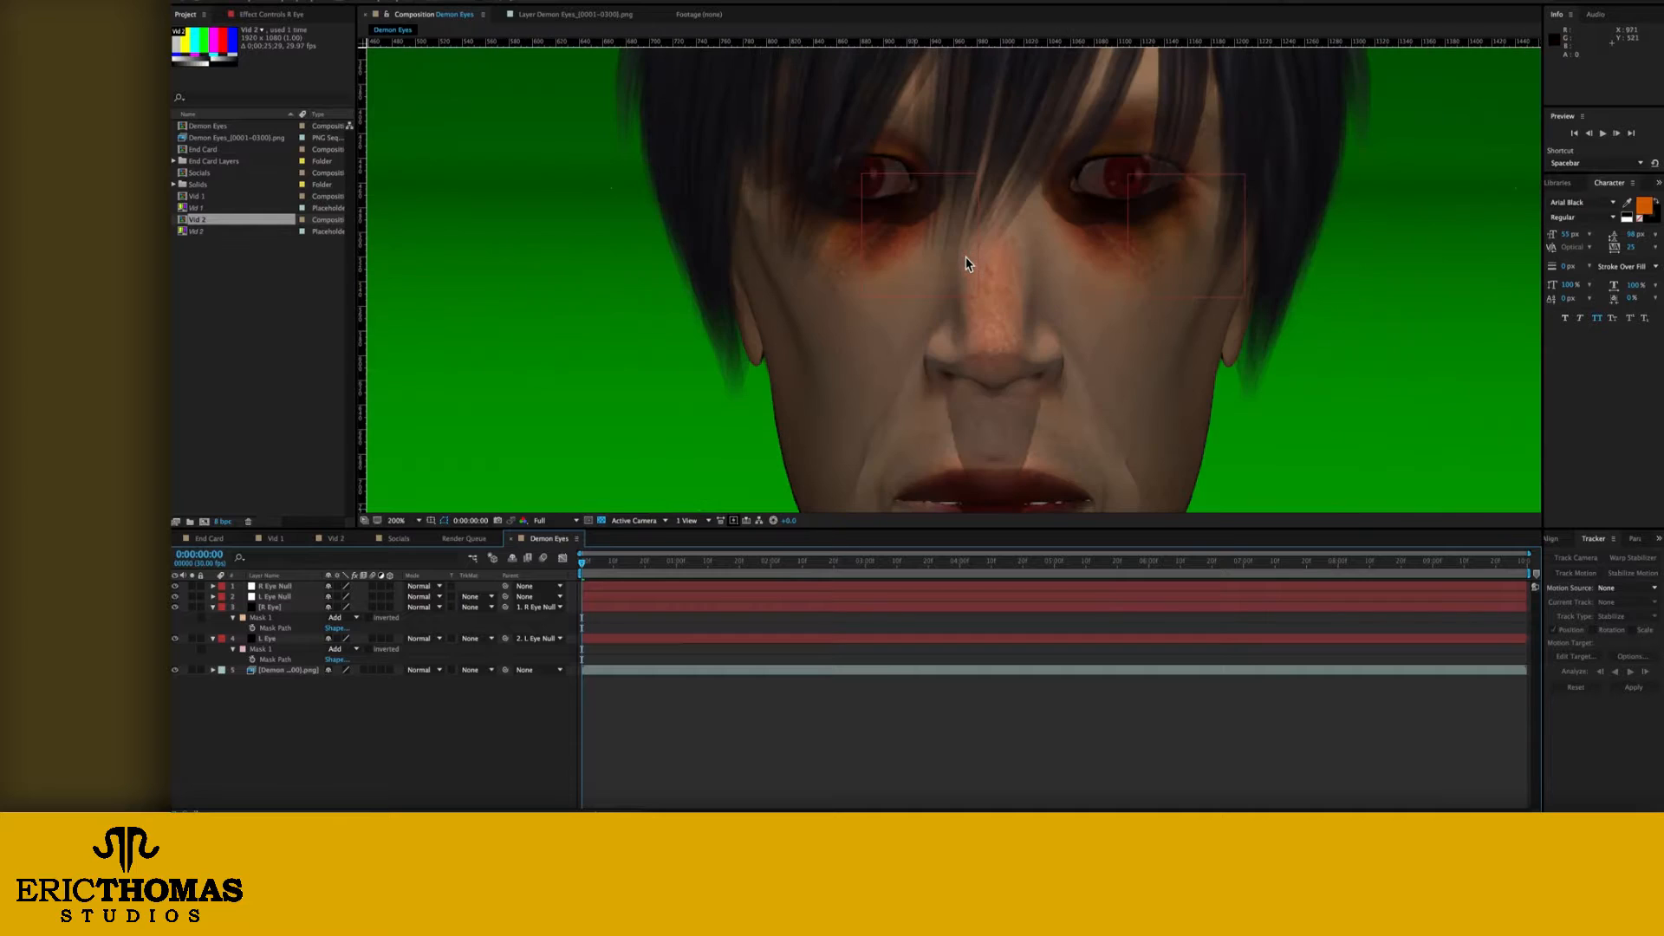
Step: Enable keyframing for the R Eye mask path at the first frame and set both eye layers' opacity to 64%
{"action": "left_click", "coordinate": [252, 627]}
{"action": "left_click", "coordinate": [271, 639], "text": "ctrl"}
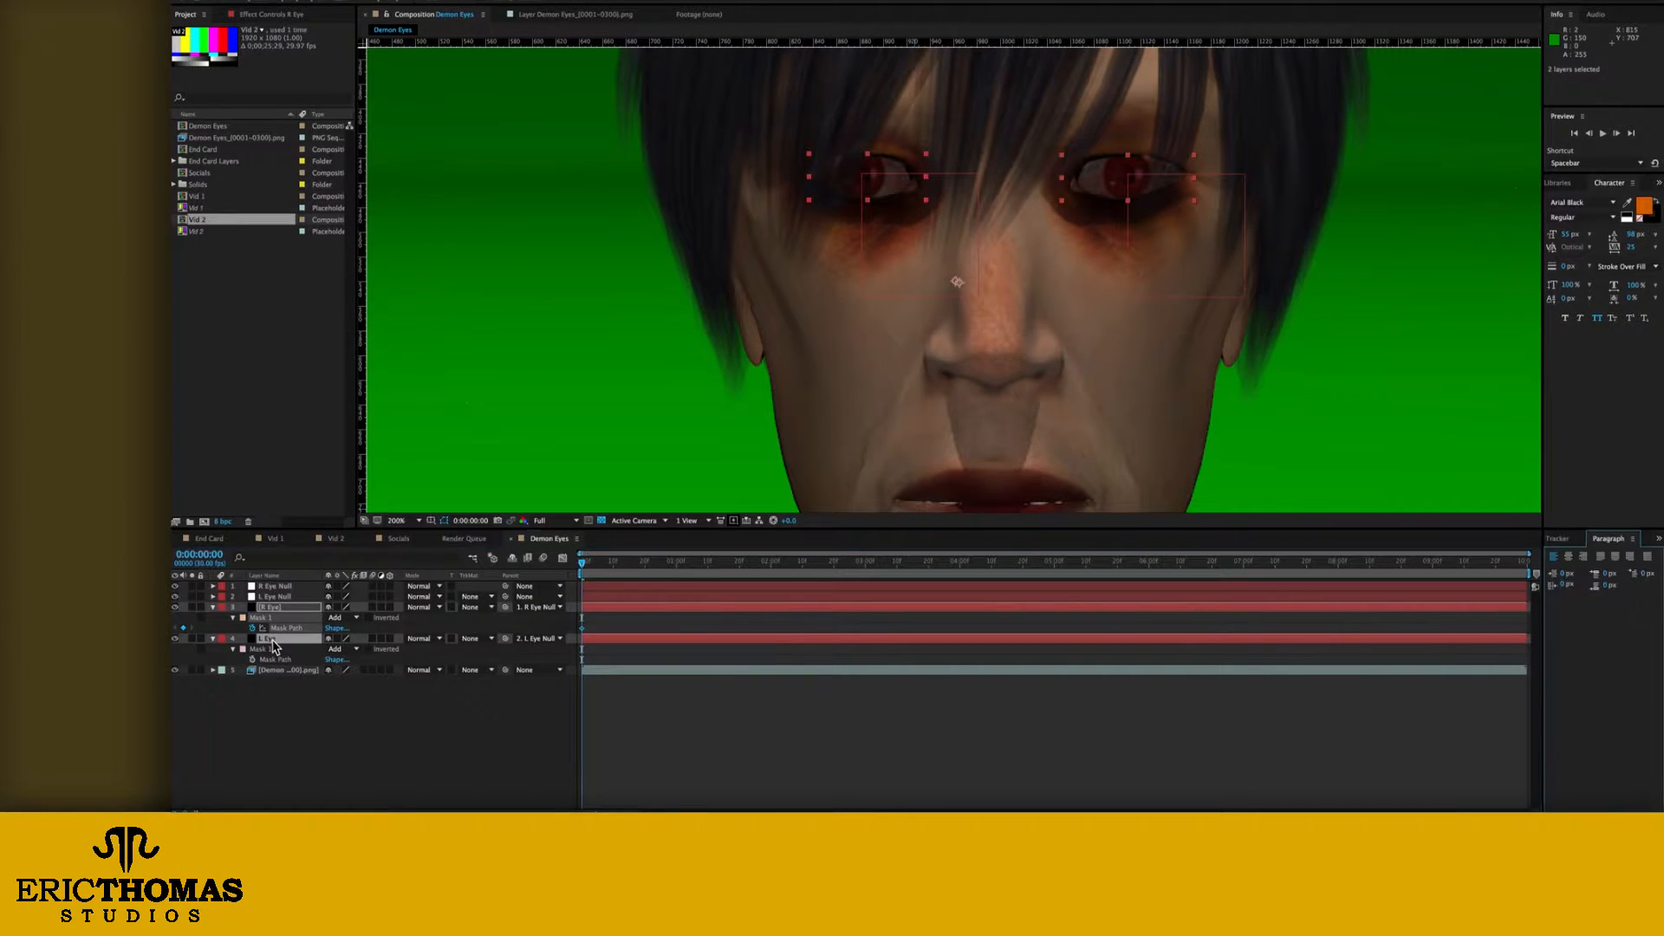
{"action": "key", "text": "shift+t"}
{"action": "key", "text": "shift+t"}
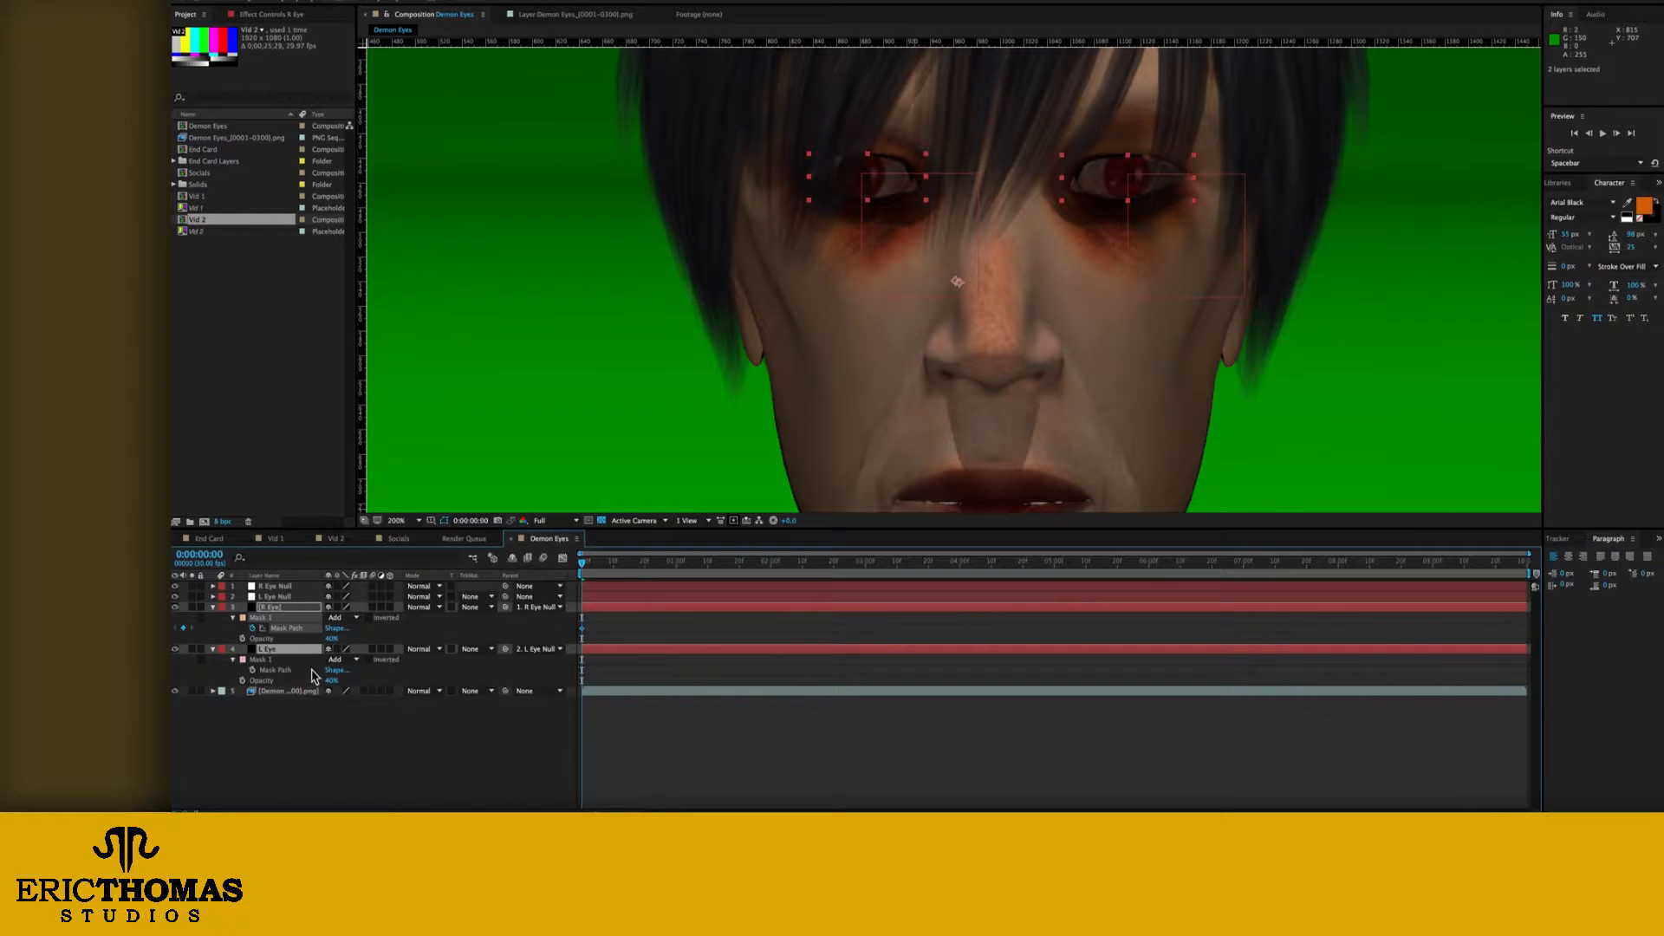
{"action": "left_click_drag", "start_coordinate": [331, 637], "coordinate": [351, 639]}
{"action": "left_click", "coordinate": [290, 742]}
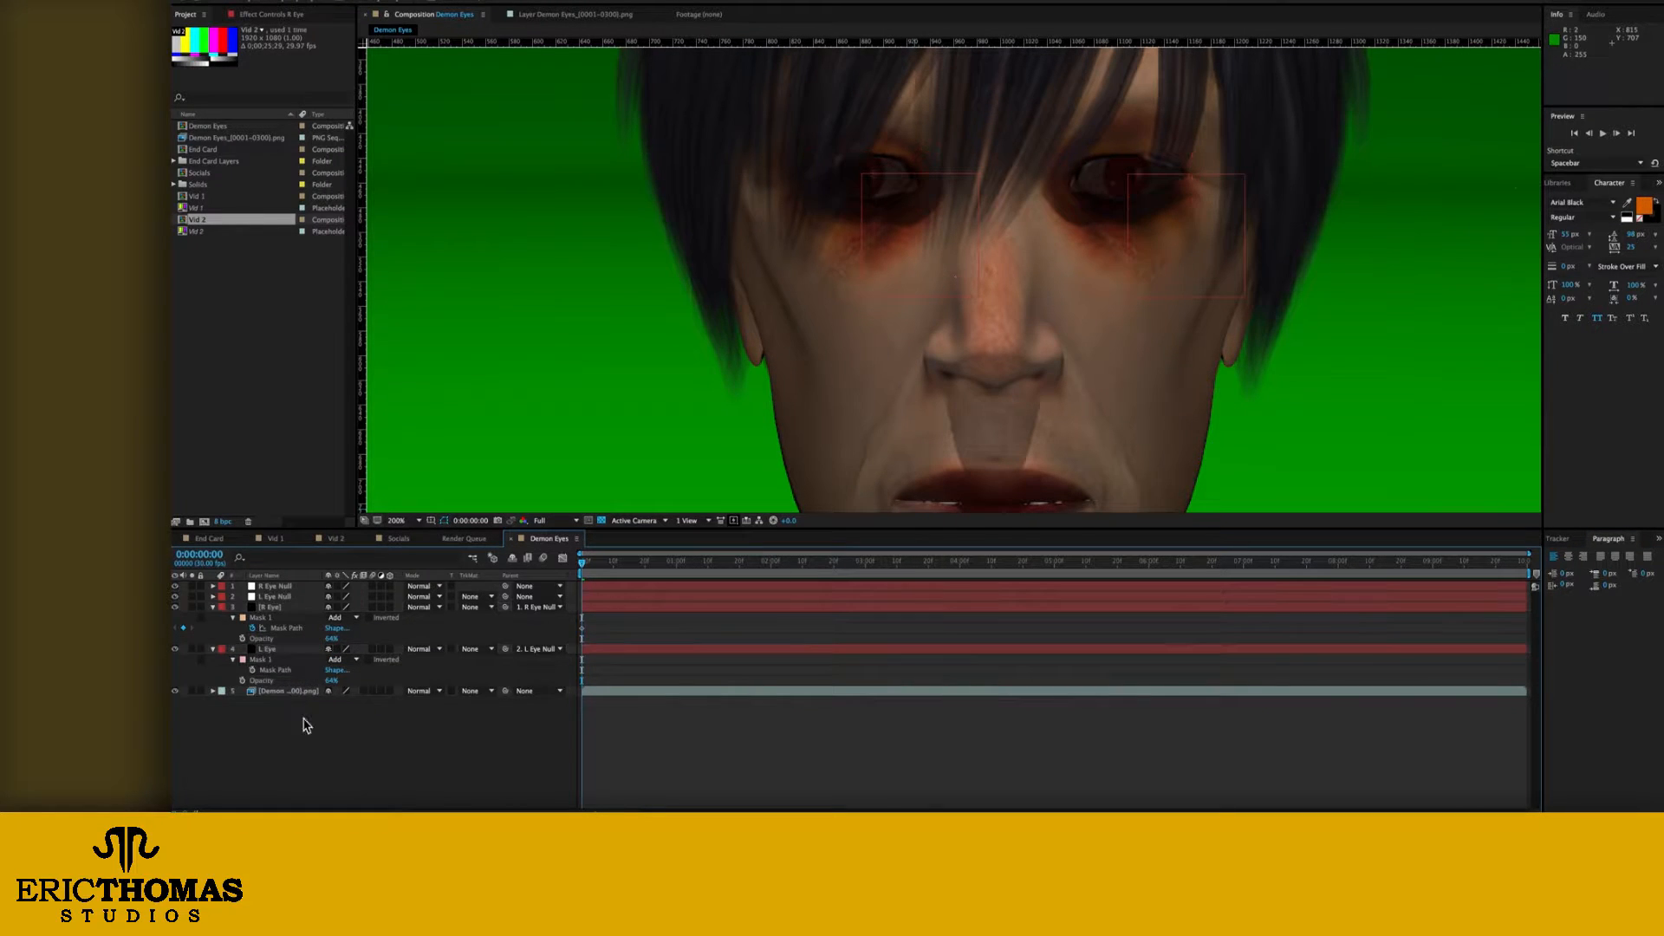
Step: Enable keyframing for the L Eye mask path at about 0:00:01:12 and expand that mask's properties
{"action": "left_click", "coordinate": [267, 649]}
{"action": "left_click_drag", "start_coordinate": [581, 563], "coordinate": [714, 563]}
{"action": "left_click", "coordinate": [252, 670]}
{"action": "left_click", "coordinate": [271, 607]}
{"action": "left_click", "coordinate": [232, 660]}
{"action": "key", "text": "Page_Down"}
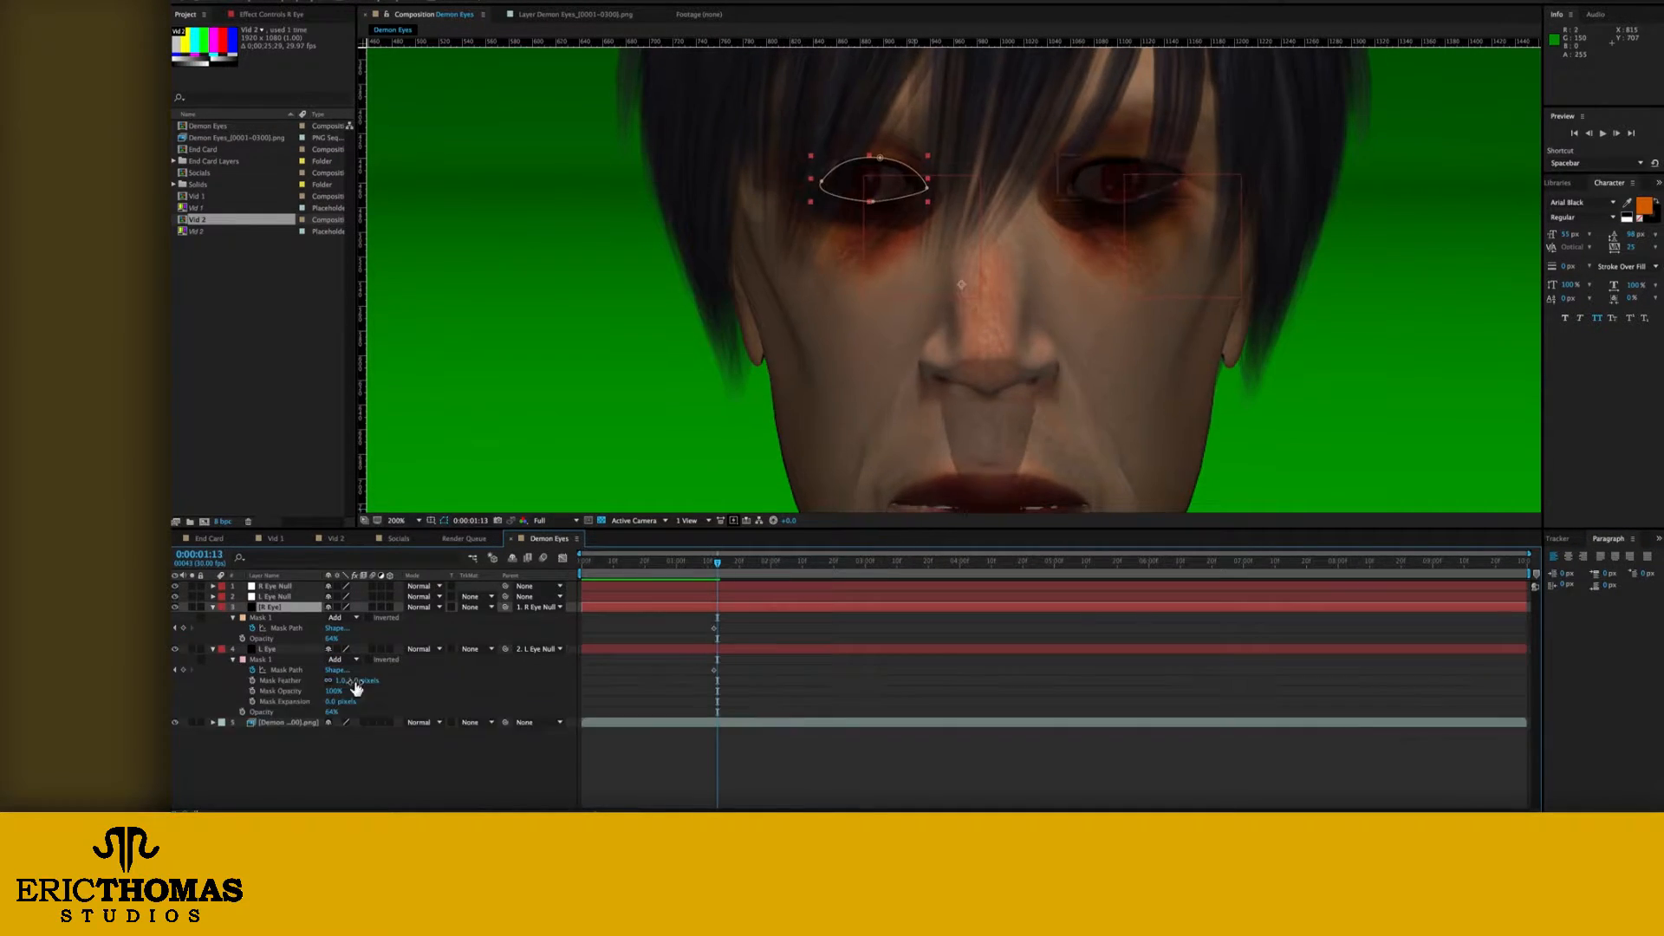
Step: Expand the R Eye mask's properties and keyframe both eye mask paths to the eye outlines from 0:00:01:13 to 0:00:01:17
{"action": "left_click", "coordinate": [232, 618]}
{"action": "left_click", "coordinate": [268, 680]}
{"action": "scroll", "coordinate": [1134, 139], "scroll_direction": "up", "scroll_amount": 1}
{"action": "left_click", "coordinate": [1114, 171]}
{"action": "left_click", "coordinate": [270, 608]}
{"action": "left_click_drag", "start_coordinate": [717, 563], "coordinate": [729, 564]}
{"action": "left_click", "coordinate": [269, 681]}
{"action": "left_click", "coordinate": [1249, 201]}
{"action": "left_click", "coordinate": [271, 607]}
{"action": "left_click", "coordinate": [269, 680]}
{"action": "left_click", "coordinate": [271, 608]}
{"action": "left_click", "coordinate": [529, 180]}
Step: Set the opacity of the R Eye and L Eye layers to 75%
{"action": "left_click", "coordinate": [268, 680]}
{"action": "left_click_drag", "start_coordinate": [331, 670], "coordinate": [340, 670]}
{"action": "left_click_drag", "start_coordinate": [331, 743], "coordinate": [339, 743]}
{"action": "left_click", "coordinate": [271, 608]}
{"action": "left_click", "coordinate": [269, 680]}
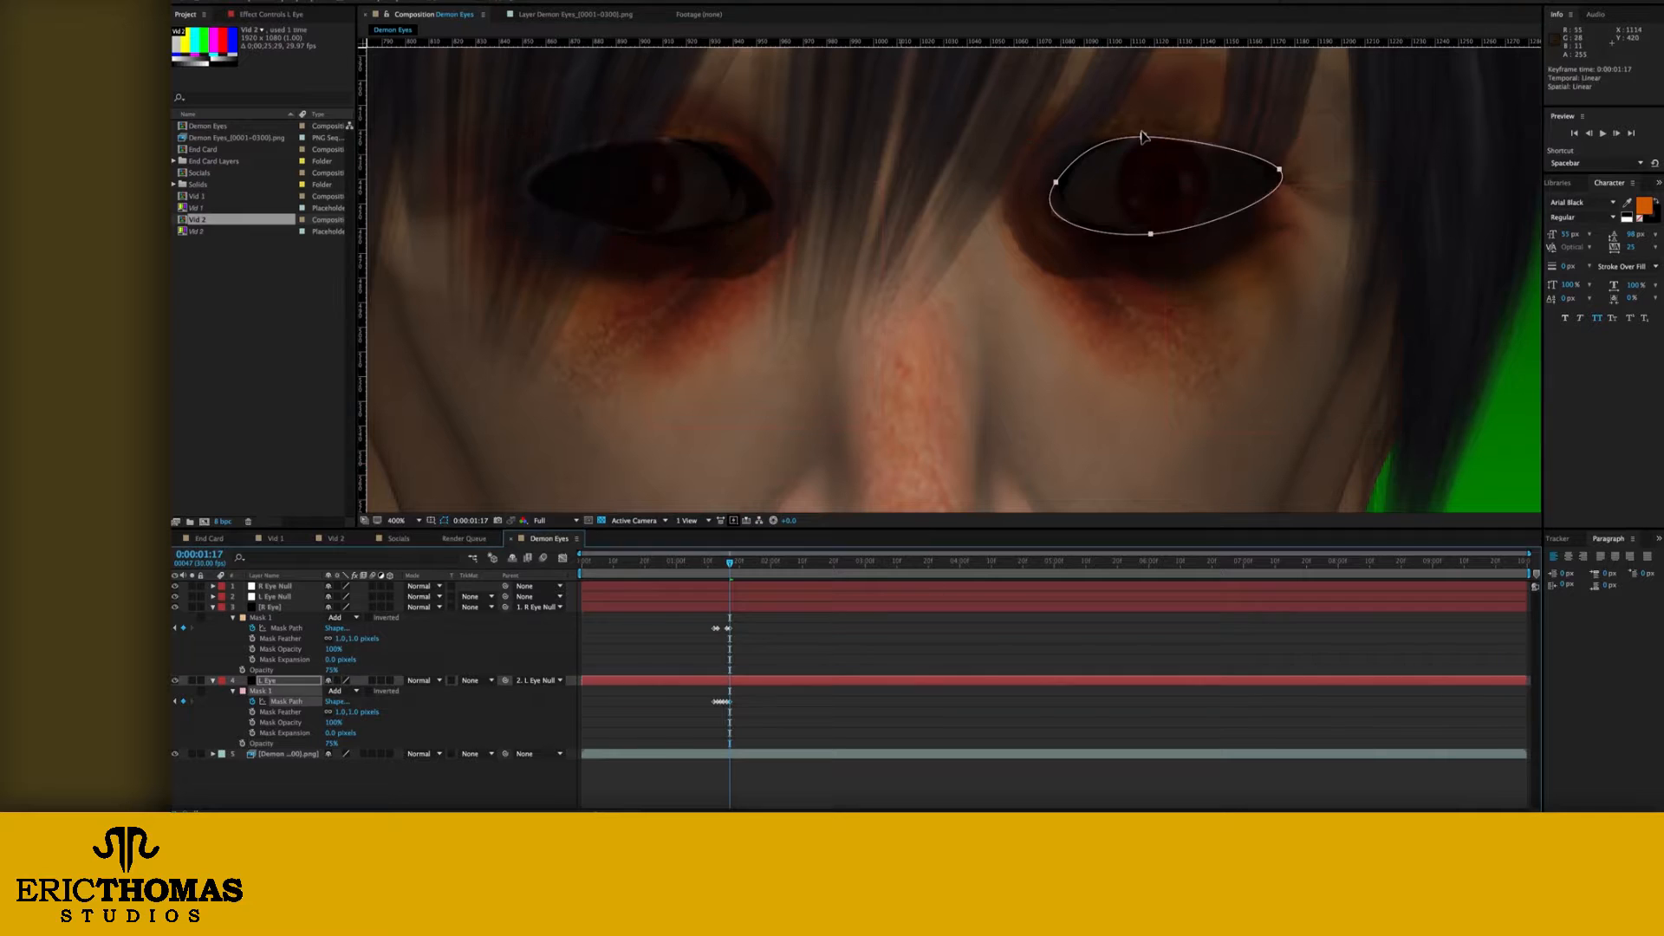
Step: Reshape the R Eye and L Eye mask paths to fit the eyes at about 0:00:01:18 and 0:00:01:19
{"action": "left_click_drag", "start_coordinate": [730, 563], "coordinate": [736, 563]}
{"action": "left_click", "coordinate": [271, 608]}
{"action": "left_click_drag", "start_coordinate": [797, 186], "coordinate": [774, 195]}
{"action": "mouse_move", "coordinate": [735, 563]}
{"action": "left_mouse_down"}
{"action": "mouse_move", "coordinate": [714, 563]}
{"action": "mouse_move", "coordinate": [733, 563]}
{"action": "left_mouse_up"}
{"action": "left_click", "coordinate": [746, 213]}
{"action": "left_click", "coordinate": [269, 680]}
{"action": "left_click", "coordinate": [1151, 127]}
Step: Narrow the timeline to the mask keyframes and raise both eye layers' opacity to 100%
{"action": "left_click_drag", "start_coordinate": [1529, 554], "coordinate": [940, 554]}
{"action": "left_click_drag", "start_coordinate": [580, 553], "coordinate": [847, 563]}
{"action": "left_click", "coordinate": [267, 681]}
{"action": "left_click", "coordinate": [183, 628]}
{"action": "left_click_drag", "start_coordinate": [331, 670], "coordinate": [355, 670]}
{"action": "left_click_drag", "start_coordinate": [331, 743], "coordinate": [356, 743]}
Step: Refine the eye mask paths at about 0:00:01:19 and check the masks between 0:00:01:11 and 0:00:01:26
{"action": "left_click_drag", "start_coordinate": [846, 564], "coordinate": [719, 564]}
{"action": "left_click", "coordinate": [271, 608]}
{"action": "left_click", "coordinate": [267, 680]}
{"action": "left_click_drag", "start_coordinate": [1317, 149], "coordinate": [1299, 166]}
{"action": "left_click", "coordinate": [267, 680]}
{"action": "left_click_drag", "start_coordinate": [718, 563], "coordinate": [617, 563]}
{"action": "left_click_drag", "start_coordinate": [617, 563], "coordinate": [807, 563]}
Step: Lower both eye layers' opacity for visibility and keyframe their mask paths from about 0:00:01:26 to 0:00:02:01
{"action": "left_click", "coordinate": [262, 618]}
{"action": "left_click_drag", "start_coordinate": [807, 563], "coordinate": [821, 563]}
{"action": "left_click_drag", "start_coordinate": [333, 670], "coordinate": [277, 670]}
{"action": "left_click_drag", "start_coordinate": [821, 564], "coordinate": [854, 564]}
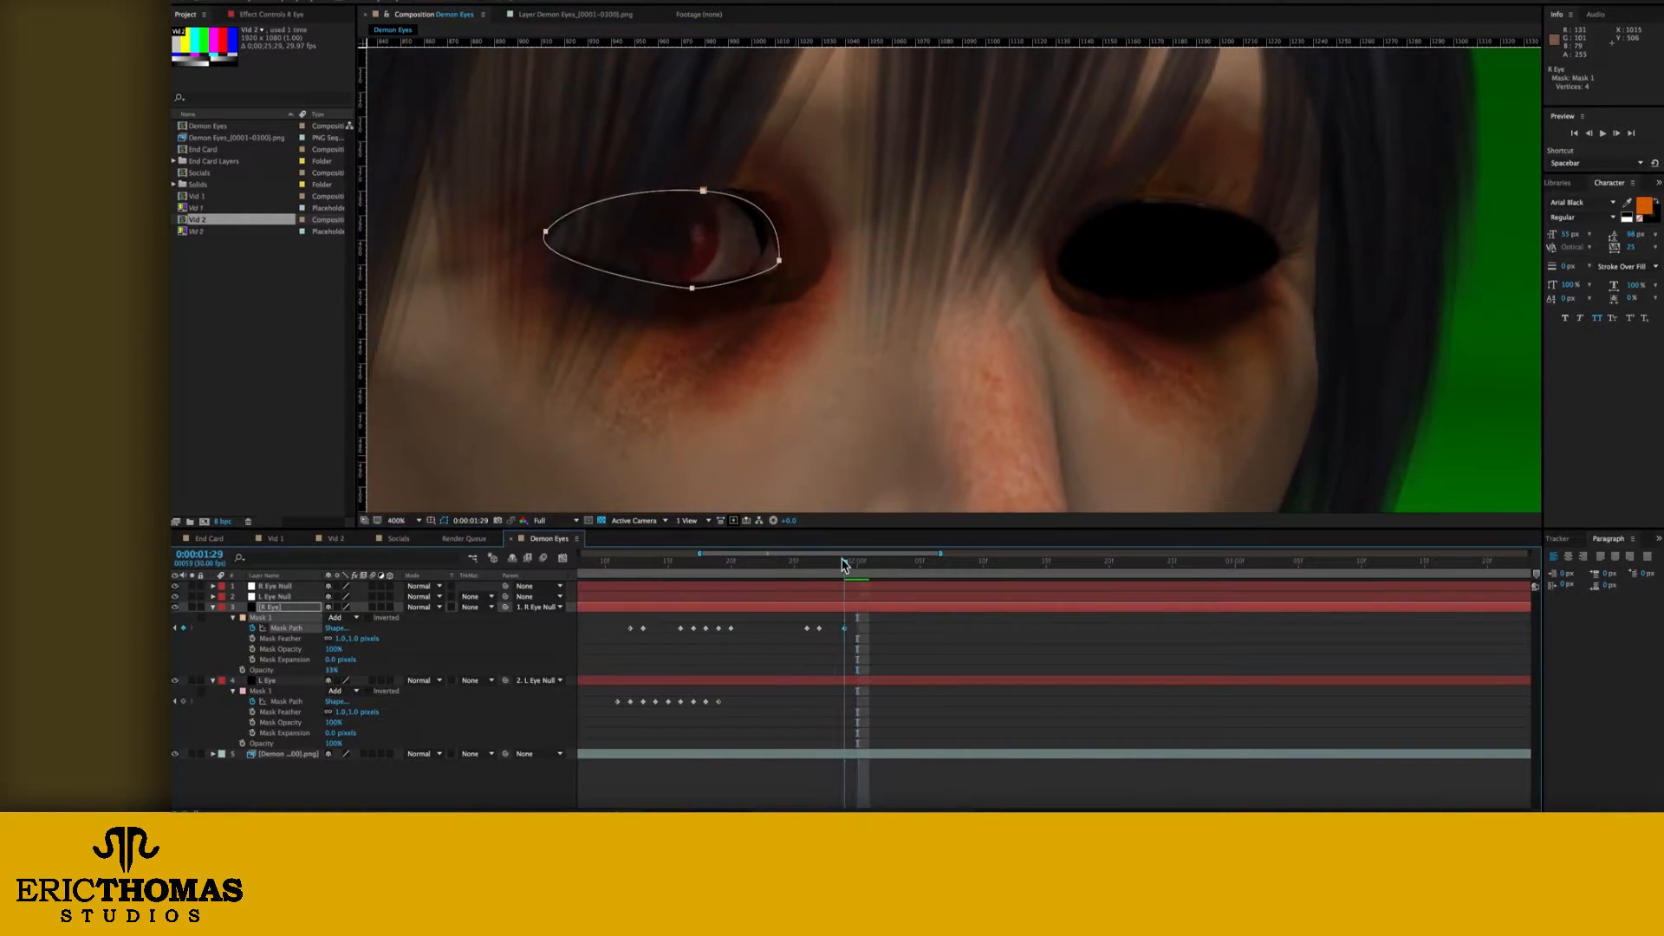
{"action": "left_click", "coordinate": [262, 690]}
{"action": "left_click_drag", "start_coordinate": [332, 742], "coordinate": [299, 743]}
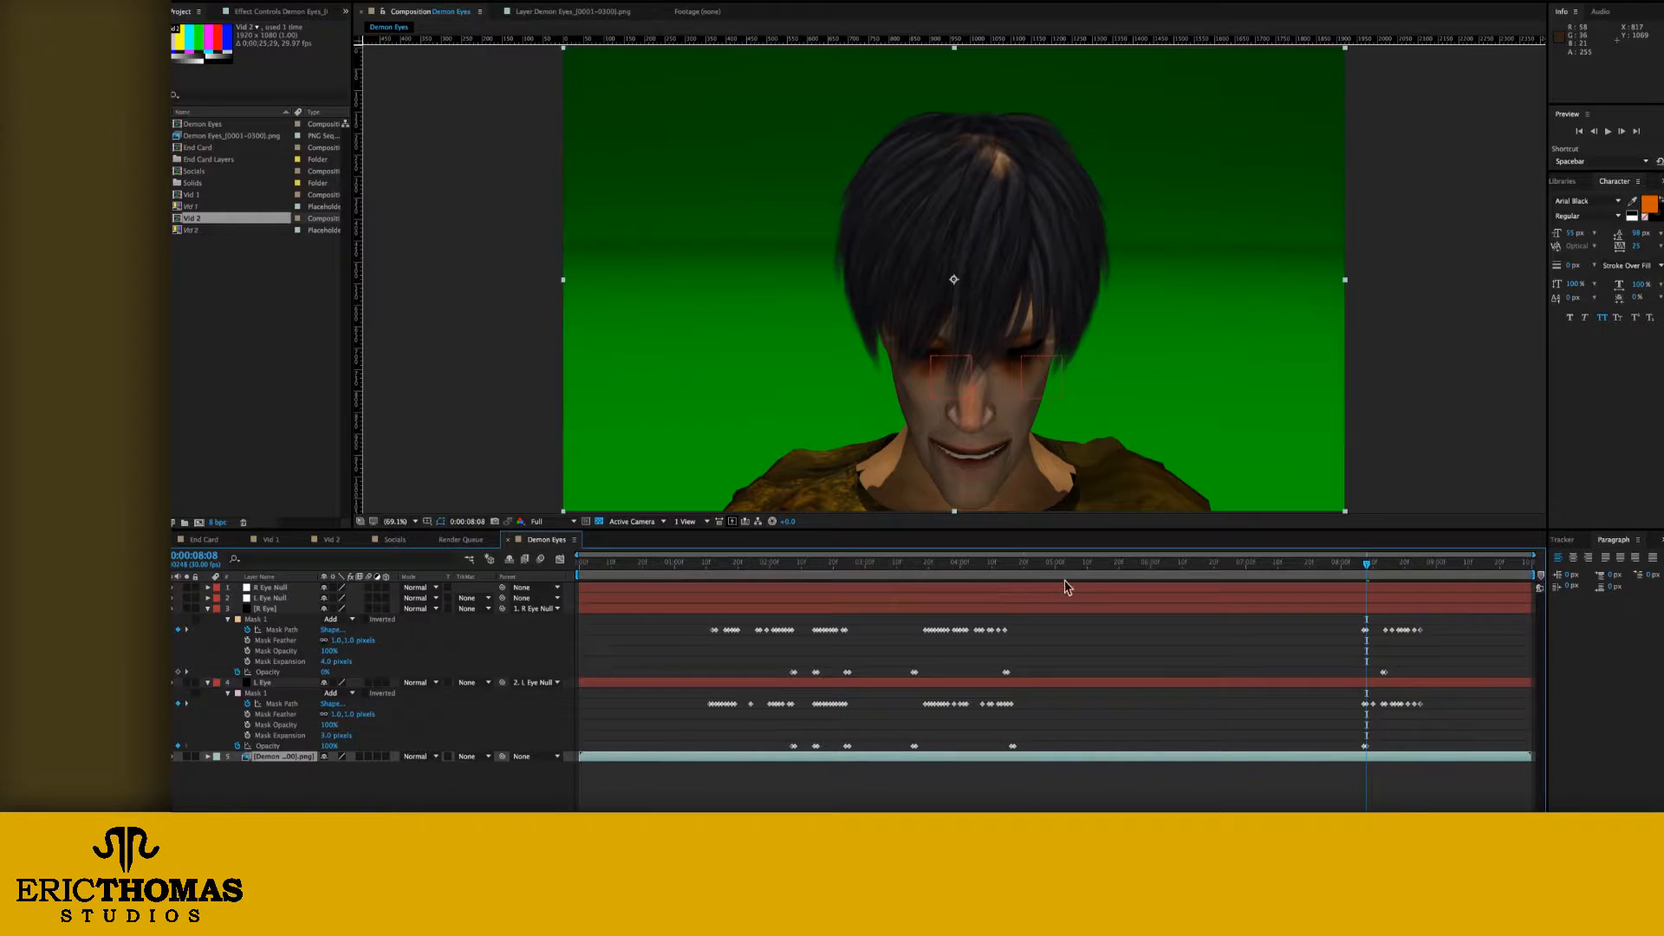
Step: Try a strongly negative mask expansion on both eye masks at 0:00:08:09, using -104 pixels for L Eye
{"action": "left_click_drag", "start_coordinate": [1069, 563], "coordinate": [1369, 565]}
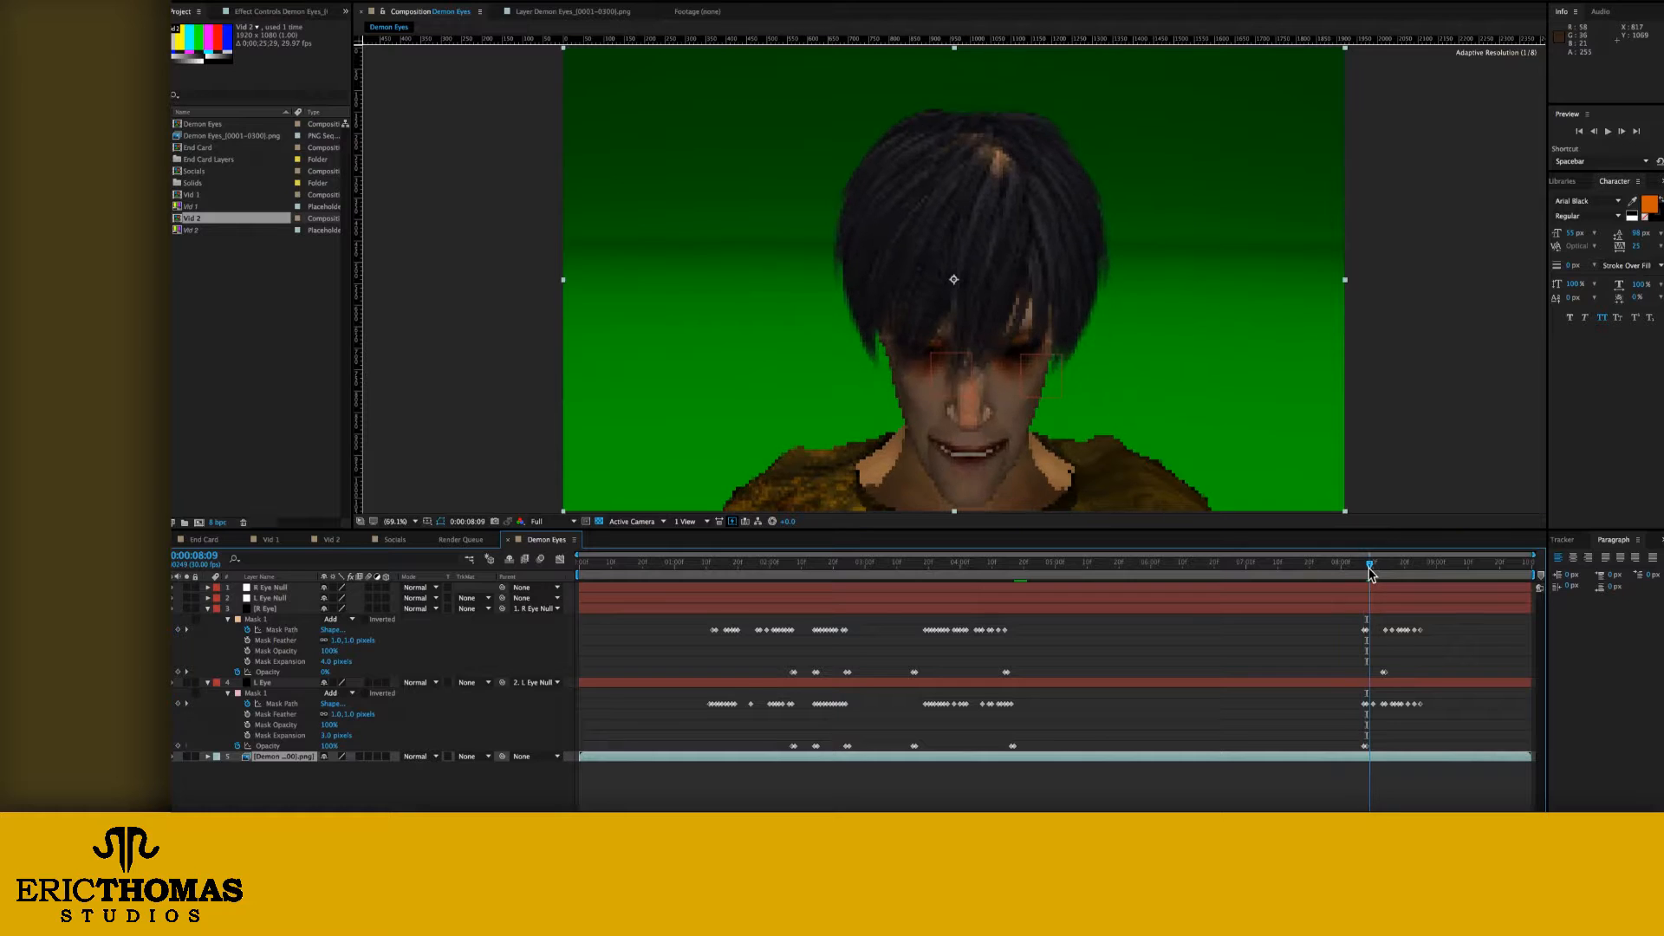
{"action": "scroll", "coordinate": [1014, 362], "scroll_direction": "up", "scroll_amount": 3}
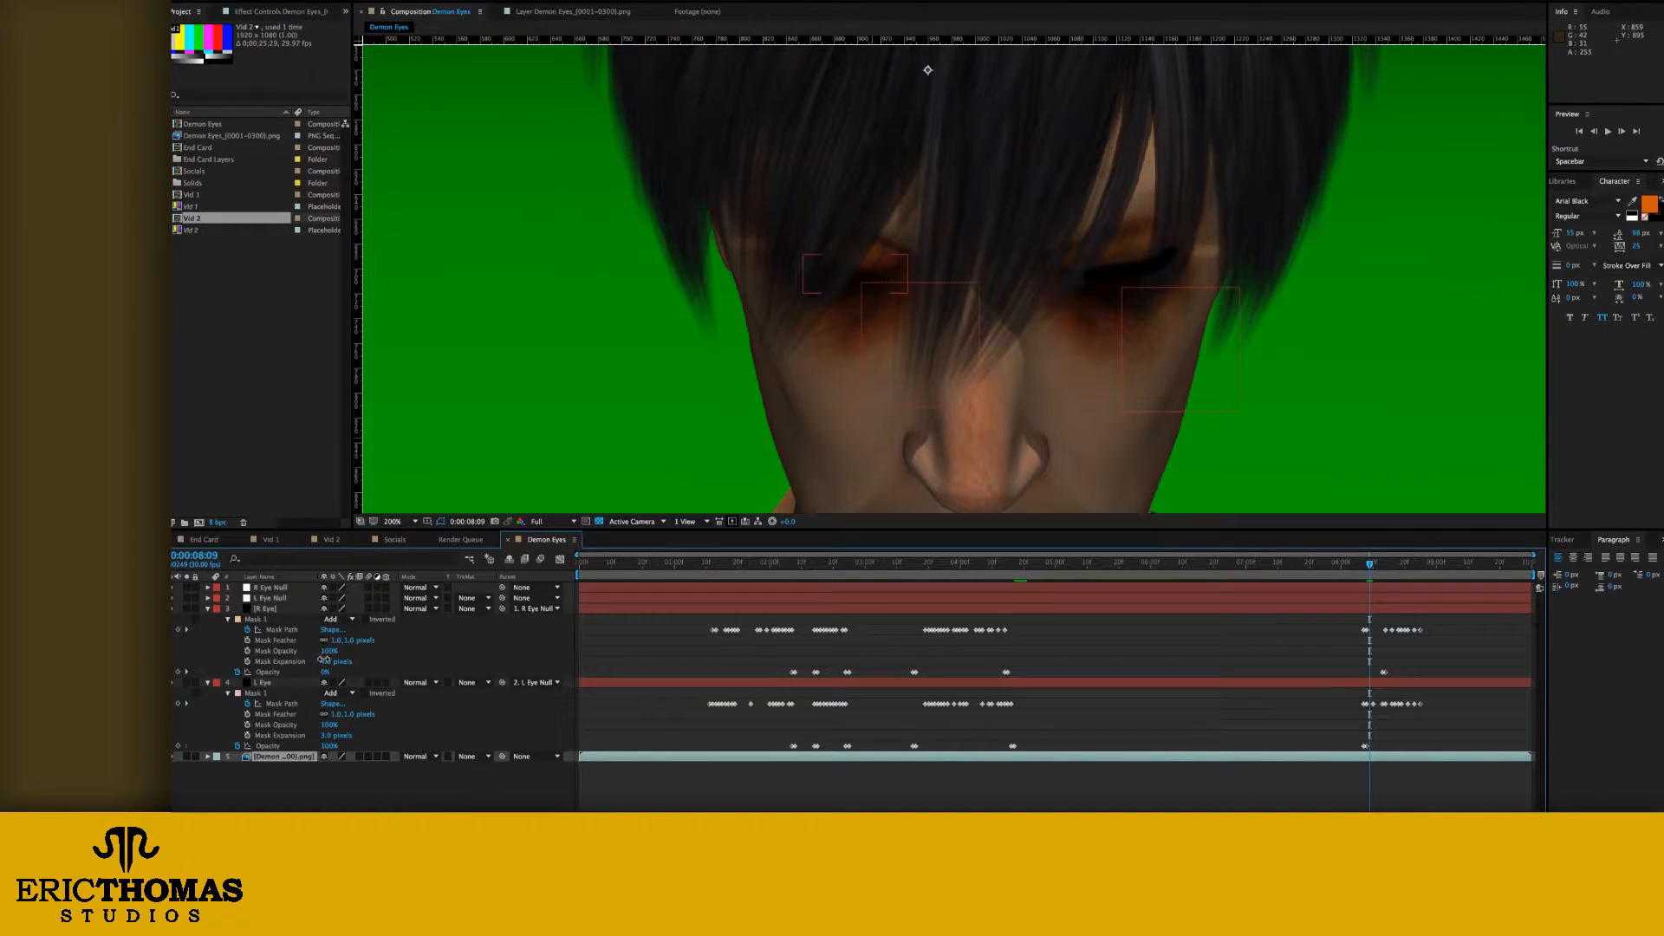
{"action": "left_click_drag", "start_coordinate": [334, 736], "coordinate": [269, 737]}
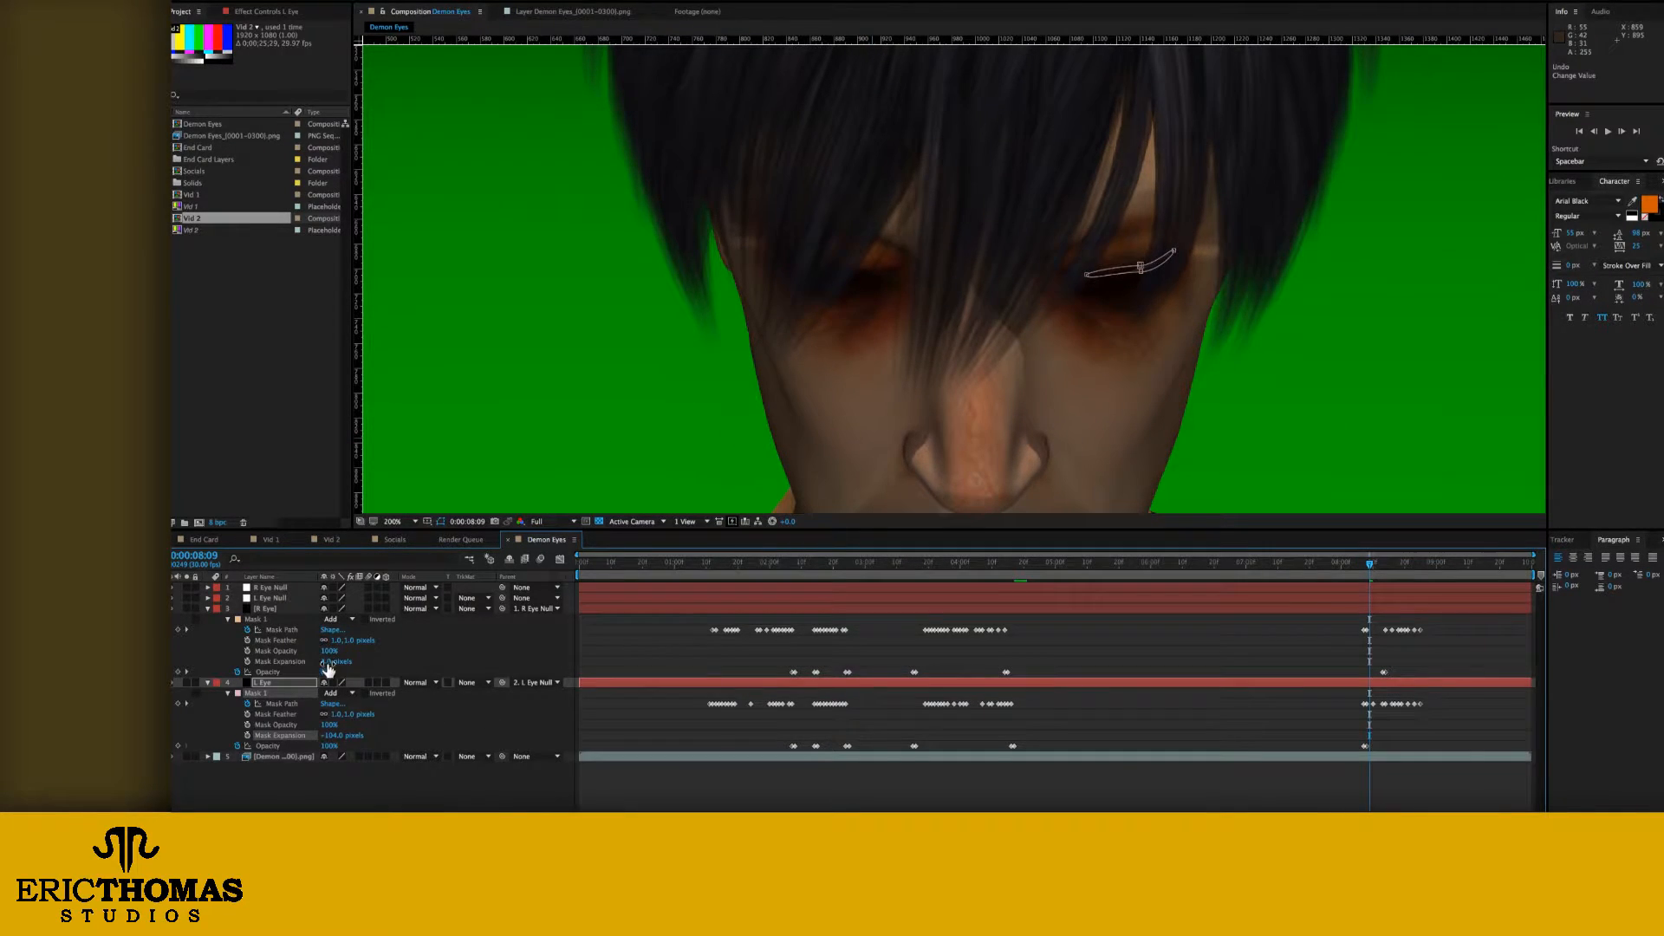
{"action": "left_click_drag", "start_coordinate": [329, 664], "coordinate": [259, 666]}
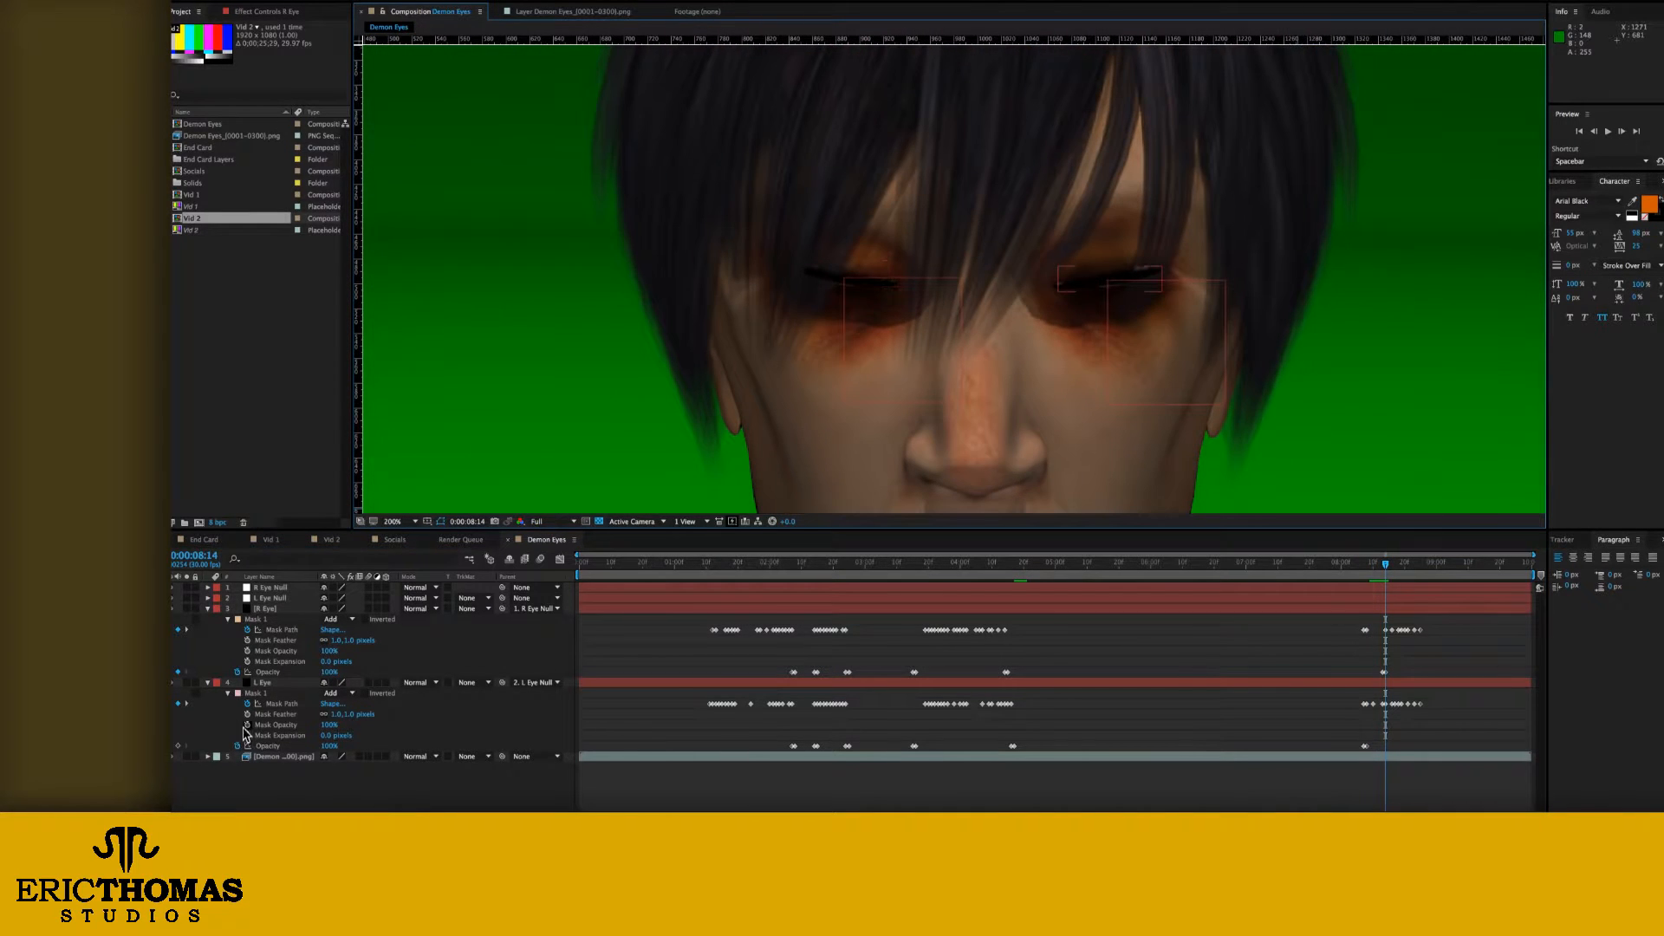
Step: Keyframe both eyes' mask expansion from about 0:00:08:14 to 4 pixels at 0:00:08:28, with feathers of 20 (L Eye) and 17 pixels (R Eye)
{"action": "left_click", "coordinate": [247, 735]}
{"action": "left_click", "coordinate": [247, 662]}
{"action": "left_click_drag", "start_coordinate": [1392, 564], "coordinate": [1430, 564]}
{"action": "left_click_drag", "start_coordinate": [332, 734], "coordinate": [347, 715]}
{"action": "left_click_drag", "start_coordinate": [336, 642], "coordinate": [345, 641]}
{"action": "left_click_drag", "start_coordinate": [325, 663], "coordinate": [328, 664]}
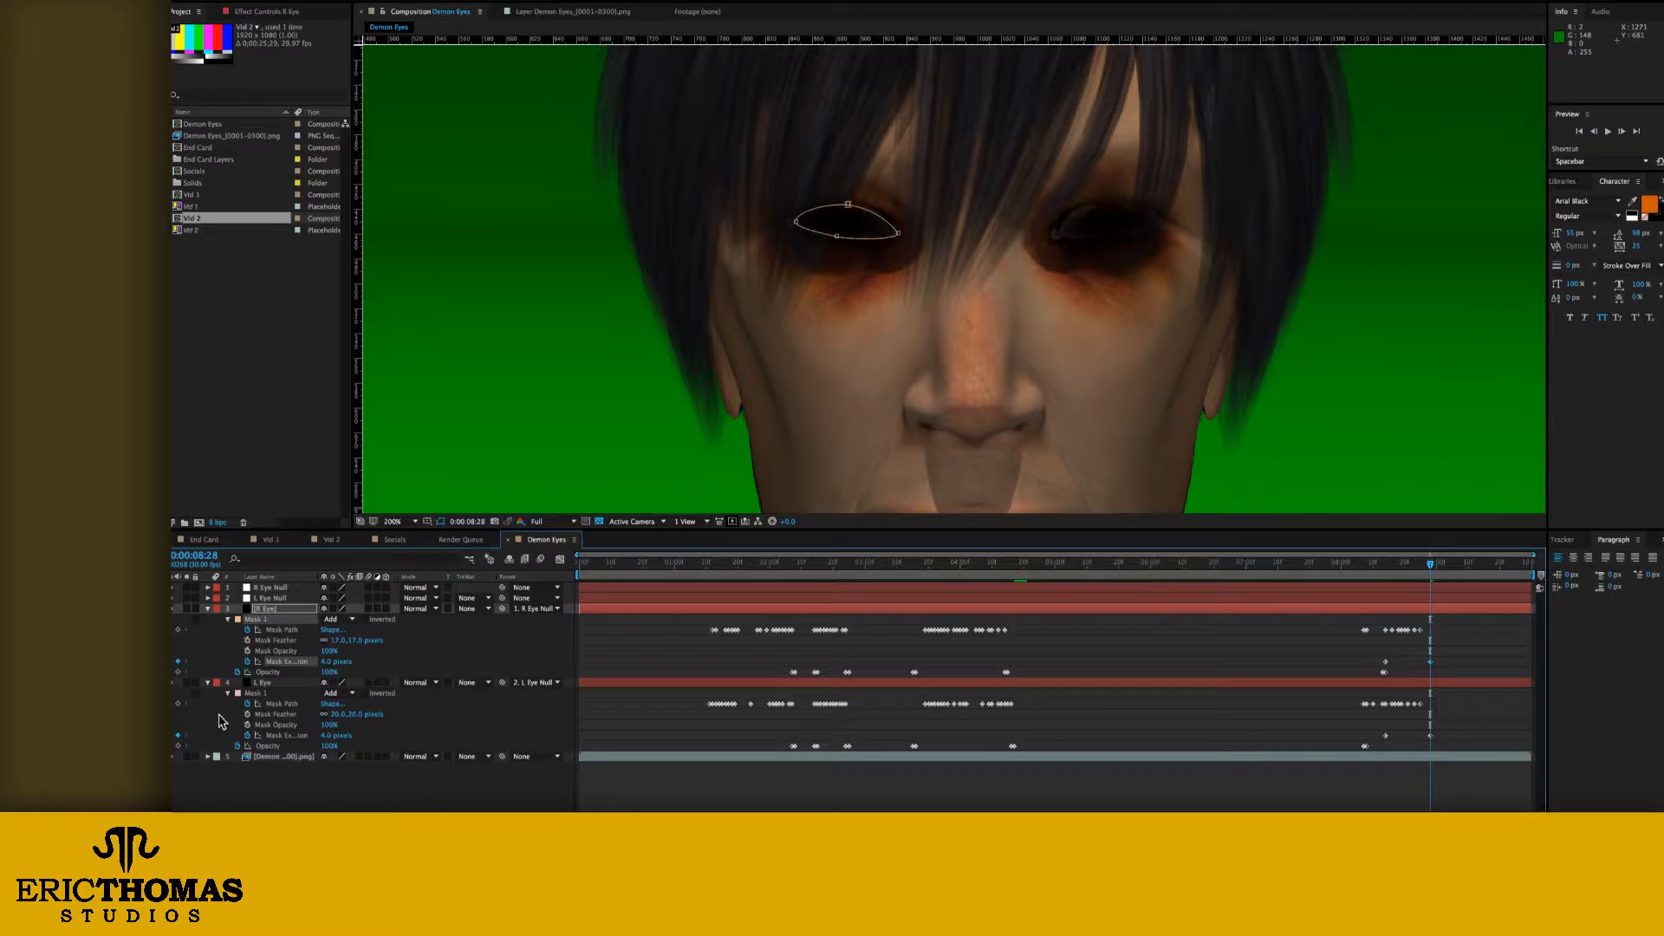
Step: Lower both eyes' mask expansion at the first expansion keyframe and add 0-pixel expansion keyframes at about 0:00:08:18
{"action": "left_click", "coordinate": [171, 735]}
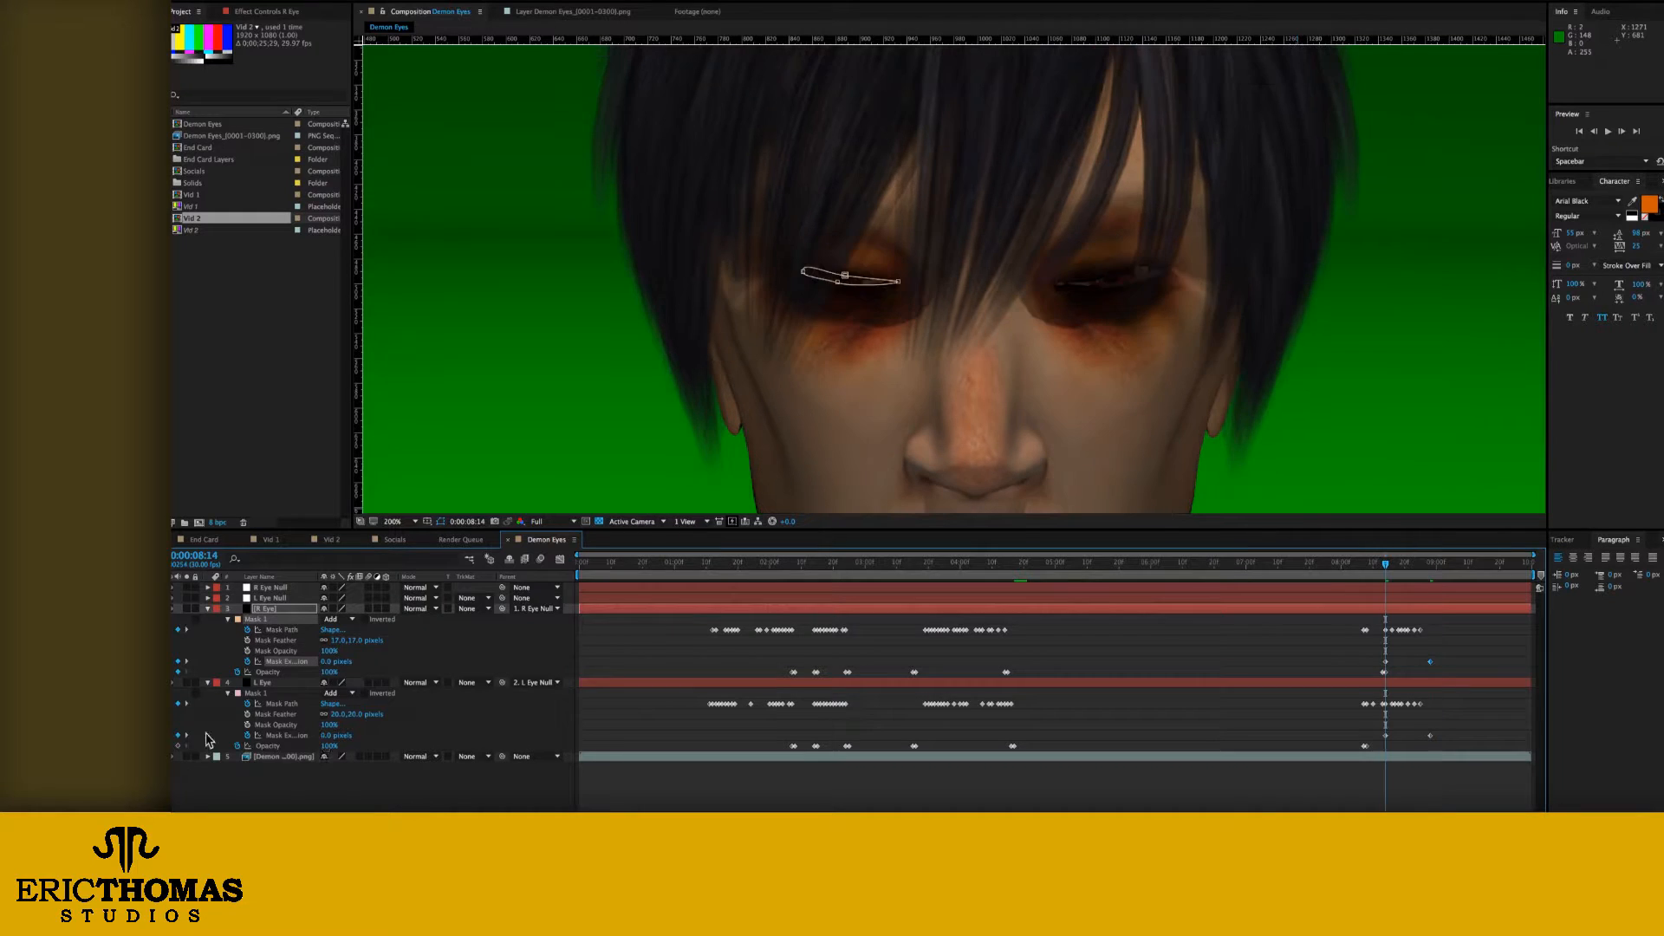
{"action": "left_click_drag", "start_coordinate": [329, 737], "coordinate": [182, 738]}
{"action": "left_click_drag", "start_coordinate": [328, 663], "coordinate": [208, 667]}
{"action": "left_click_drag", "start_coordinate": [1388, 564], "coordinate": [1398, 564]}
{"action": "left_click_drag", "start_coordinate": [334, 735], "coordinate": [458, 737]}
{"action": "left_click", "coordinate": [334, 661]}
{"action": "type", "text": "0"}
{"action": "key", "text": "Return"}
Step: Set the R Eye mask expansion to 0 pixels at the first expansion keyframe, about 0:00:08:14
{"action": "left_click", "coordinate": [1386, 736]}
{"action": "left_click", "coordinate": [171, 735]}
{"action": "left_click", "coordinate": [338, 662]}
{"action": "type", "text": "0"}
{"action": "key", "text": "Return"}
{"action": "left_click", "coordinate": [415, 784]}
Step: At 0:00:08:28, raise the mask expansion to 10 pixels for L Eye and 12 pixels for R Eye, and review the growth
{"action": "left_click_drag", "start_coordinate": [1386, 564], "coordinate": [1429, 567]}
{"action": "left_click_drag", "start_coordinate": [330, 736], "coordinate": [335, 735]}
{"action": "left_click_drag", "start_coordinate": [335, 662], "coordinate": [342, 662]}
{"action": "left_click", "coordinate": [1357, 641]}
{"action": "left_click_drag", "start_coordinate": [1376, 565], "coordinate": [1434, 567]}
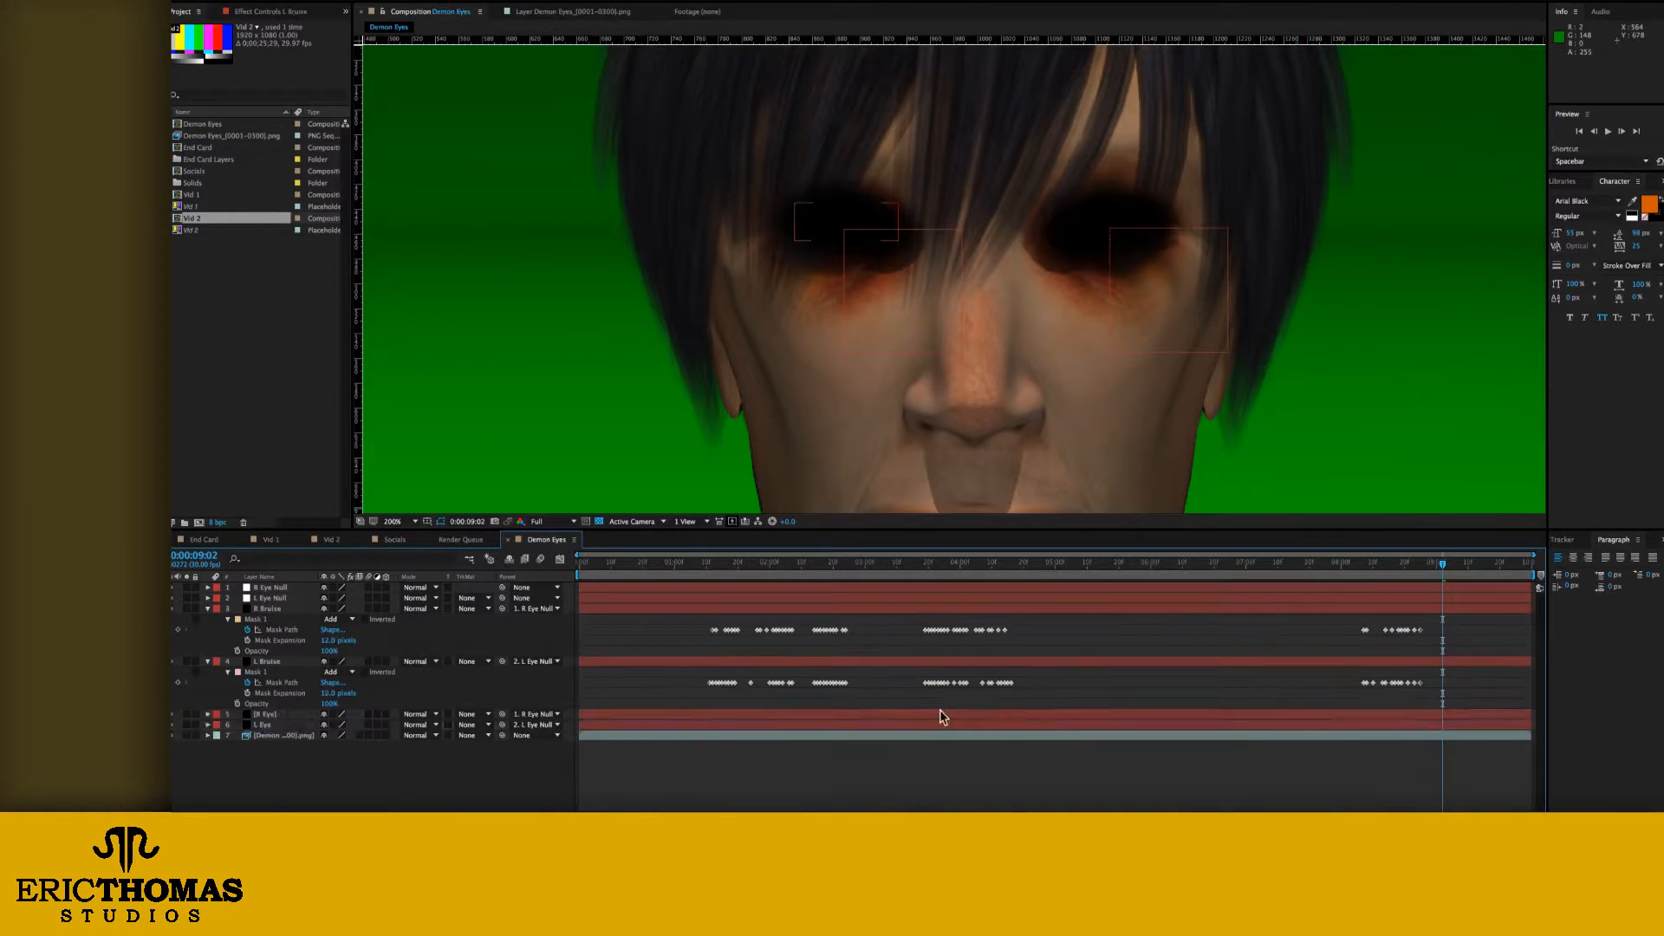
Step: Clear the eye layers' earlier opacity keyframes, shift their fade-in keyframes to about 0:00:08:23, and review the fade
{"action": "left_click", "coordinate": [1363, 564]}
{"action": "left_click", "coordinate": [1049, 724]}
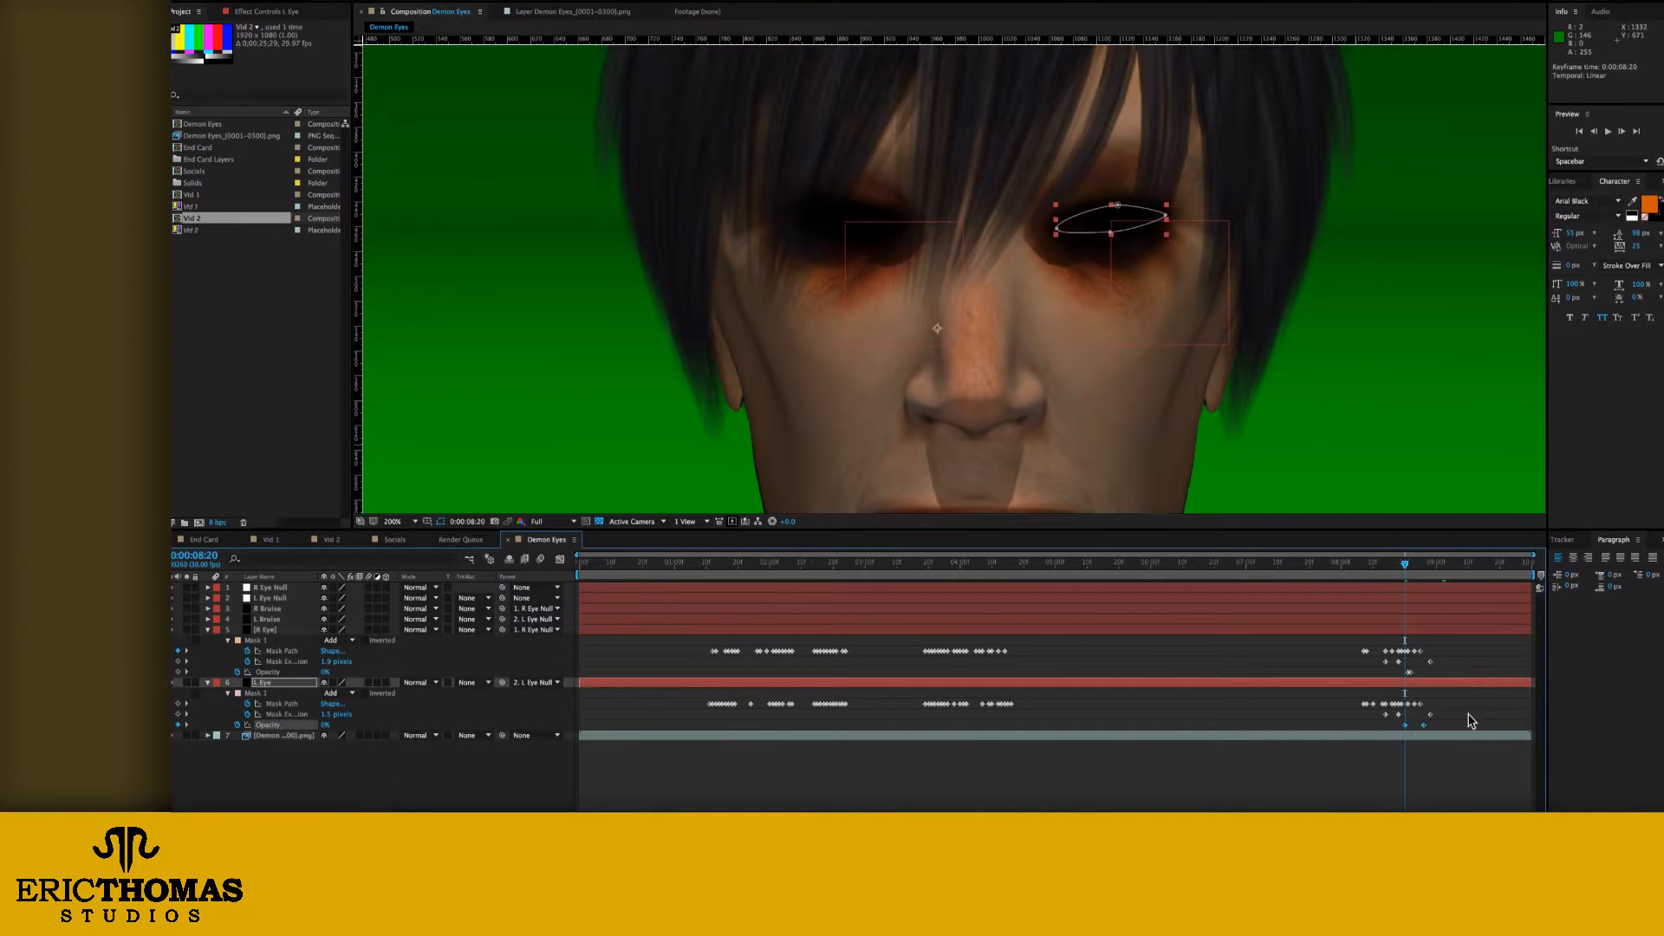
{"action": "left_click", "coordinate": [1469, 720]}
{"action": "left_click_drag", "start_coordinate": [1404, 565], "coordinate": [1412, 565]}
{"action": "left_click_drag", "start_coordinate": [1411, 672], "coordinate": [1414, 672]}
{"action": "left_click_drag", "start_coordinate": [1423, 725], "coordinate": [1415, 725]}
{"action": "left_click_drag", "start_coordinate": [1385, 565], "coordinate": [1429, 568]}
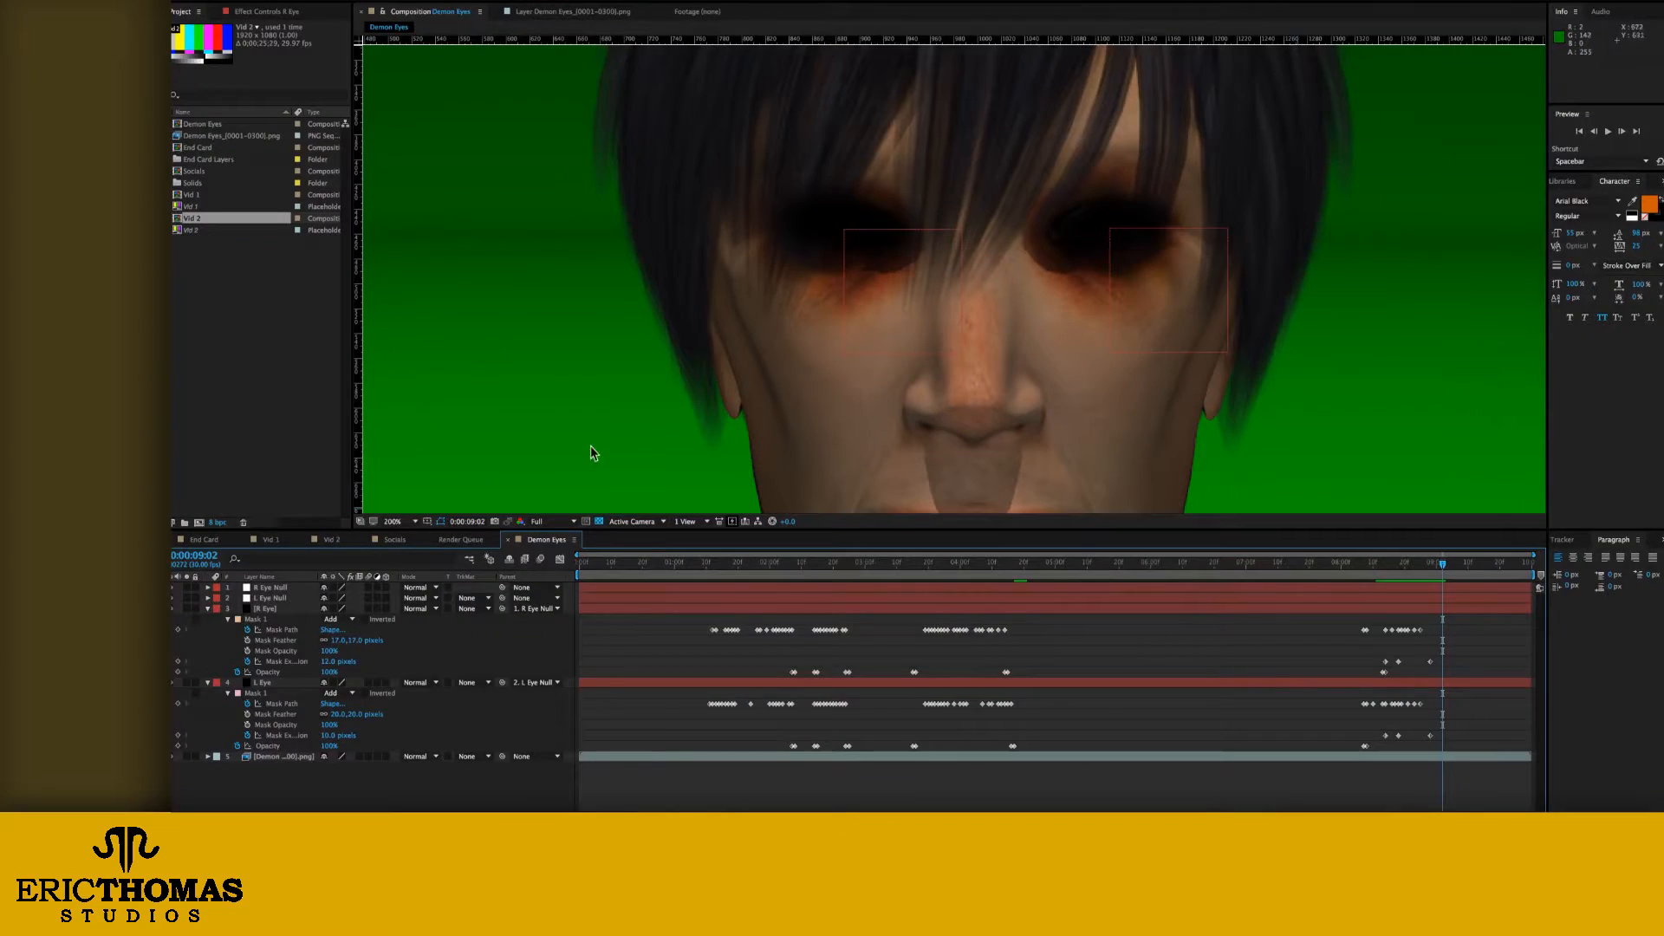
Step: Duplicate the R Eye and L Eye layers
{"action": "left_click", "coordinate": [265, 609]}
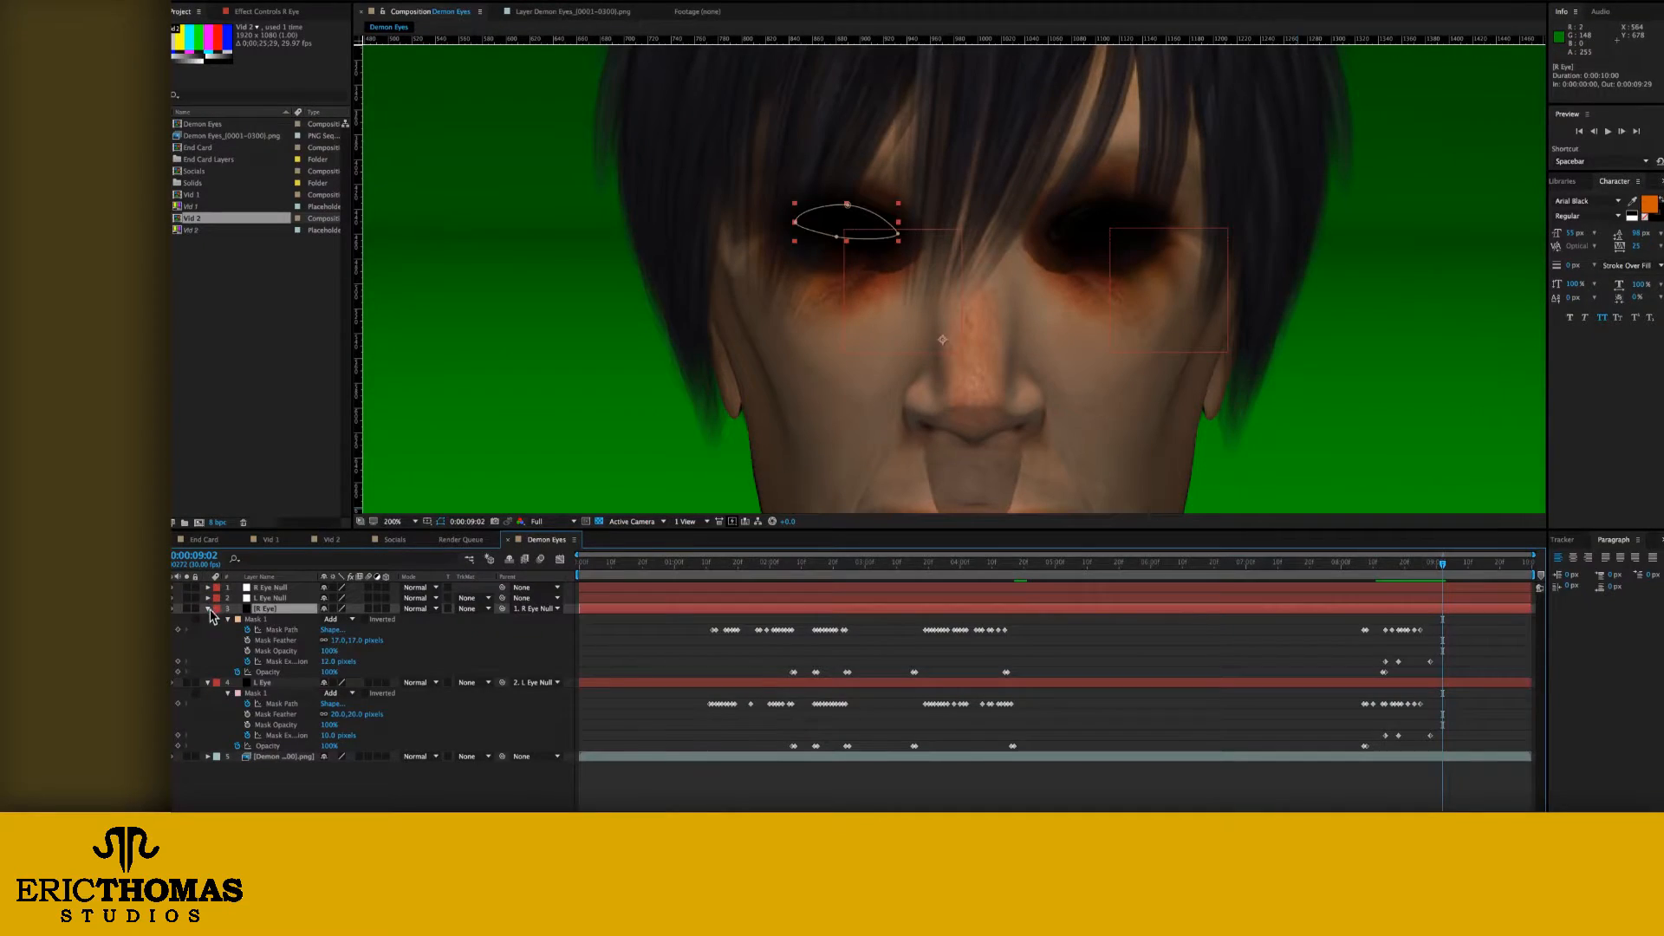
{"action": "left_click", "coordinate": [208, 619]}
{"action": "key", "text": "ctrl+d"}
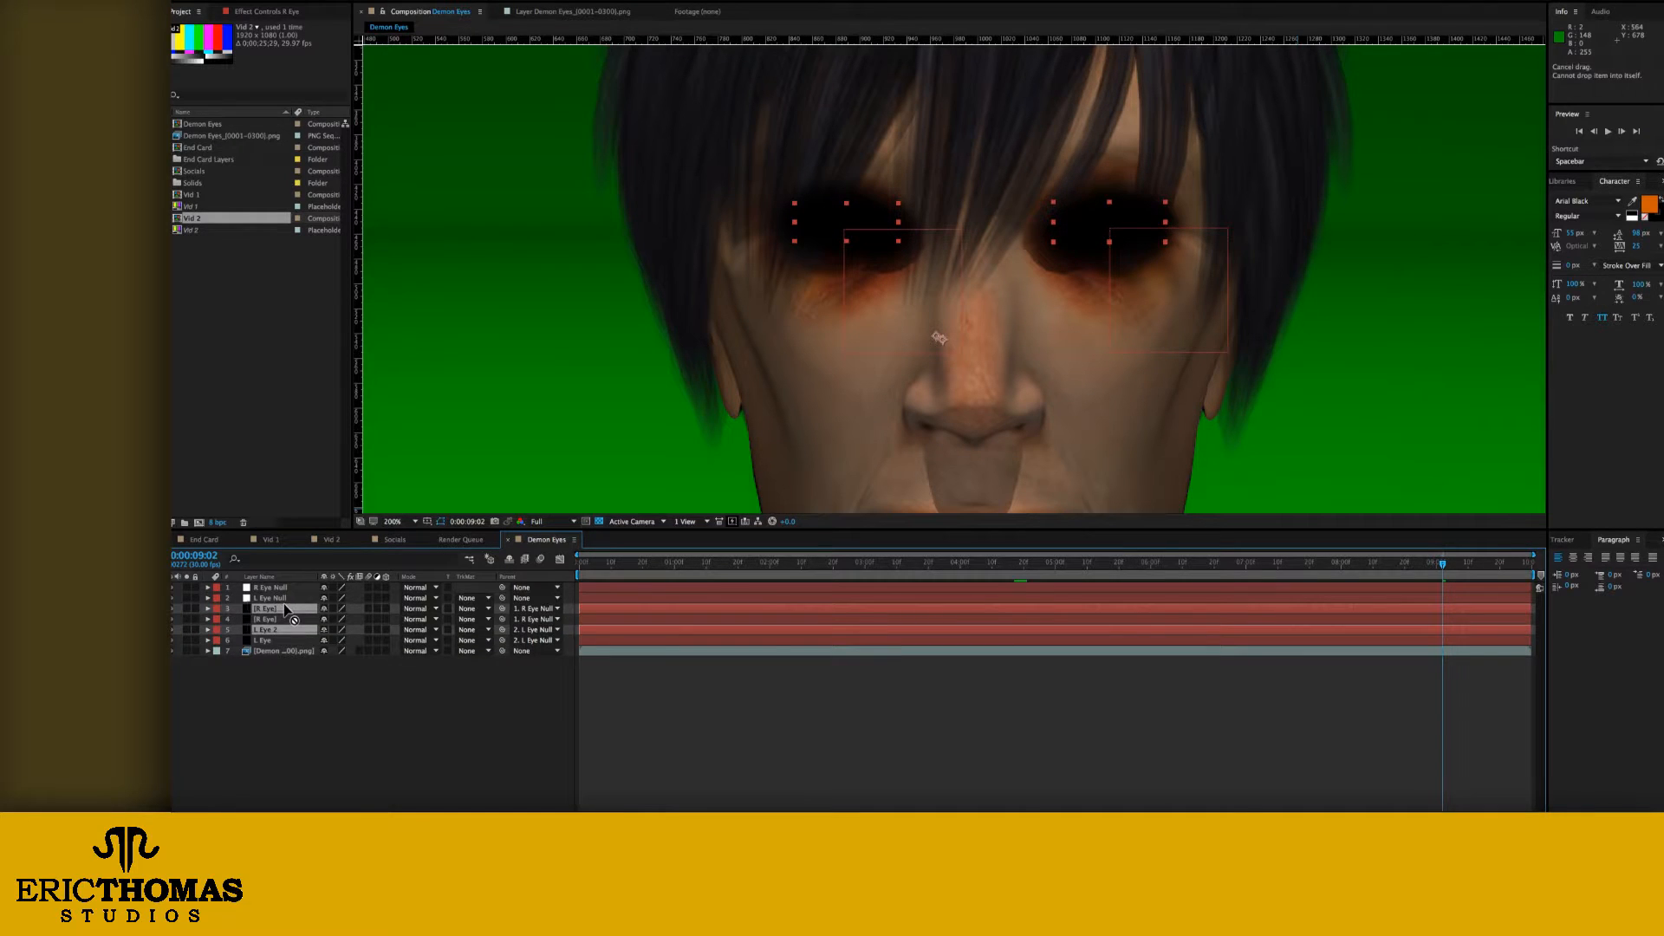
Step: Rename the duplicated eye layers R Bruise and L Bruise and stack them both above the original eye layers
{"action": "left_click", "coordinate": [282, 609]}
{"action": "key", "text": "Return"}
{"action": "type", "text": "R Bruise"}
{"action": "key", "text": "Return"}
{"action": "key", "text": "ctrl+Down"}
{"action": "key", "text": "Return"}
{"action": "type", "text": "L Bruise"}
{"action": "key", "text": "Return"}
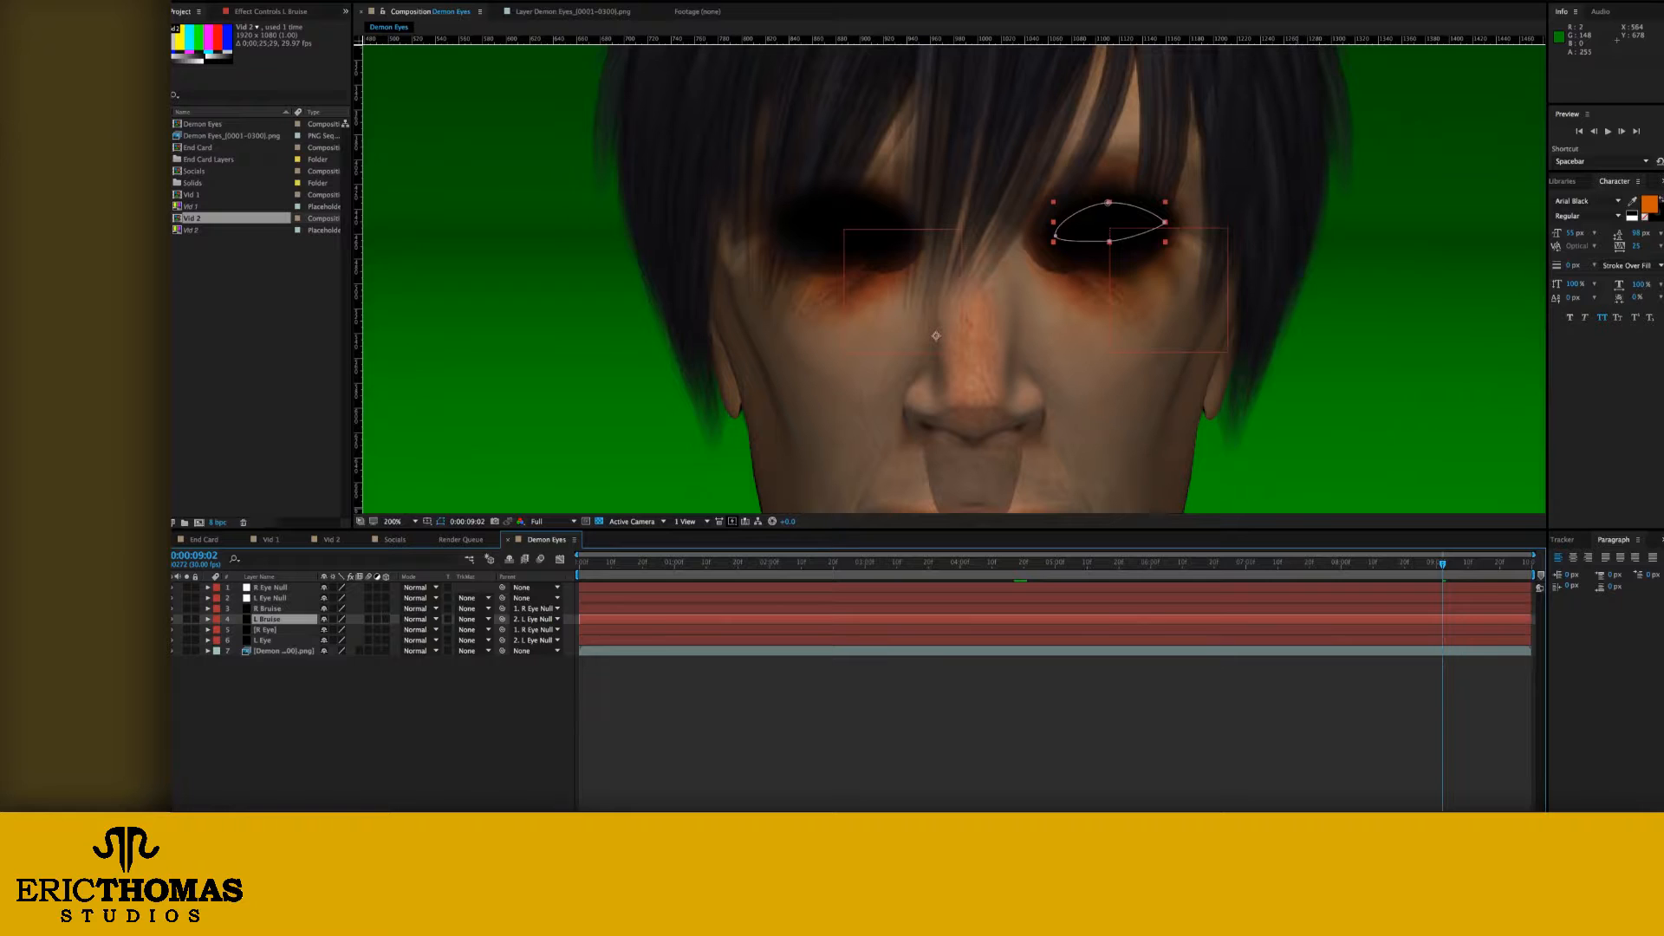
Step: Remove the mask expansion and opacity keyframes from the R Bruise and L Bruise layers
{"action": "key", "text": "m"}
{"action": "left_click", "coordinate": [268, 608]}
{"action": "key", "text": "m"}
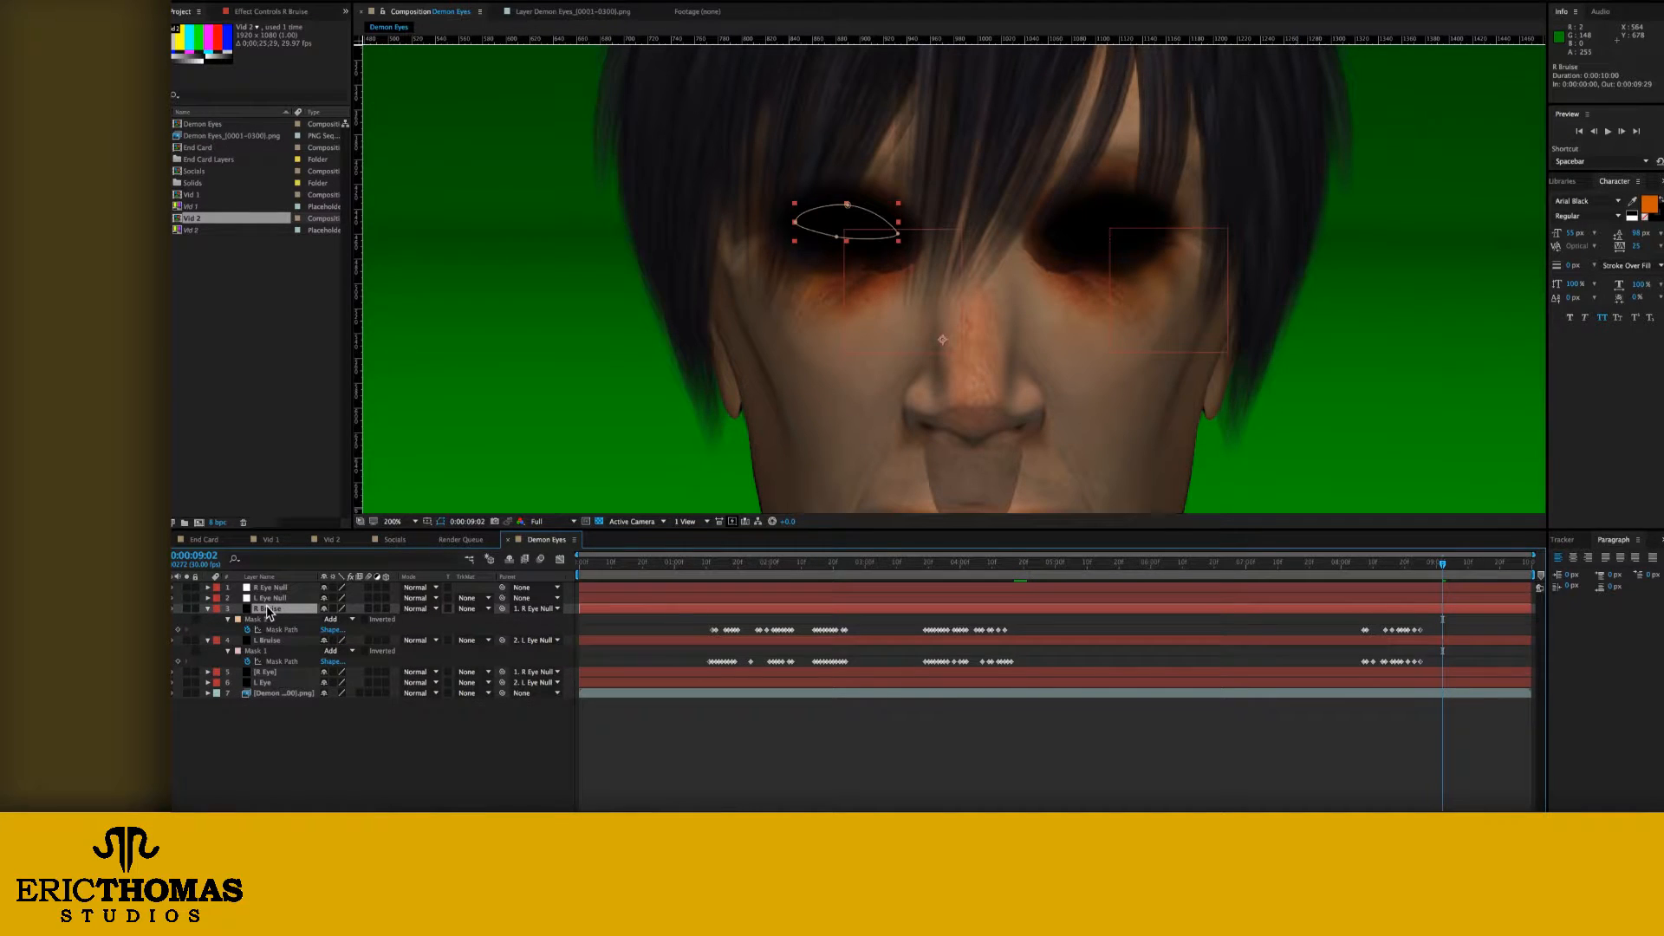
{"action": "key", "text": "u"}
{"action": "key", "text": "u"}
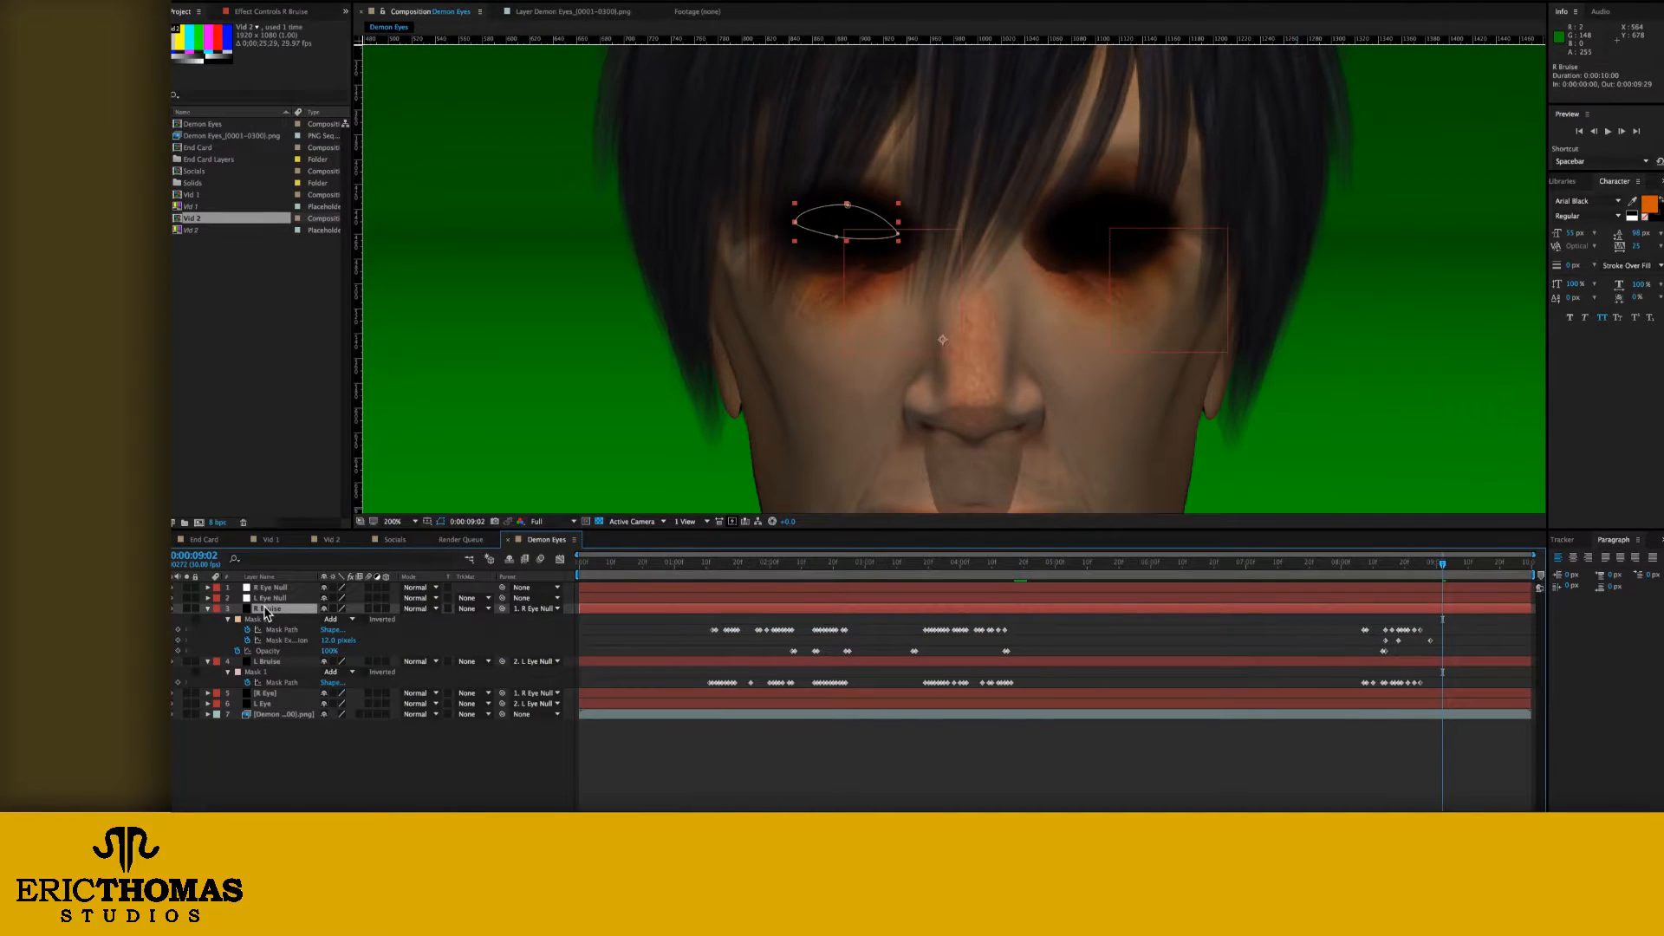
{"action": "left_click", "coordinate": [273, 661]}
{"action": "key", "text": "u"}
{"action": "key", "text": "u"}
{"action": "left_click", "coordinate": [252, 641]}
{"action": "left_click", "coordinate": [253, 693]}
{"action": "left_click", "coordinate": [238, 650]}
{"action": "left_click", "coordinate": [237, 704]}
{"action": "left_click", "coordinate": [264, 764]}
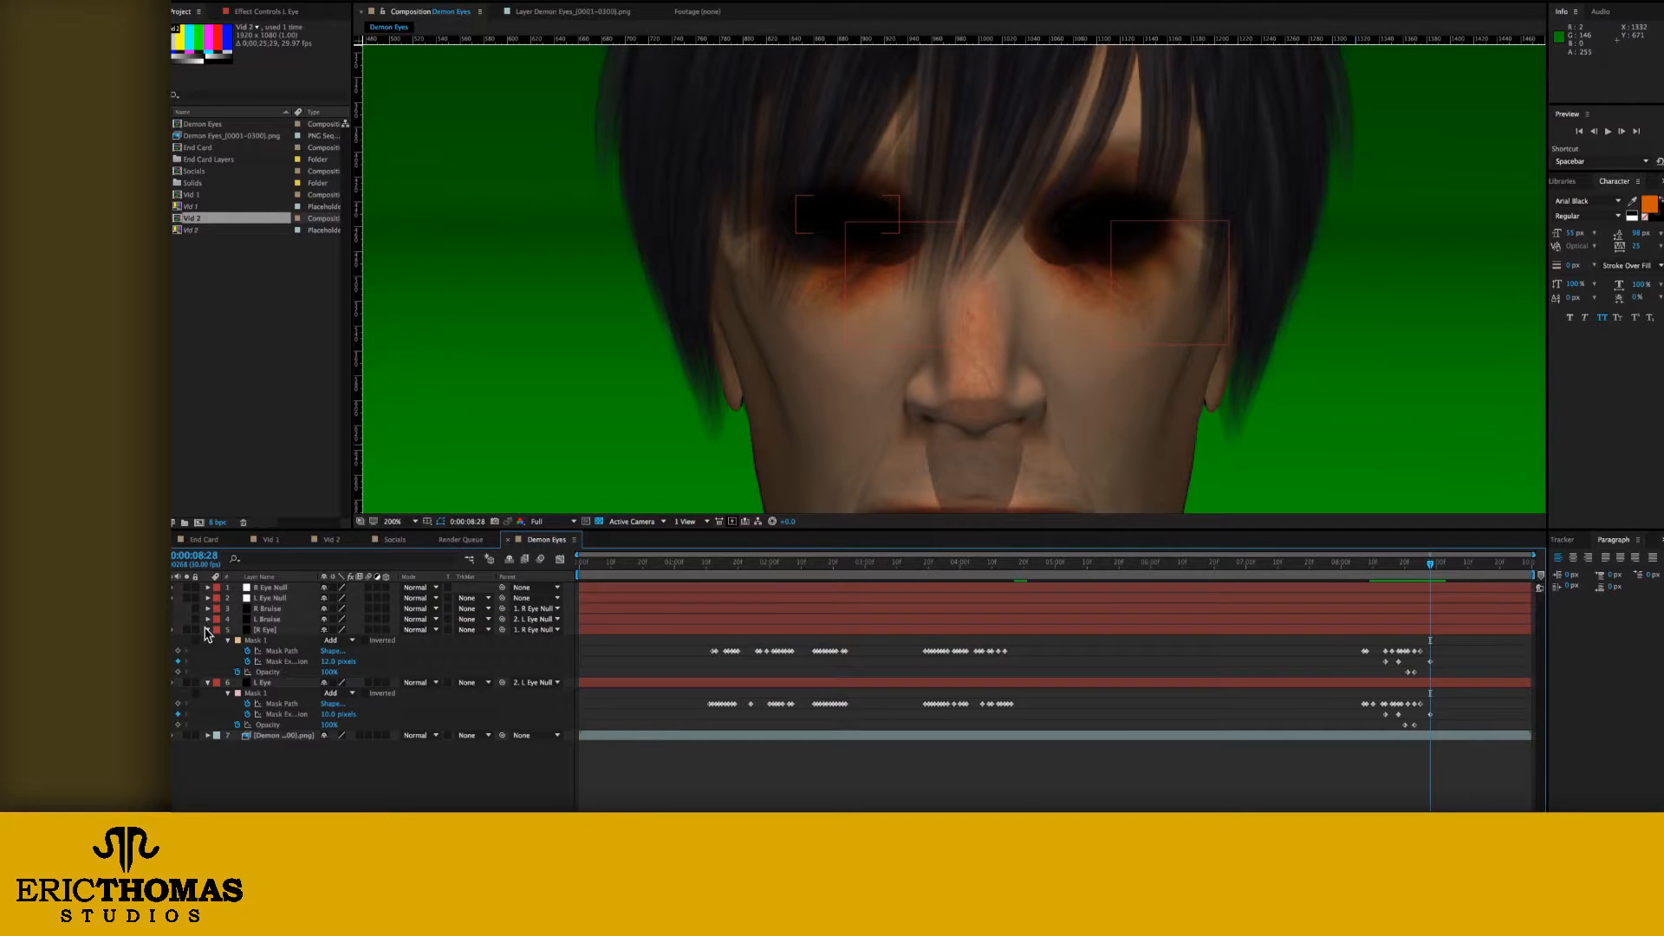
Step: Collapse the R Eye and L Eye layers and reveal the mask paths of both bruise layers
{"action": "left_click", "coordinate": [207, 629]}
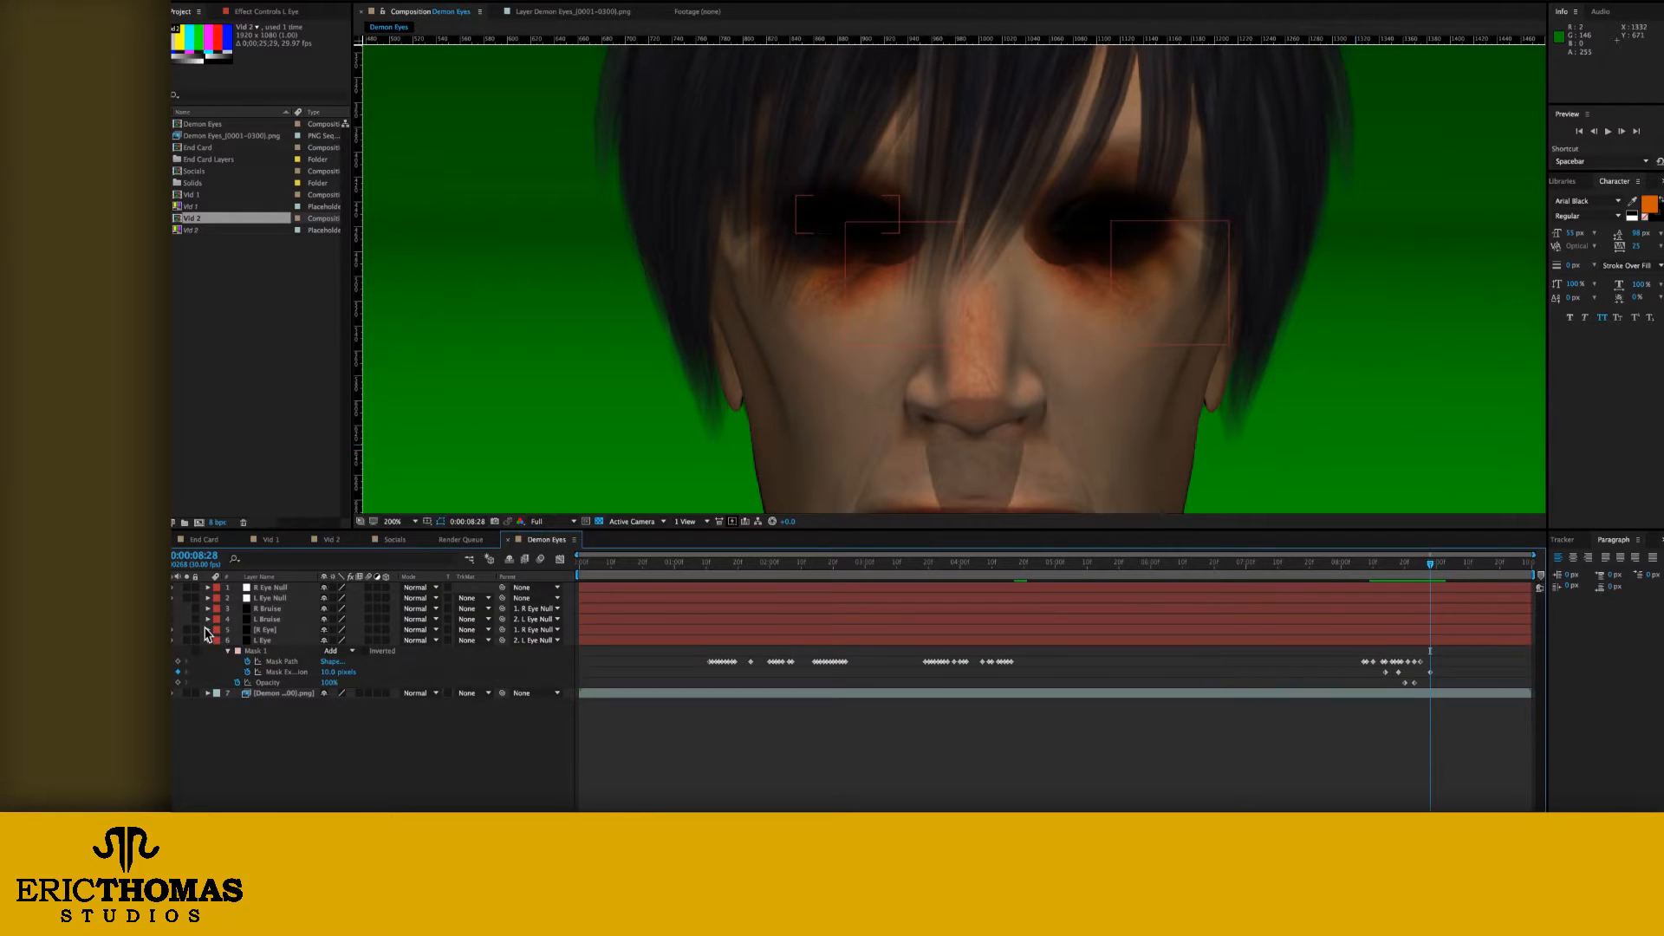
{"action": "left_click", "coordinate": [207, 640]}
{"action": "left_click", "coordinate": [267, 619]}
{"action": "left_click", "coordinate": [267, 609], "text": "shift"}
{"action": "key", "text": "u"}
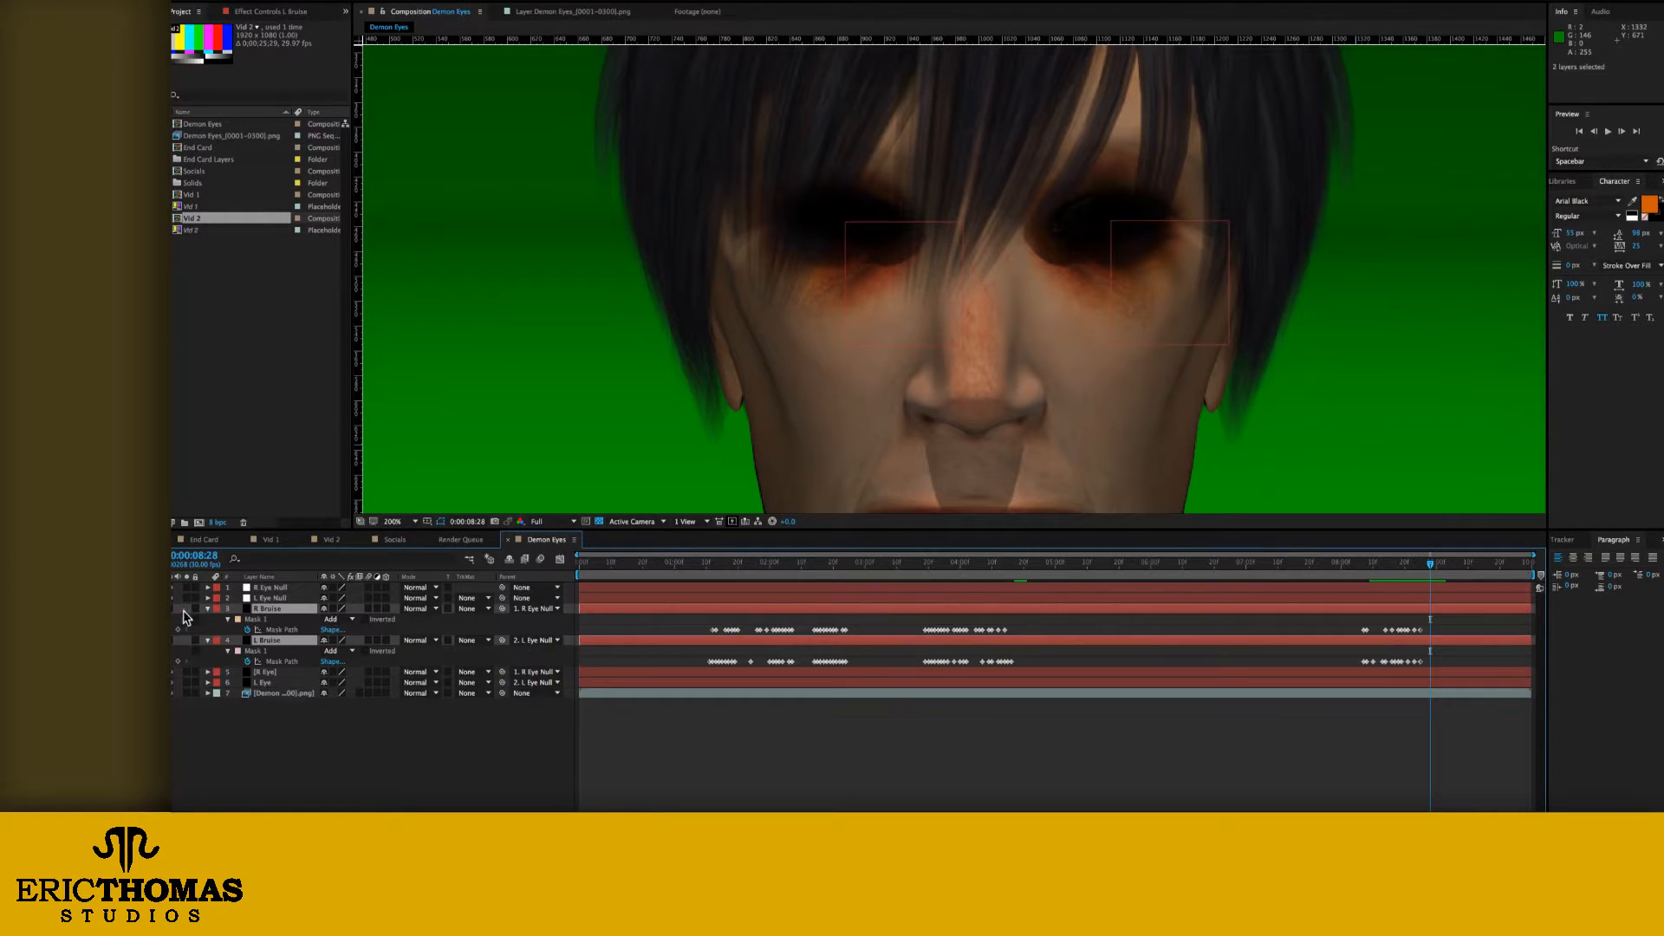
Step: Change the R Bruise layer's solid colour to dark blue 1A226D, creating a new solid for it
{"action": "left_click", "coordinate": [280, 608]}
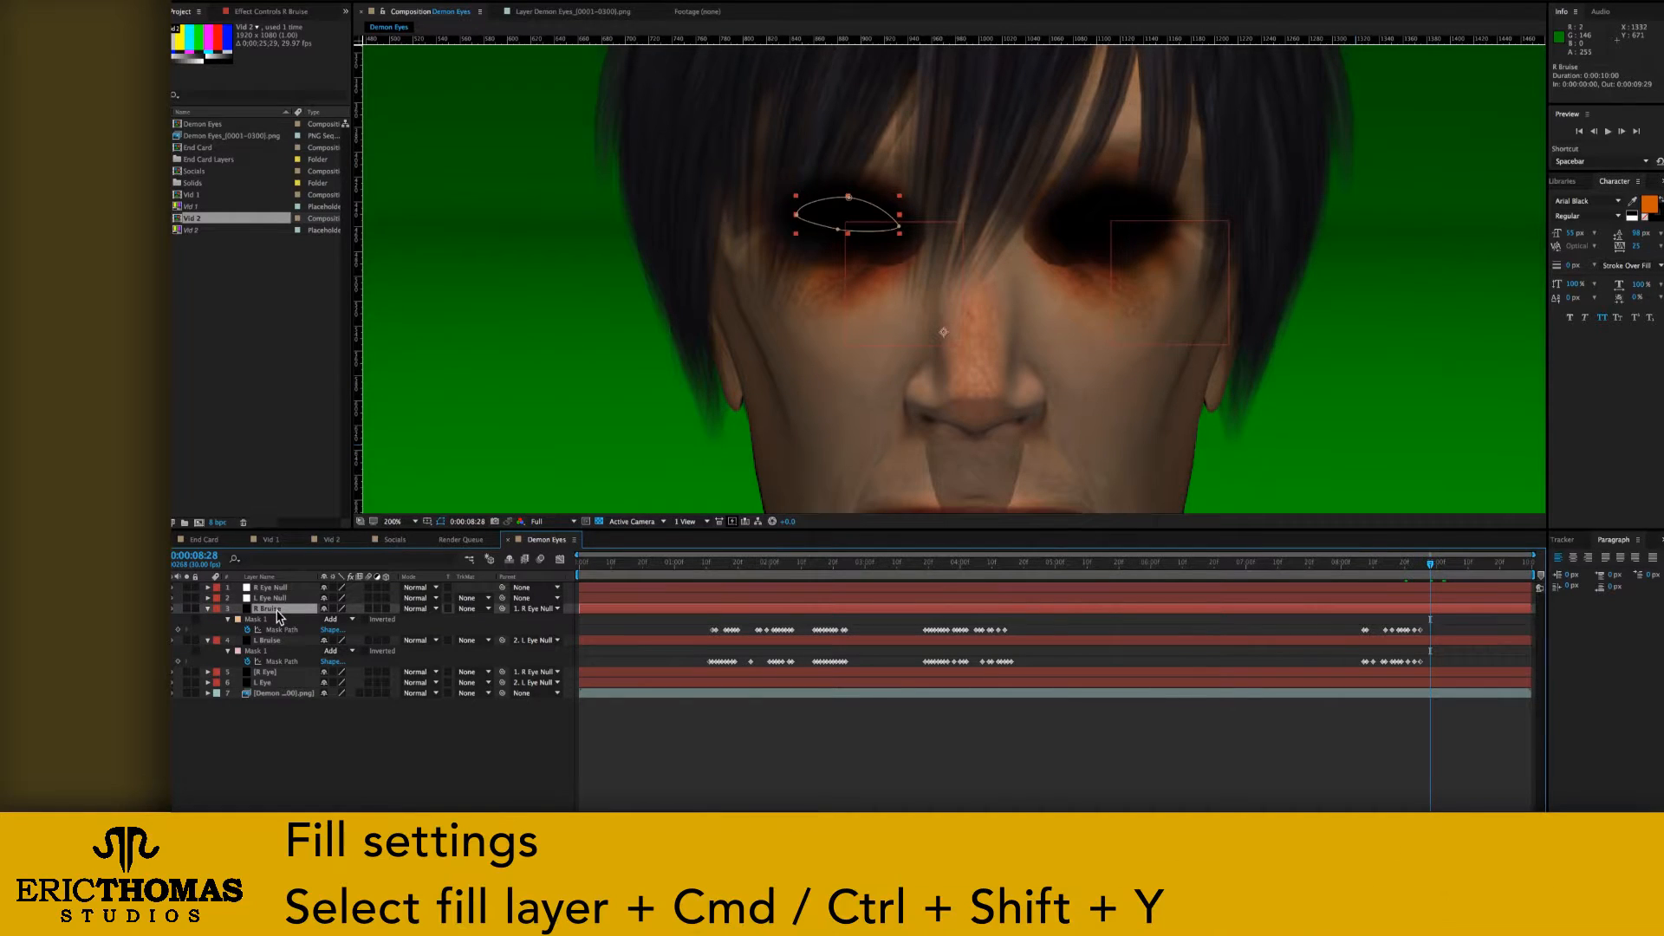
{"action": "key", "text": "ctrl+shift+y"}
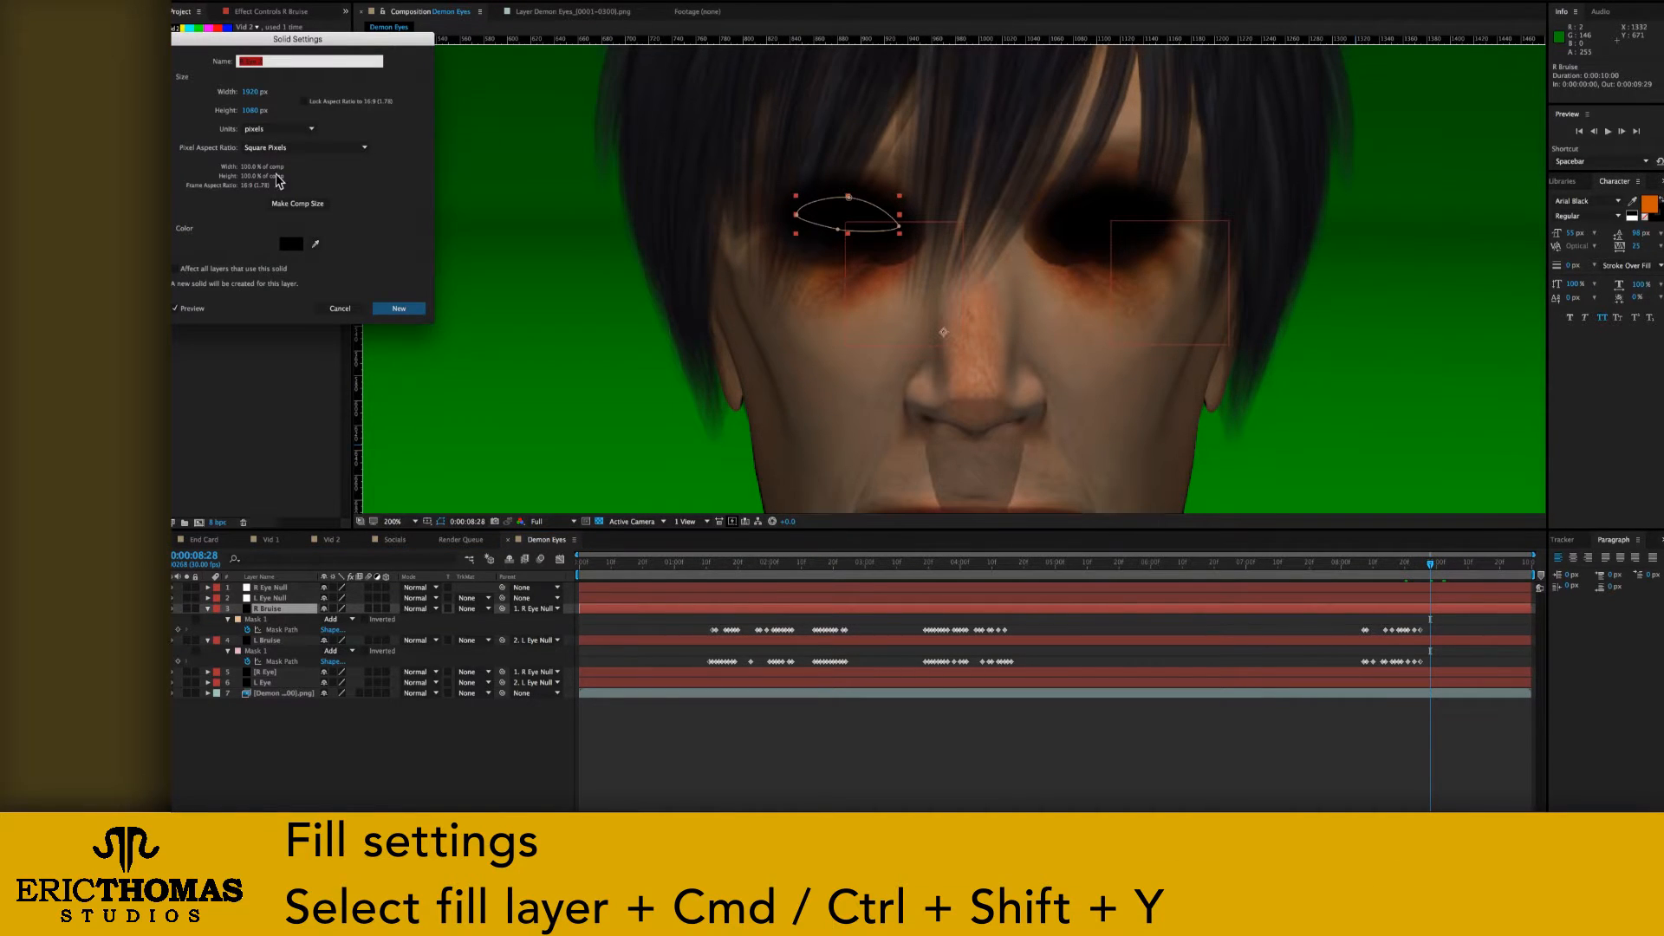
{"action": "left_click", "coordinate": [290, 244]}
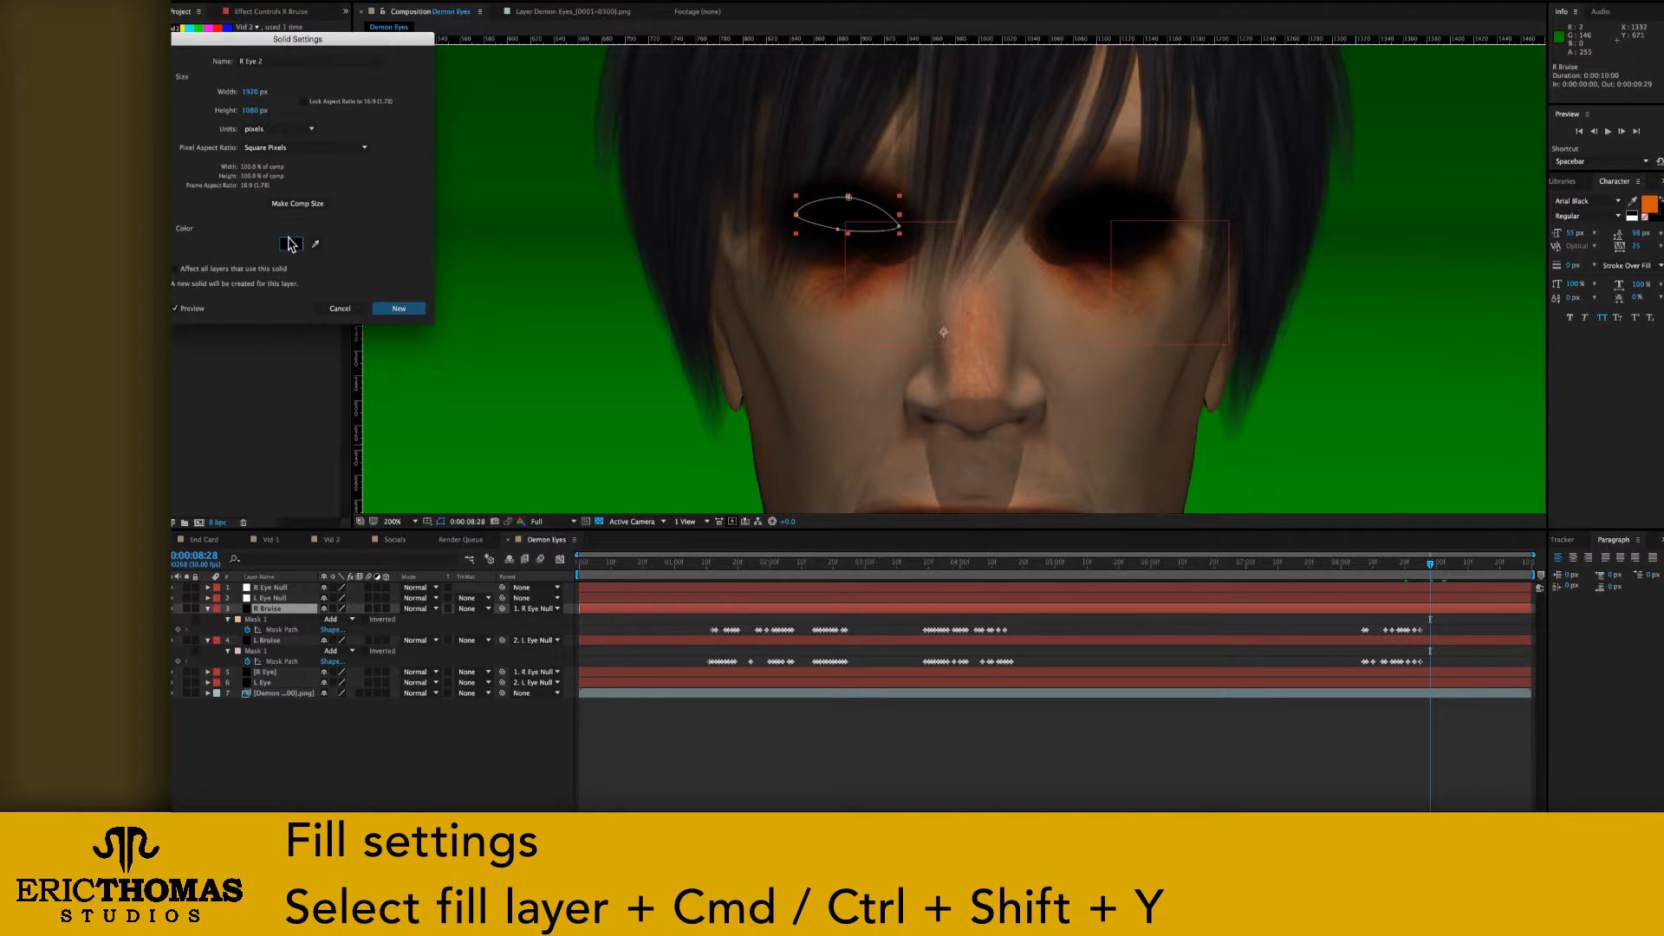
{"action": "left_click", "coordinate": [291, 243]}
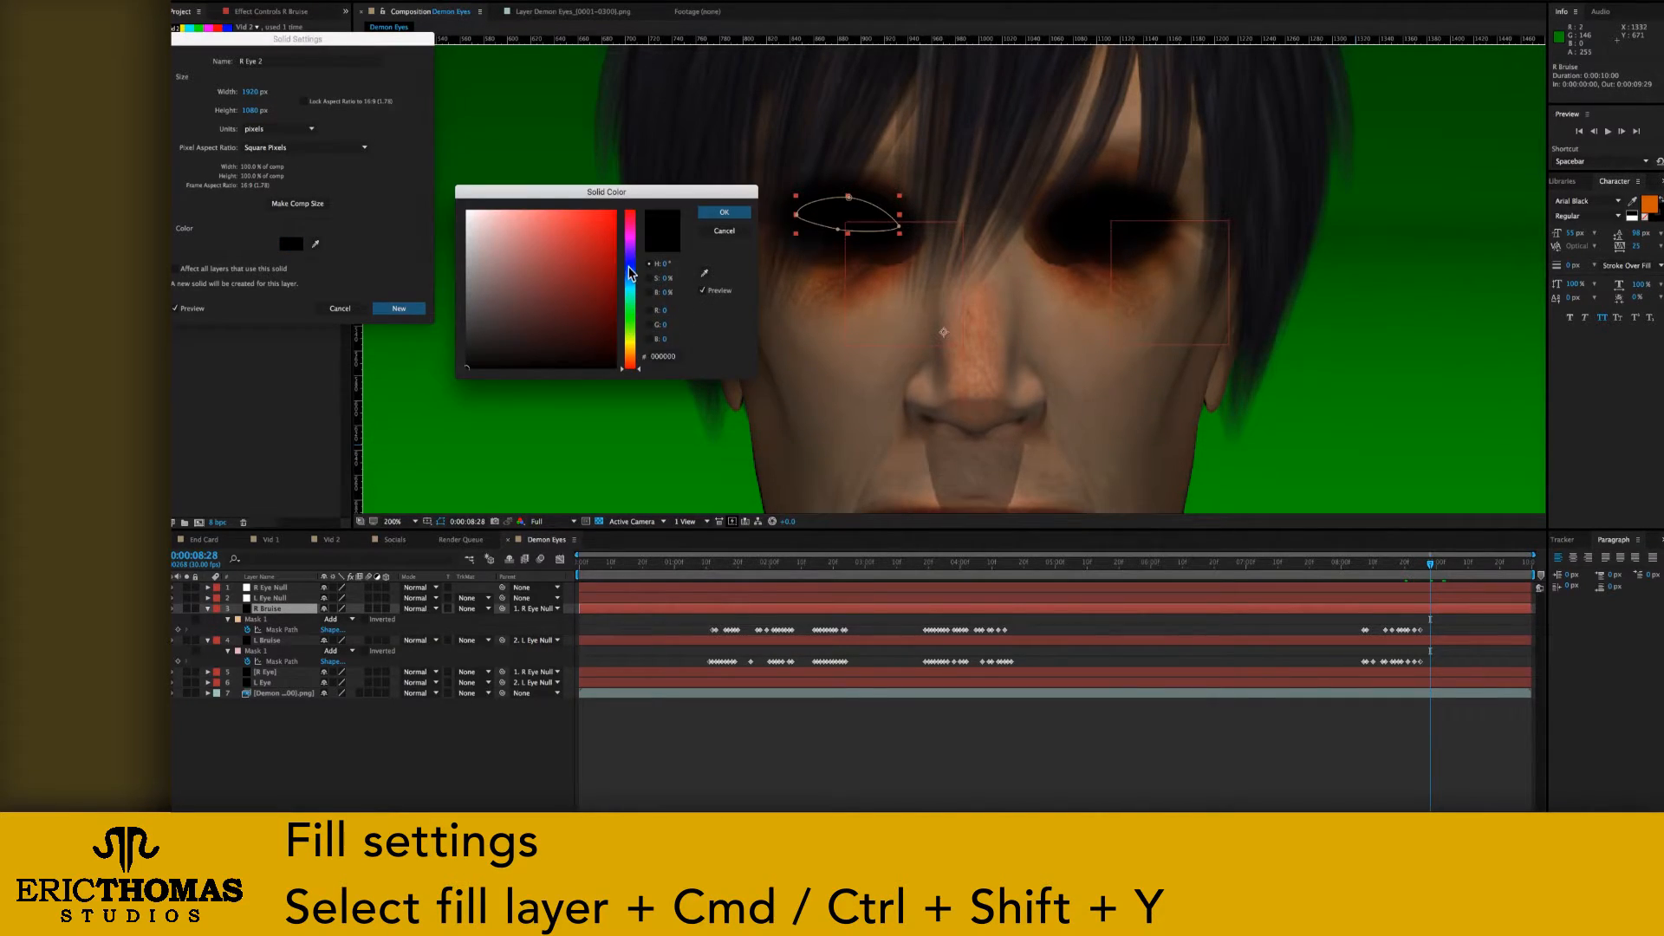
{"action": "left_click", "coordinate": [630, 265]}
{"action": "left_click", "coordinate": [583, 292]}
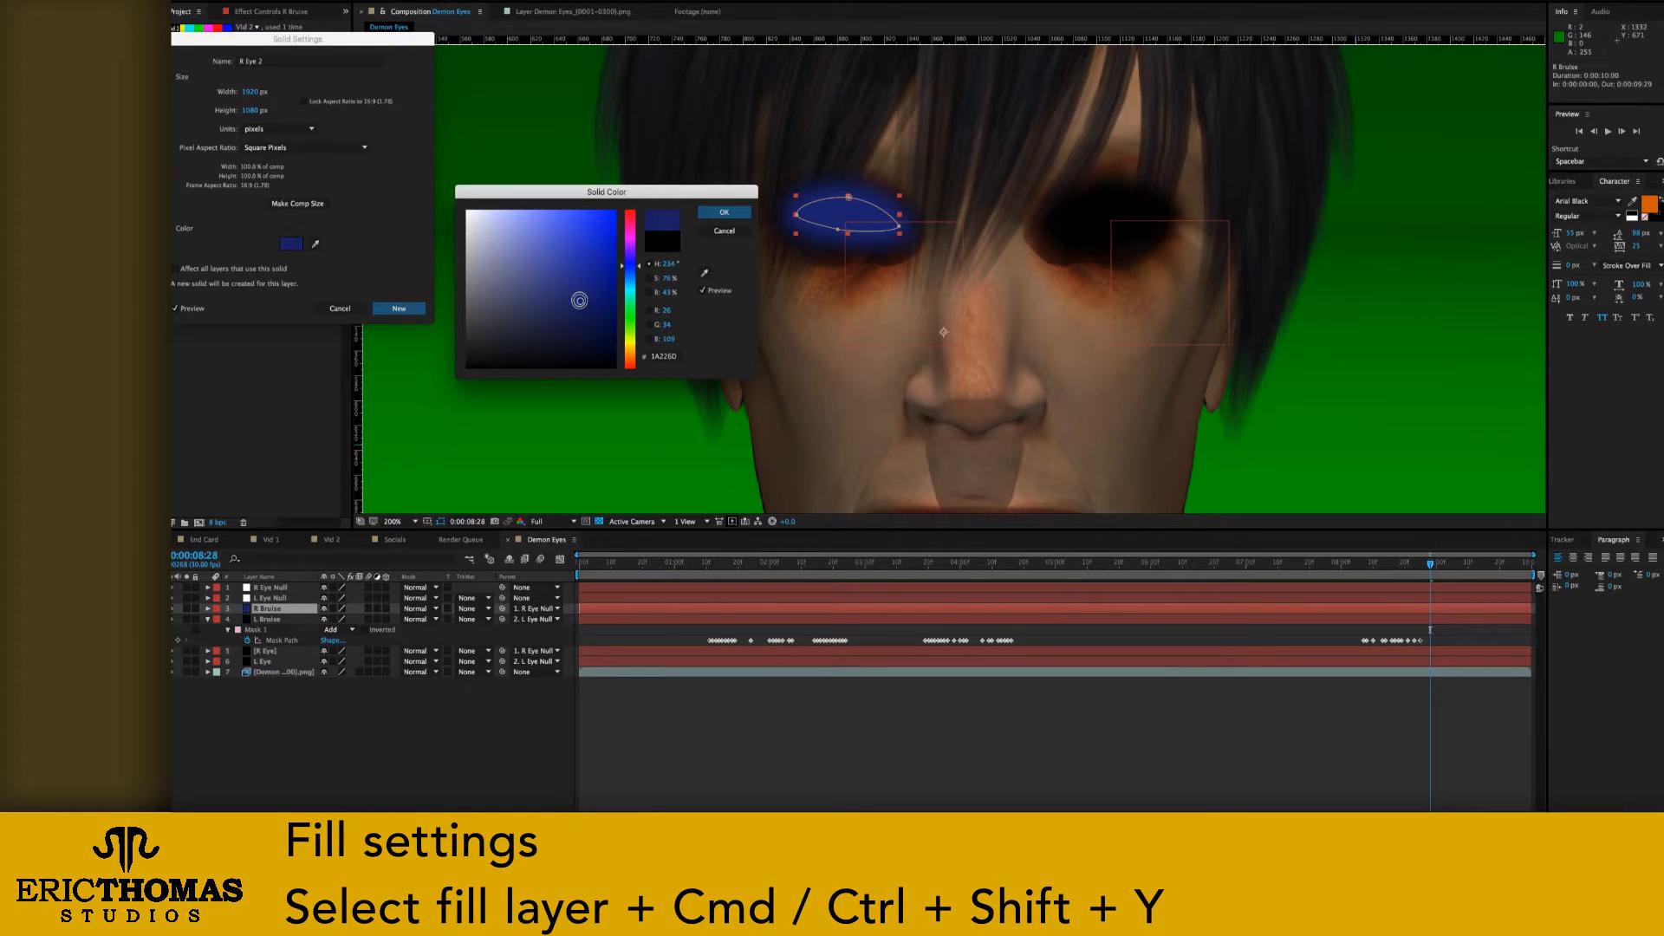
{"action": "left_click", "coordinate": [661, 356]}
{"action": "left_click", "coordinate": [723, 212]}
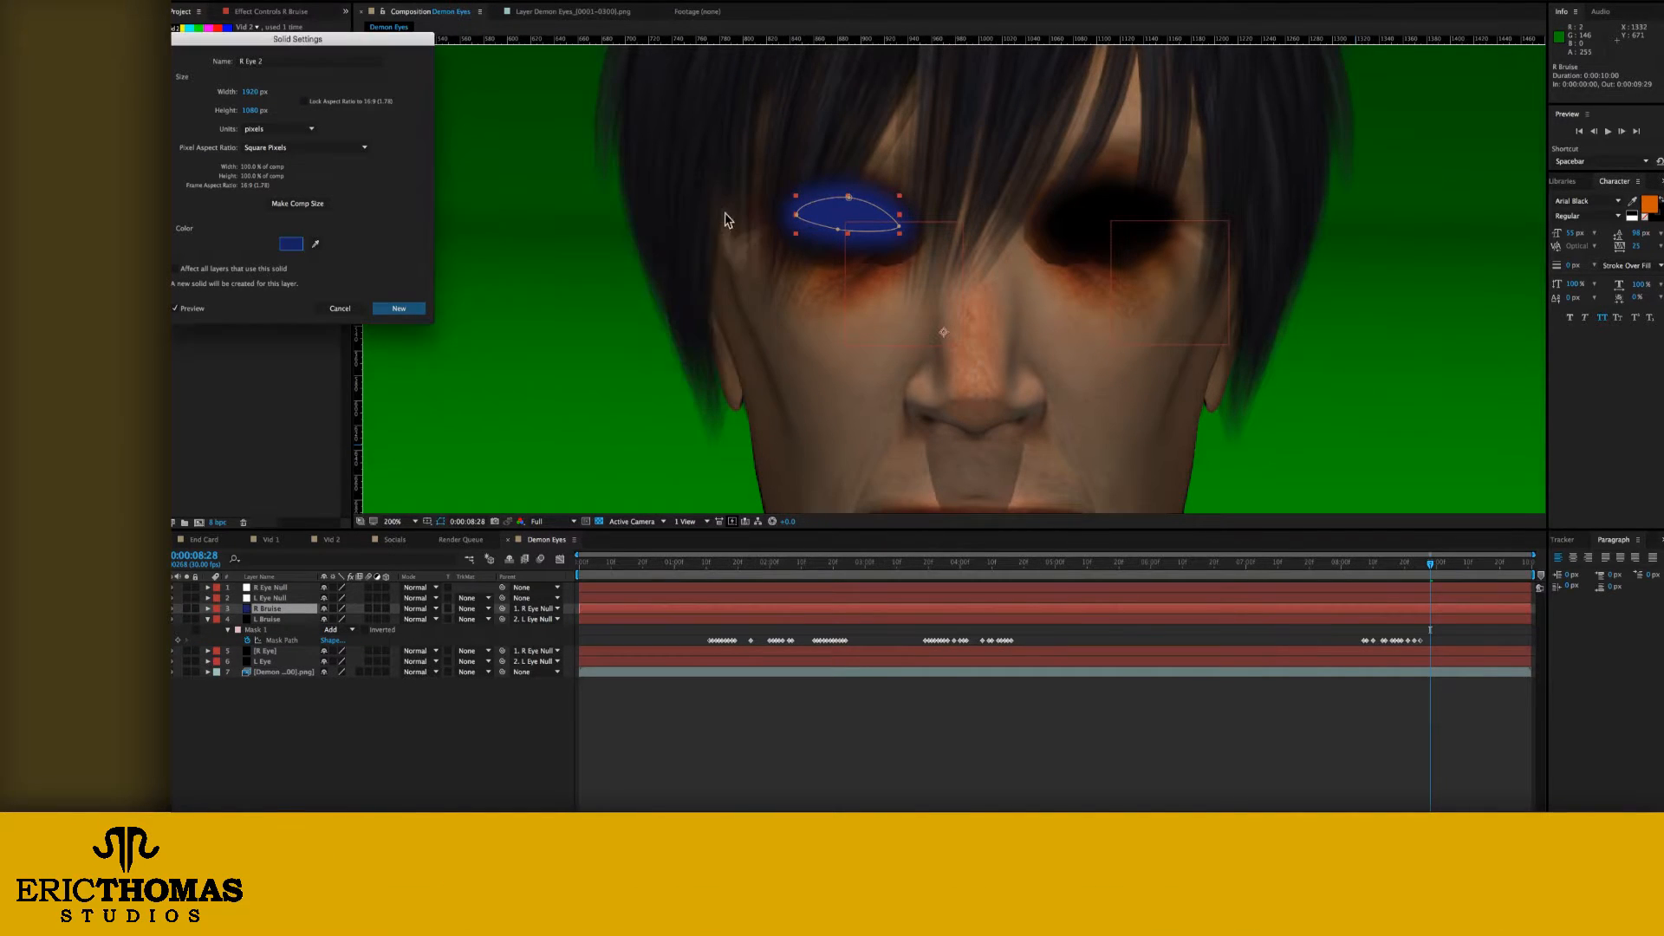
{"action": "left_click", "coordinate": [398, 309]}
Step: Apply the same dark blue 1A226D to the L Bruise layer as a new solid
{"action": "left_click", "coordinate": [284, 620]}
{"action": "key", "text": "ctrl+shift+y"}
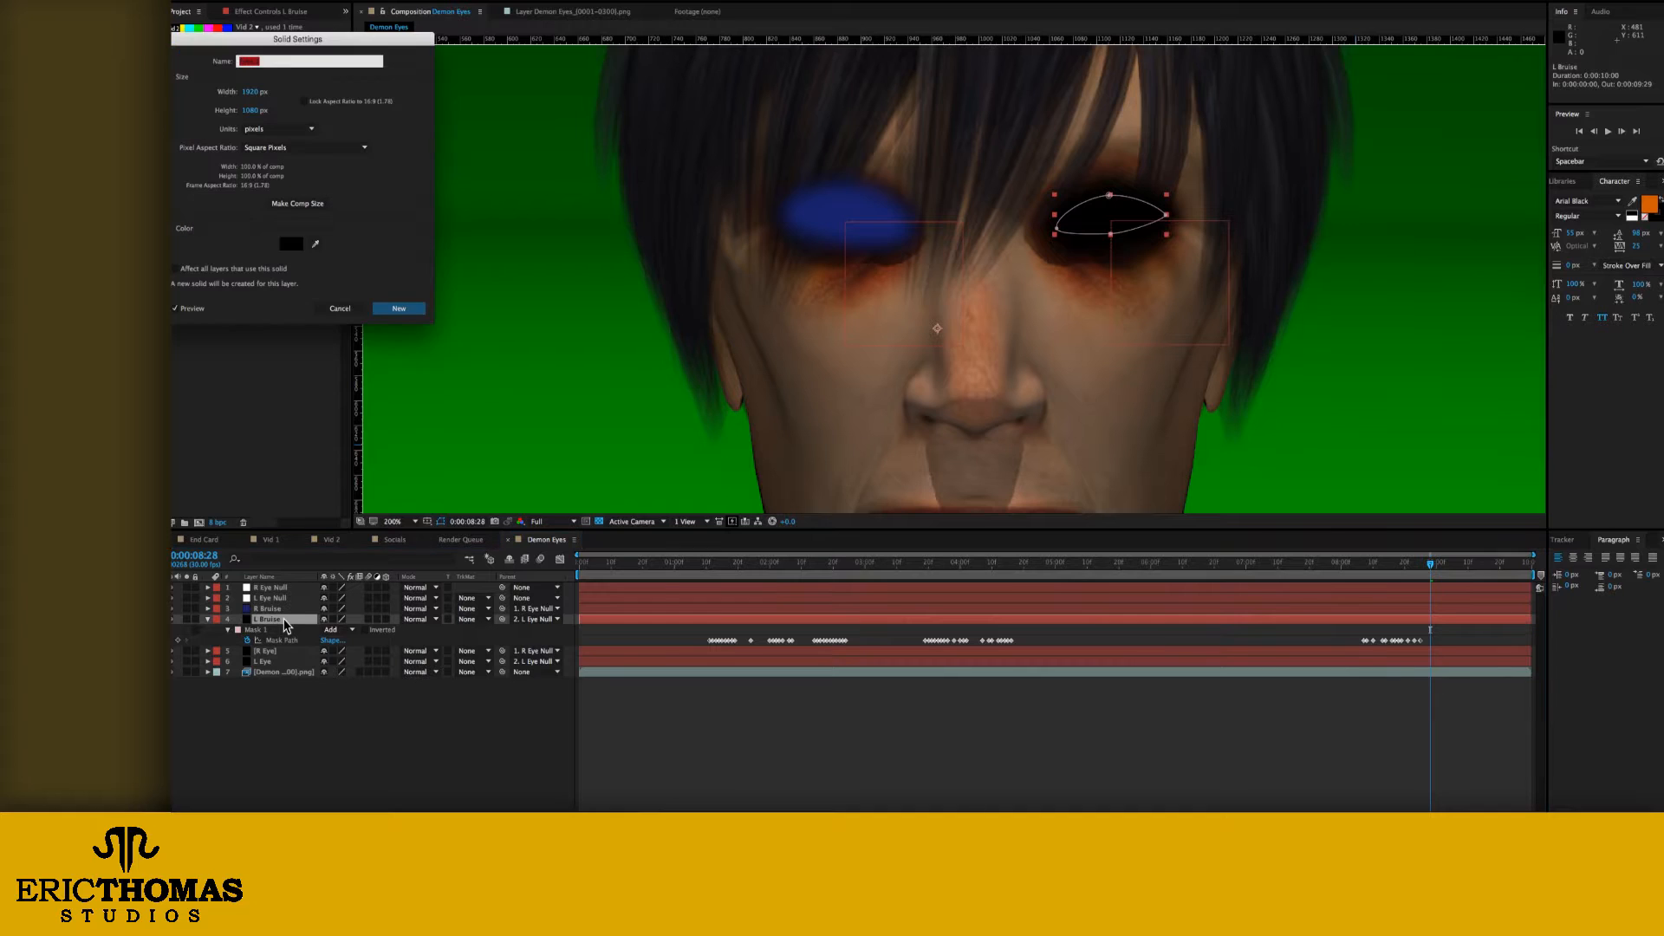
{"action": "left_click", "coordinate": [291, 245]}
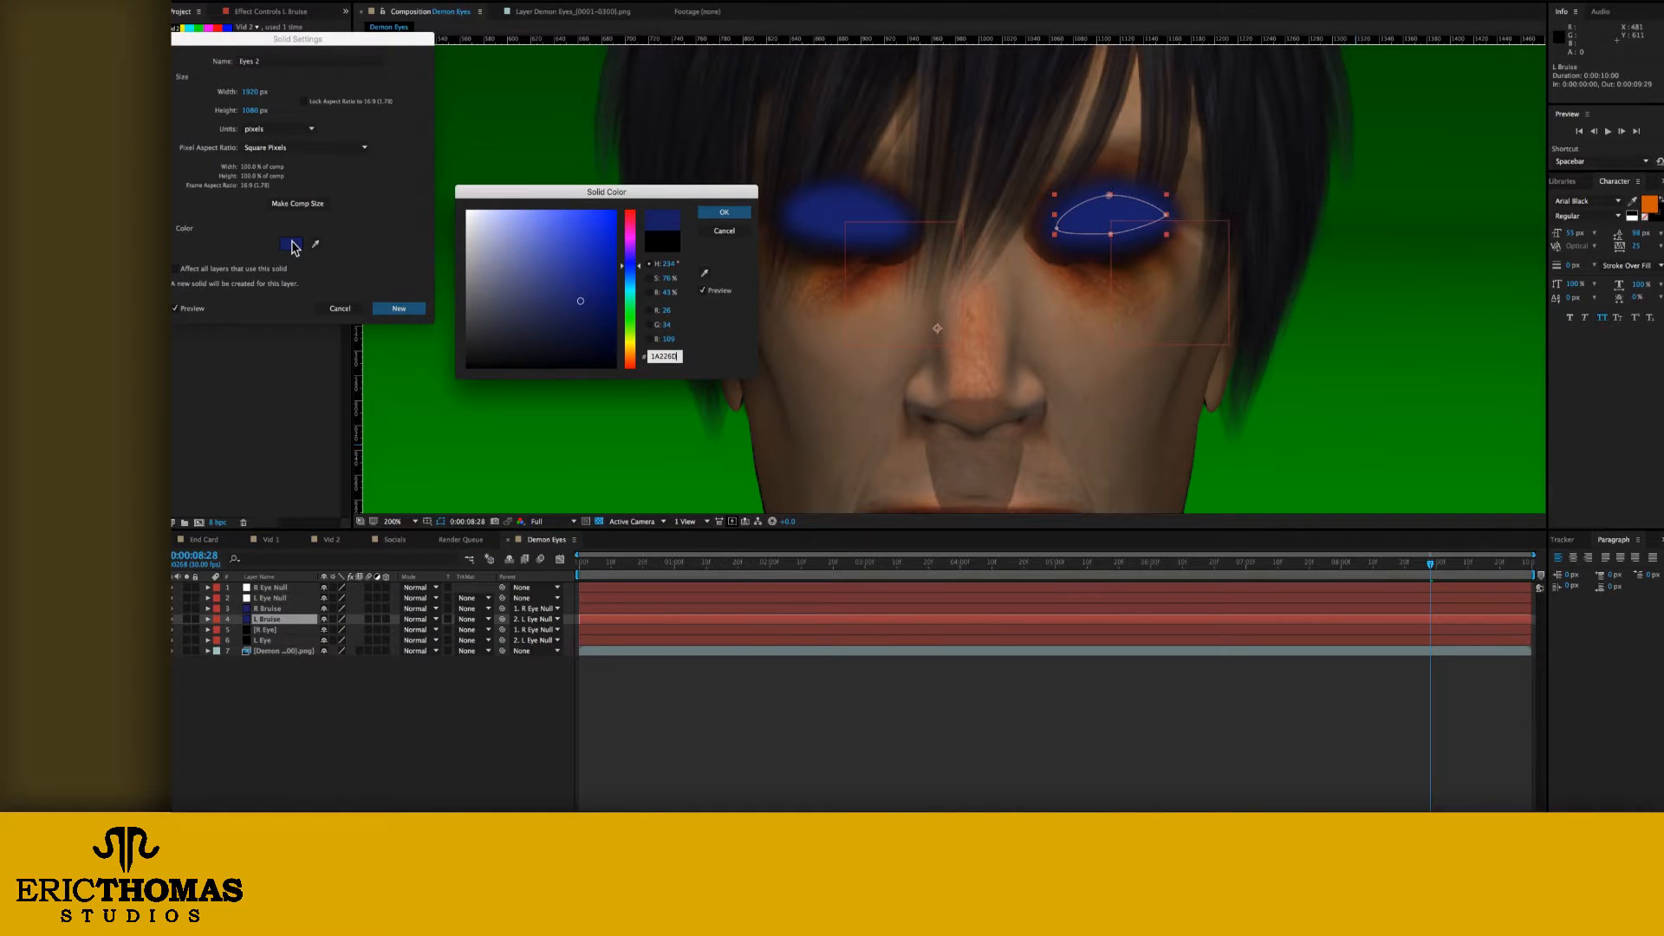
{"action": "key", "text": "Return"}
{"action": "key", "text": "Return"}
Step: Reveal the masks of both bruise layers and invert Mask 1 on R Bruise and L Bruise
{"action": "key", "text": "m"}
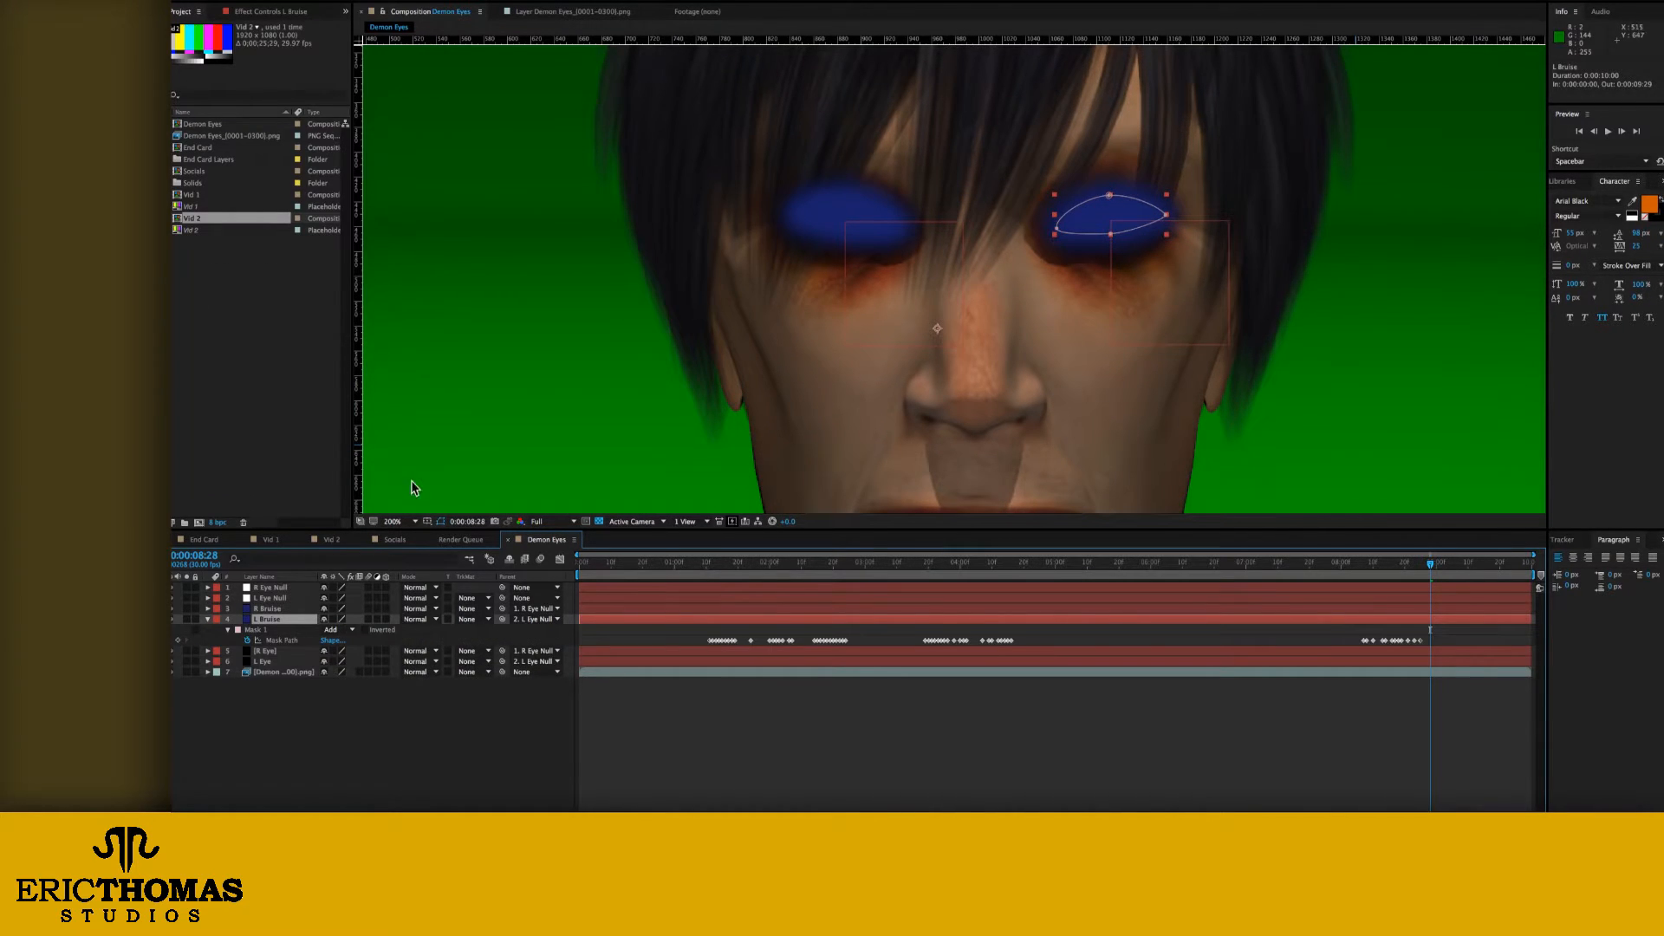
{"action": "left_click", "coordinate": [275, 610]}
{"action": "key", "text": "m"}
{"action": "left_click", "coordinate": [371, 737]}
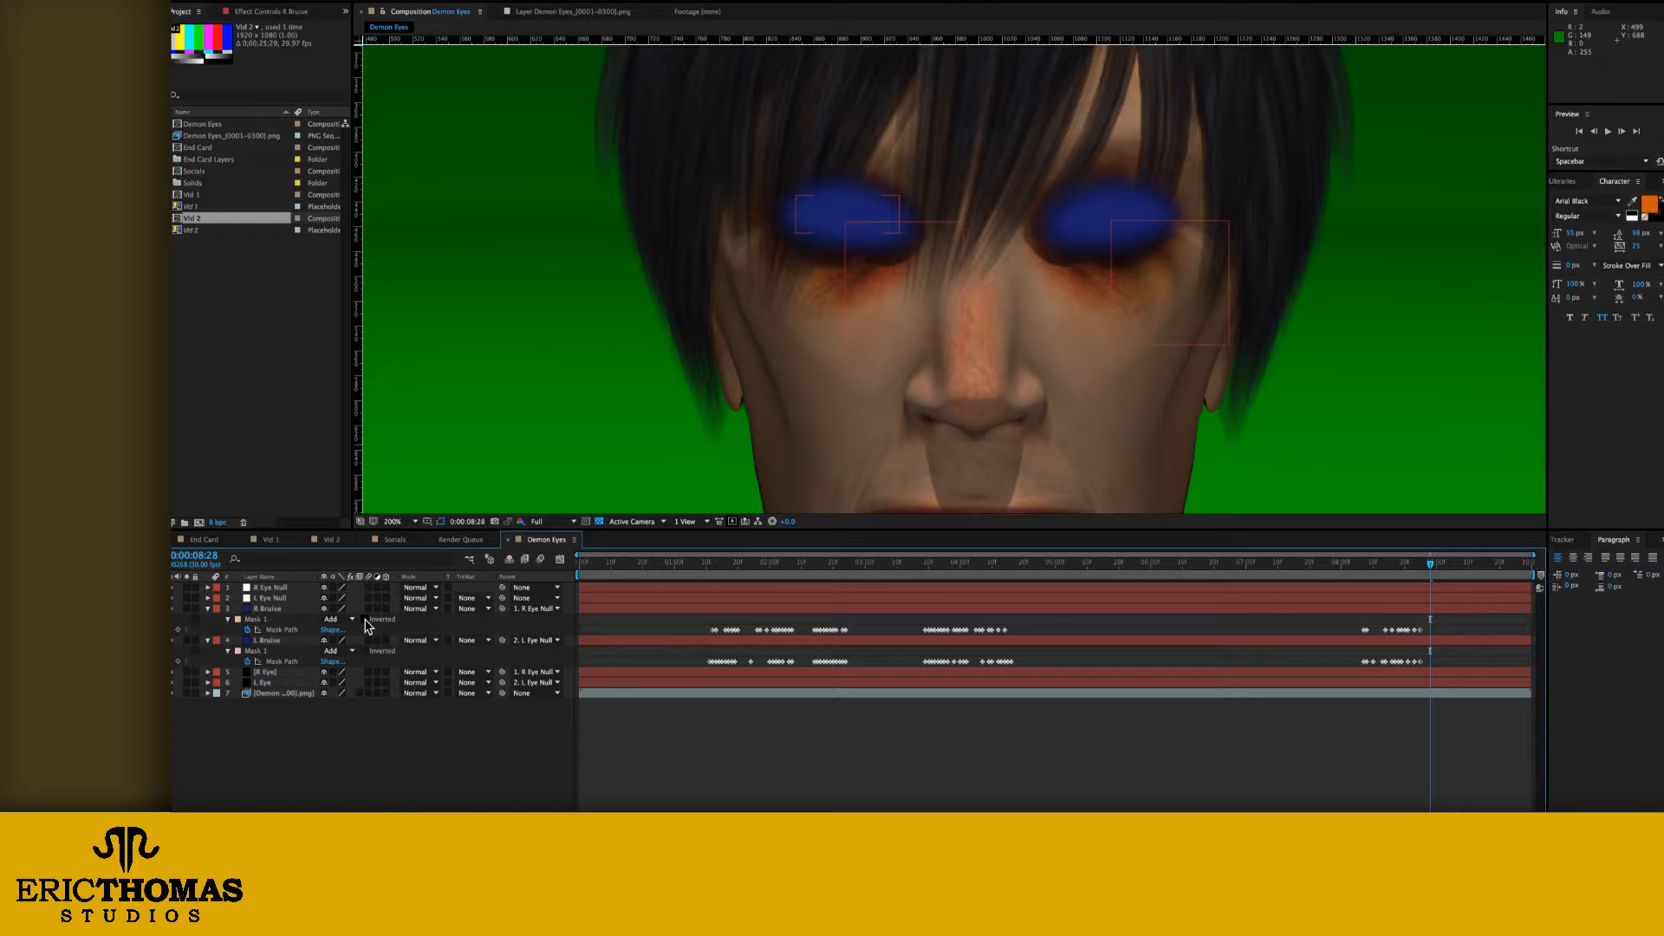
{"action": "left_click", "coordinate": [364, 651]}
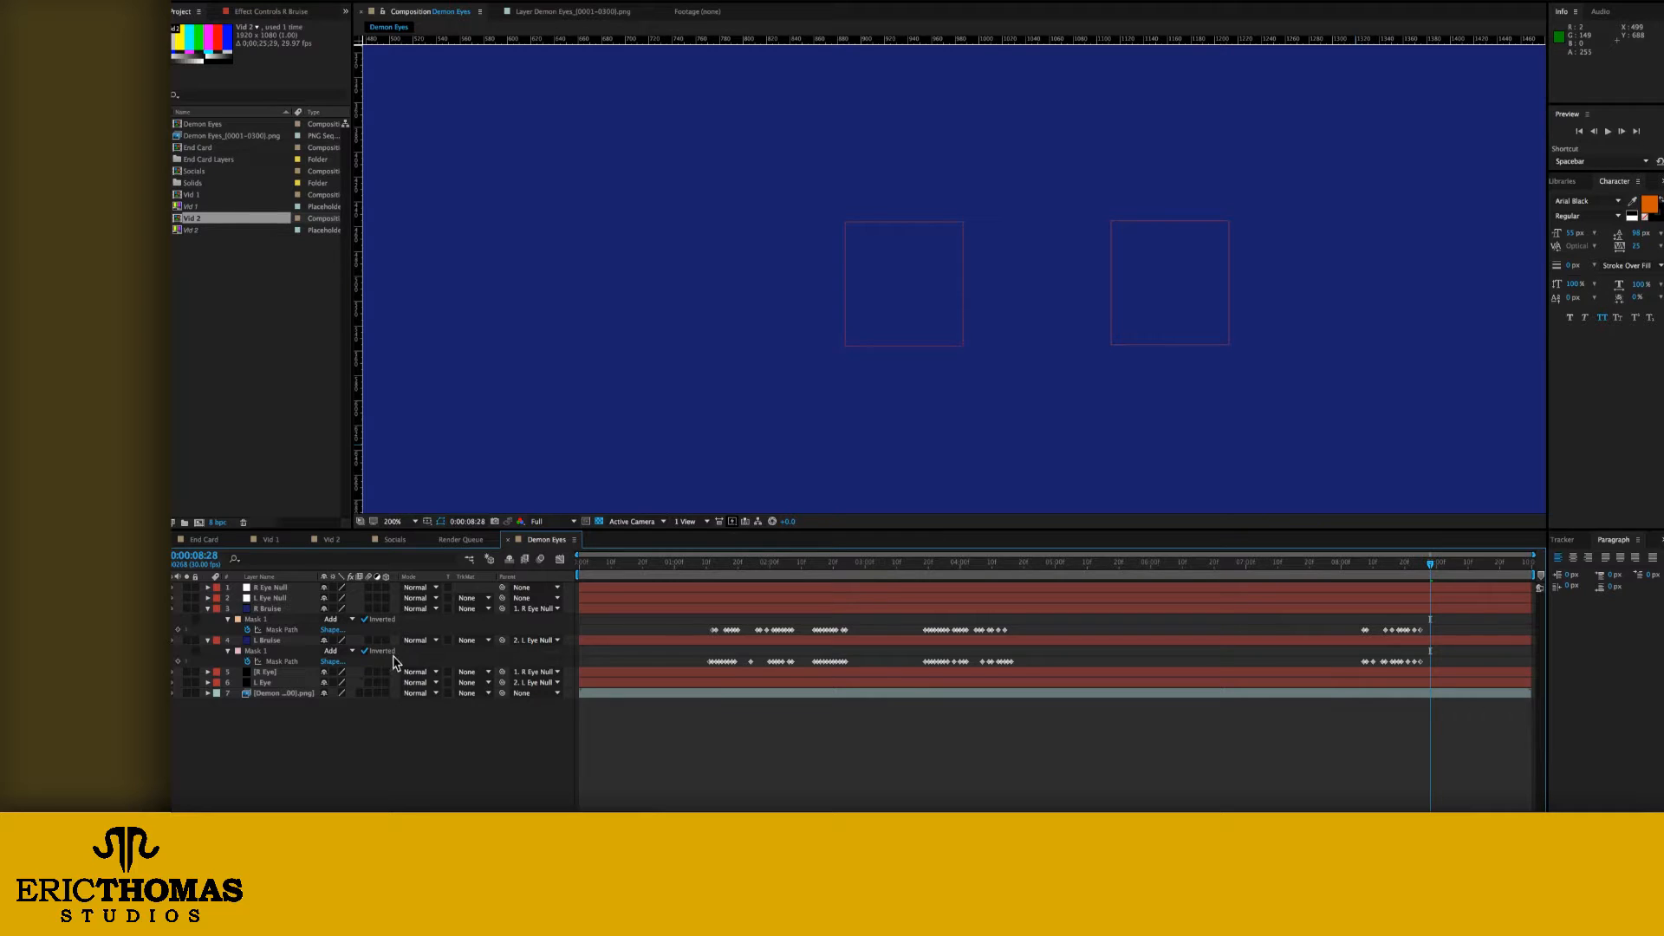
Step: Lower the opacity of the R Bruise and L Bruise layers together to 32%
{"action": "left_click", "coordinate": [275, 610]}
{"action": "left_click", "coordinate": [276, 641], "text": "shift"}
{"action": "key", "text": "t"}
{"action": "left_click_drag", "start_coordinate": [327, 622], "coordinate": [301, 623]}
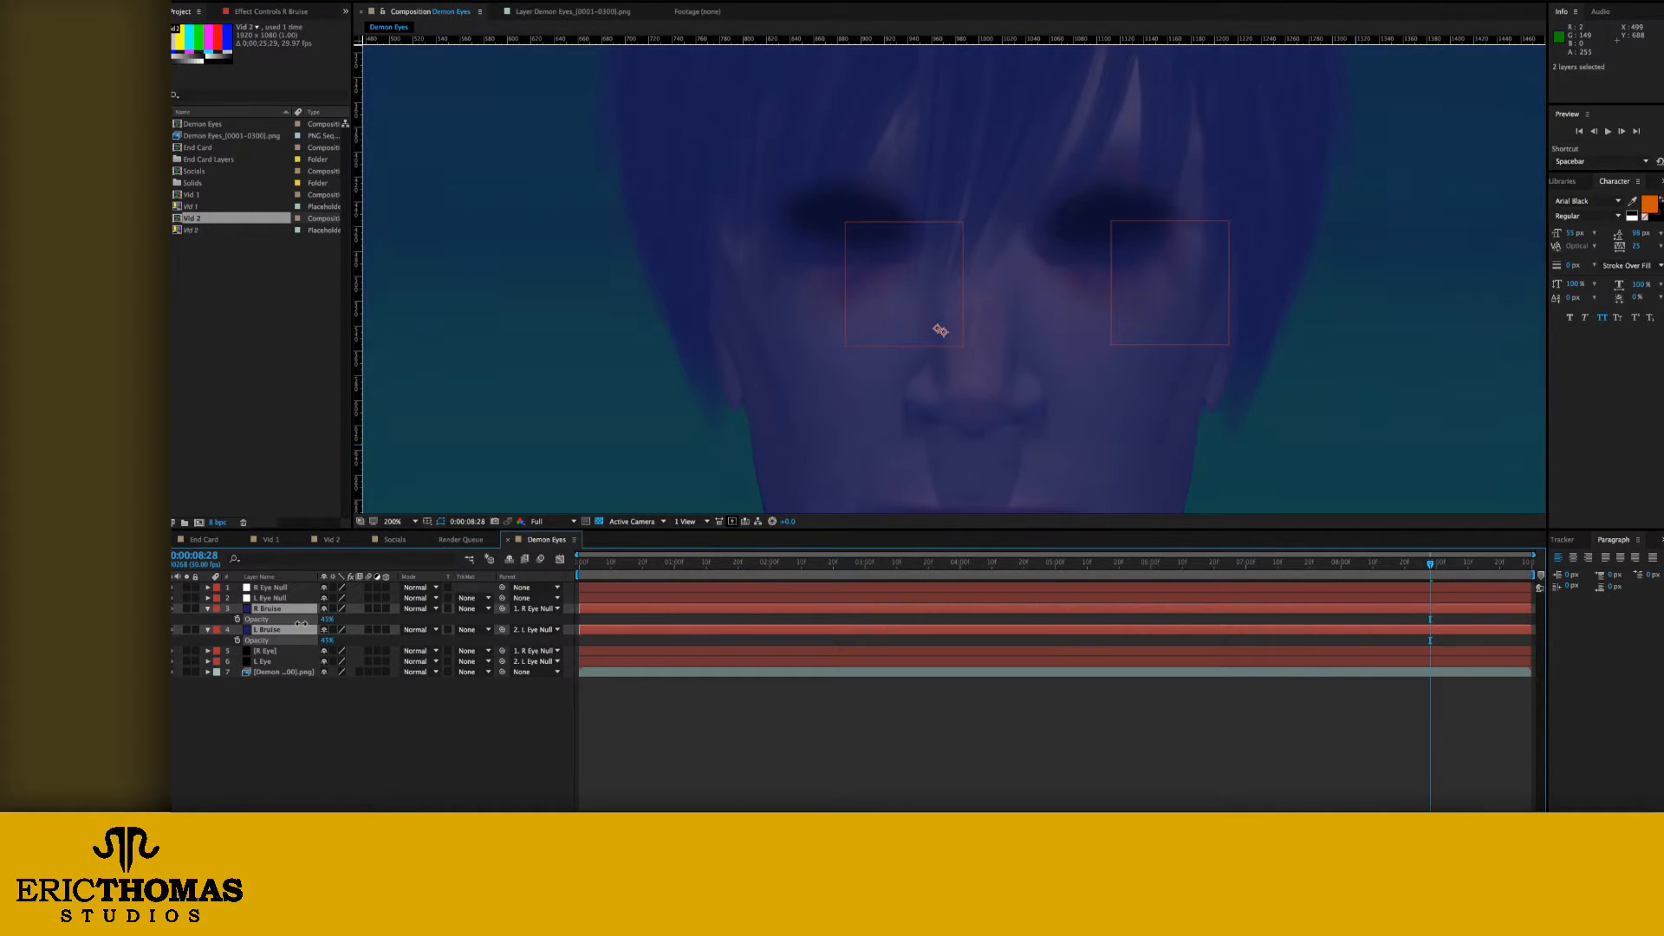
{"action": "left_click", "coordinate": [757, 760]}
Step: Draw an elliptical second mask around the matching eye on each of the R Bruise and L Bruise layers
{"action": "left_click", "coordinate": [921, 610]}
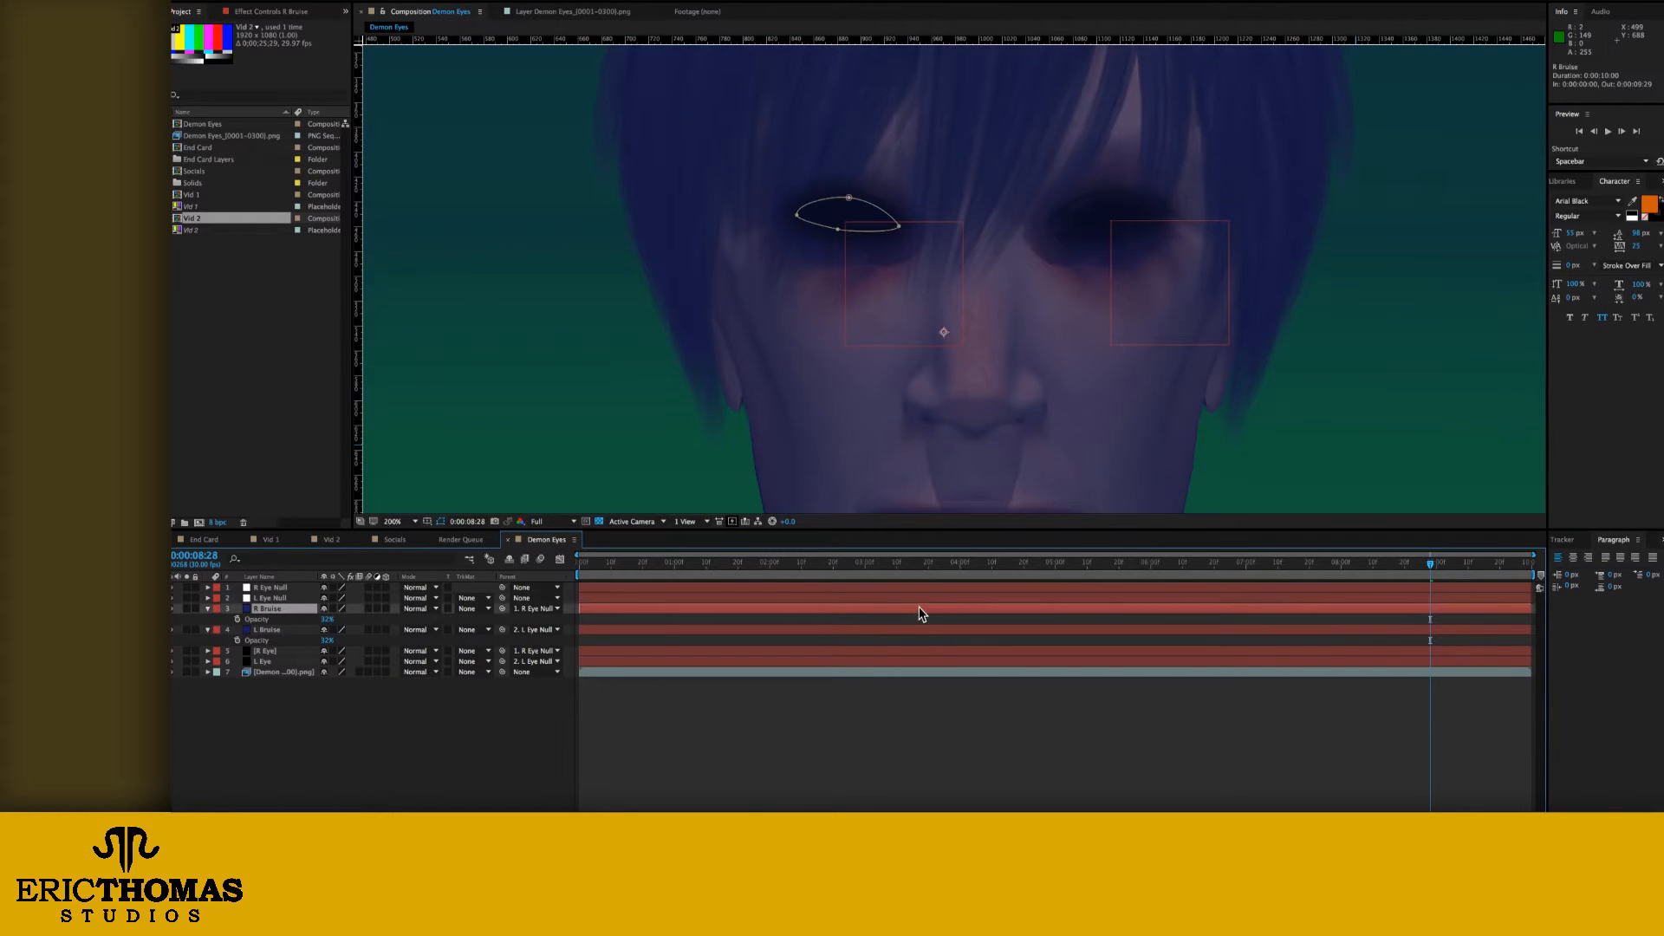
{"action": "left_click_drag", "start_coordinate": [777, 173], "coordinate": [929, 269]}
{"action": "left_click", "coordinate": [944, 650]}
{"action": "left_click_drag", "start_coordinate": [1028, 169], "coordinate": [1181, 281]}
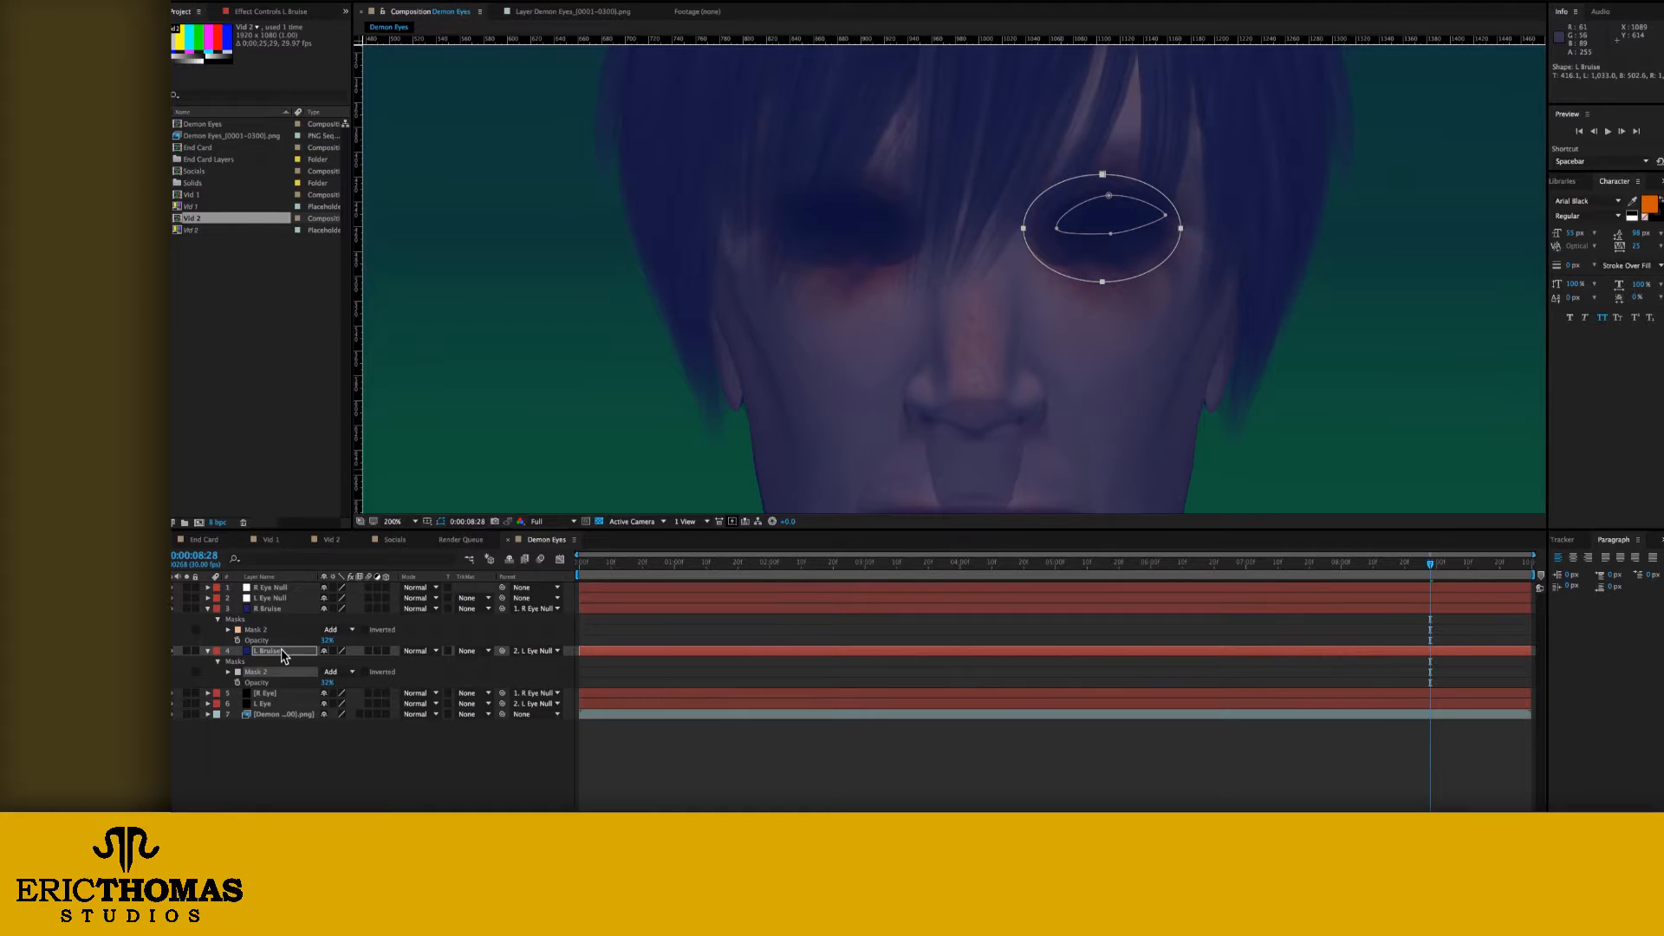
Step: Reveal both bruise layers' masks and set R Bruise's inverted Mask 1 to Intersect mode
{"action": "key", "text": "m"}
{"action": "left_click", "coordinate": [270, 608]}
{"action": "key", "text": "m"}
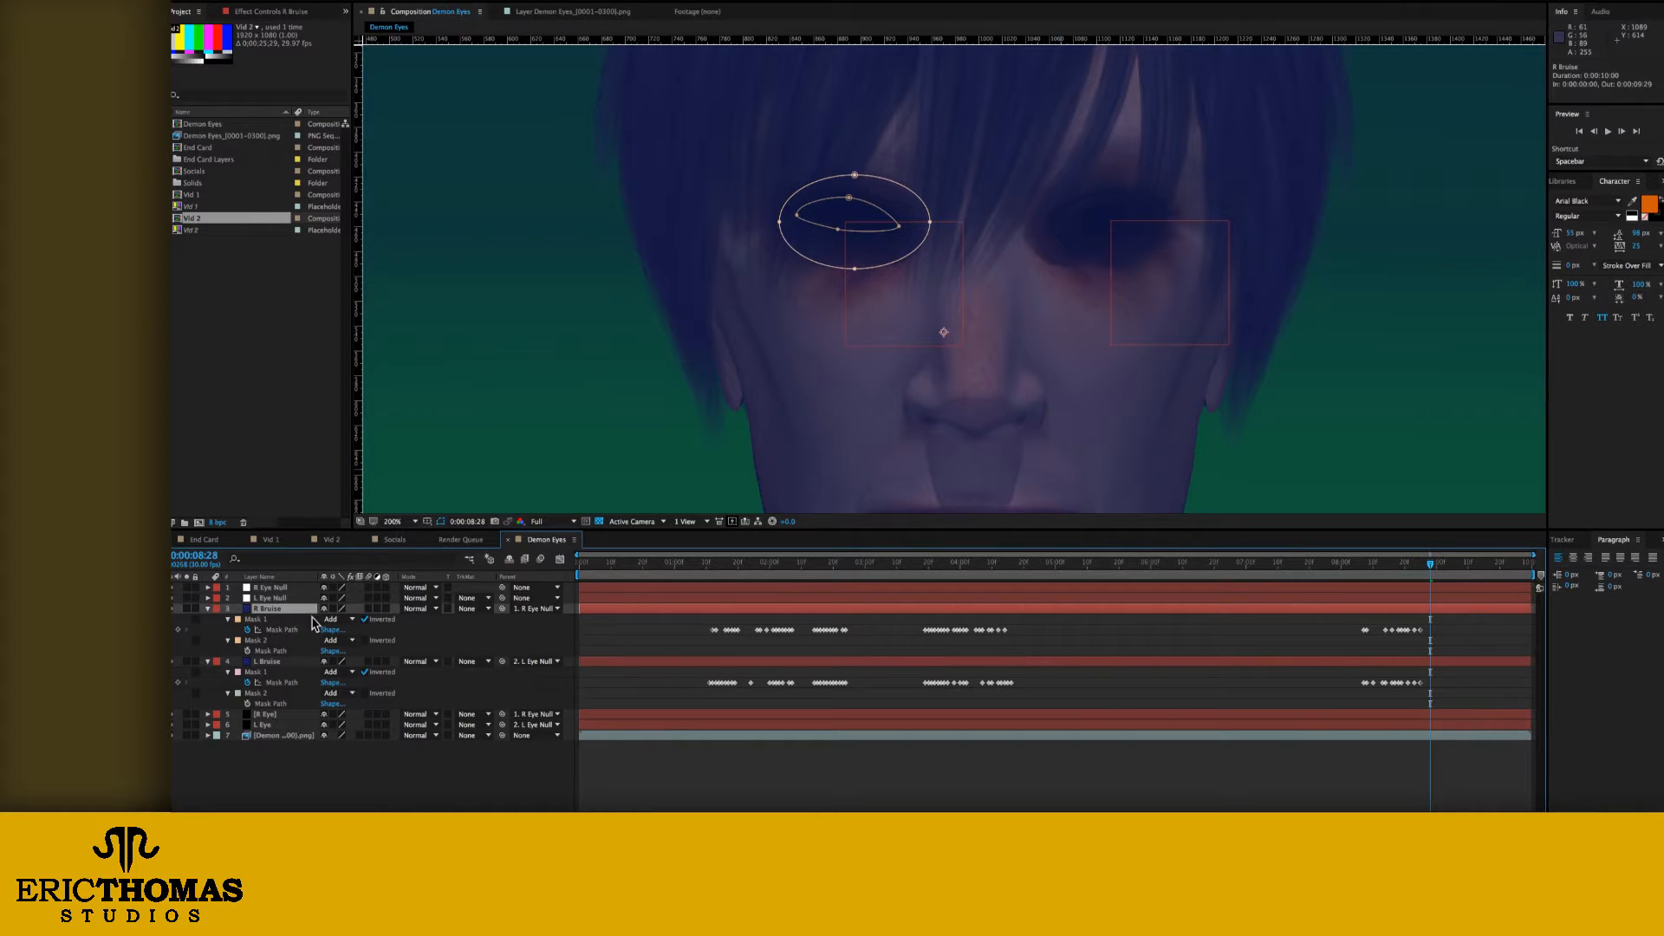
{"action": "left_click", "coordinate": [330, 619]}
Step: Set R Bruise's Mask 2 to Intersect mode, try Subtract on its Mask 1, and return Mask 1 to Intersect
{"action": "left_click", "coordinate": [340, 647]}
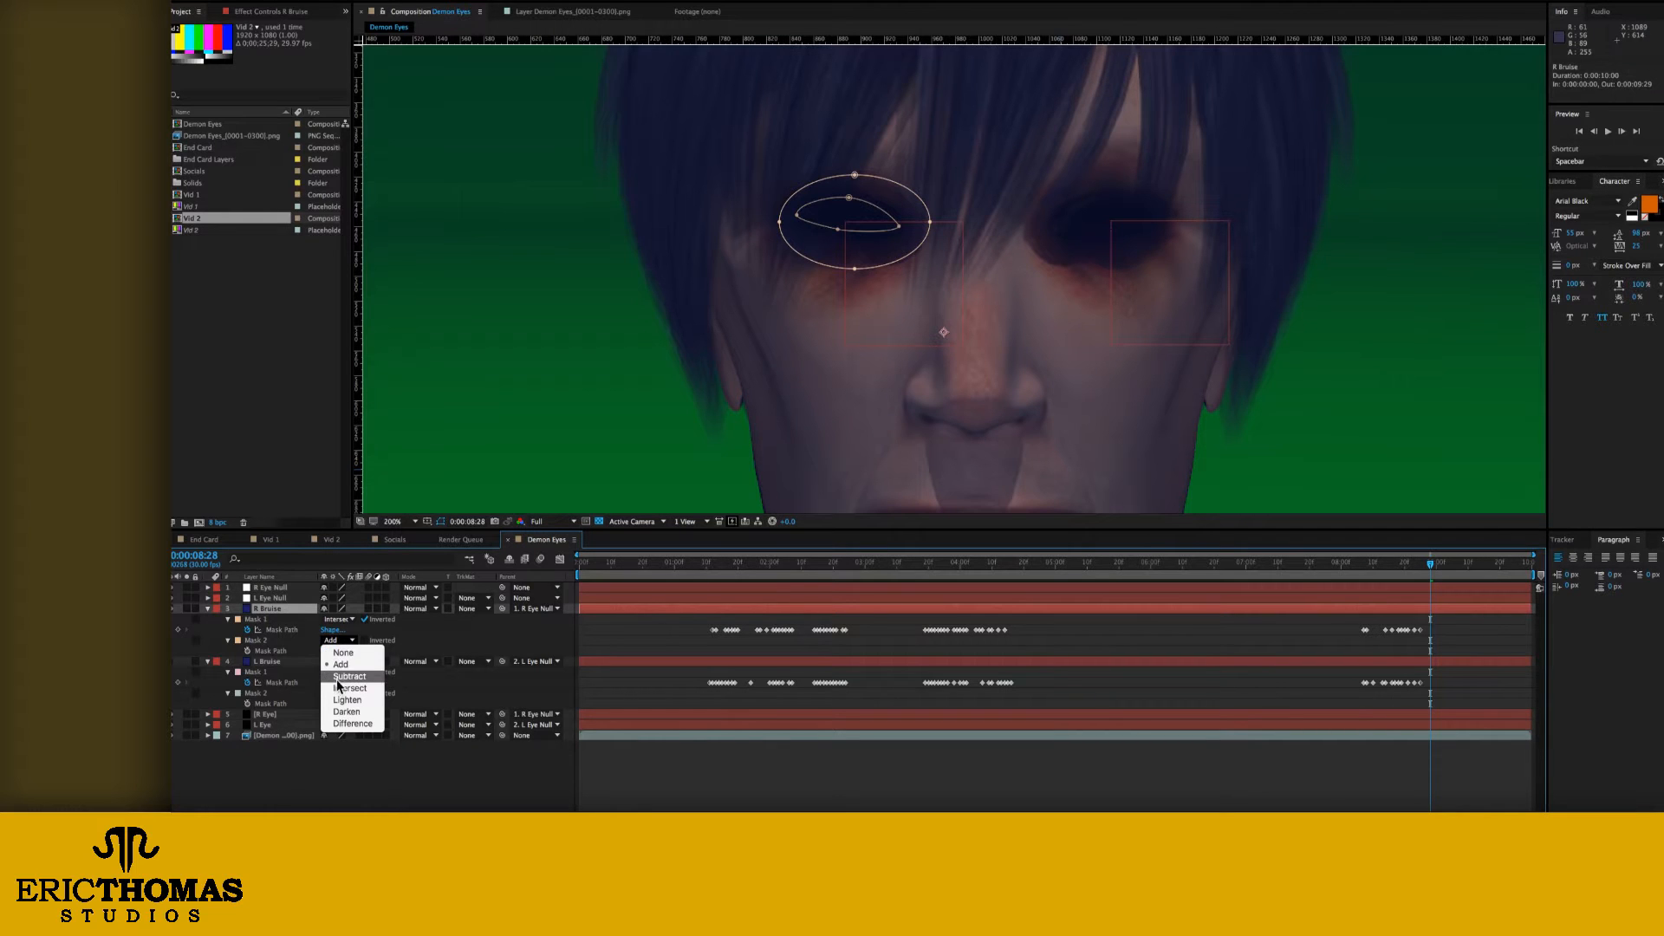
{"action": "left_click", "coordinate": [346, 687]}
{"action": "left_click", "coordinate": [338, 619]}
{"action": "left_click", "coordinate": [350, 655]}
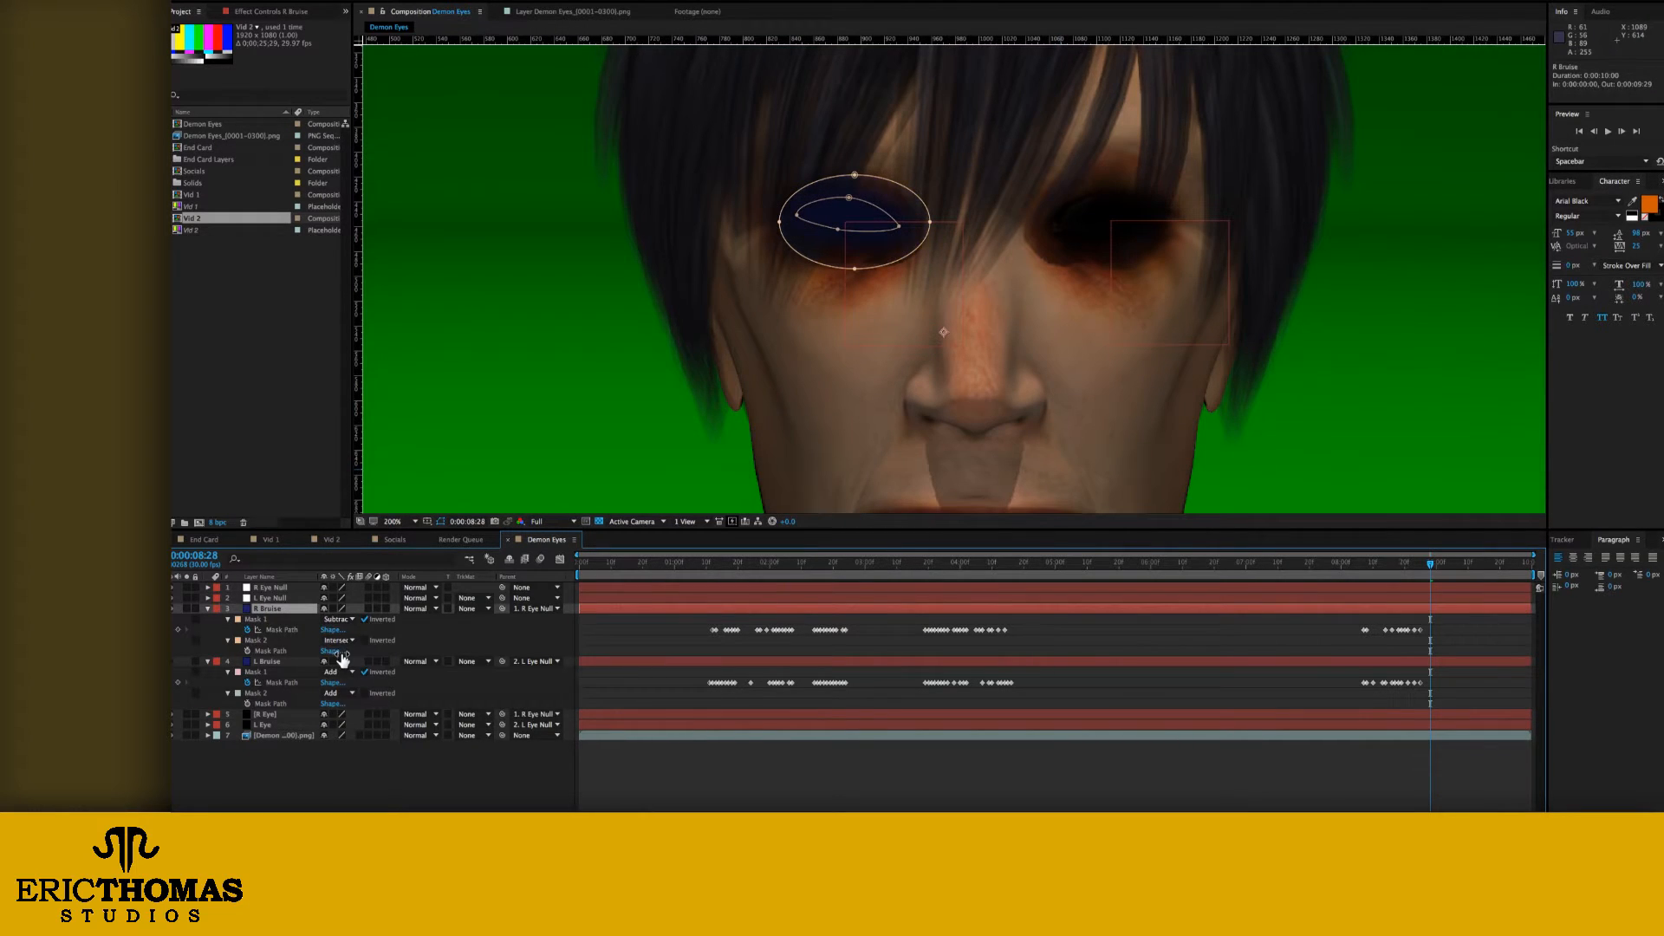
{"action": "left_click", "coordinate": [345, 620]}
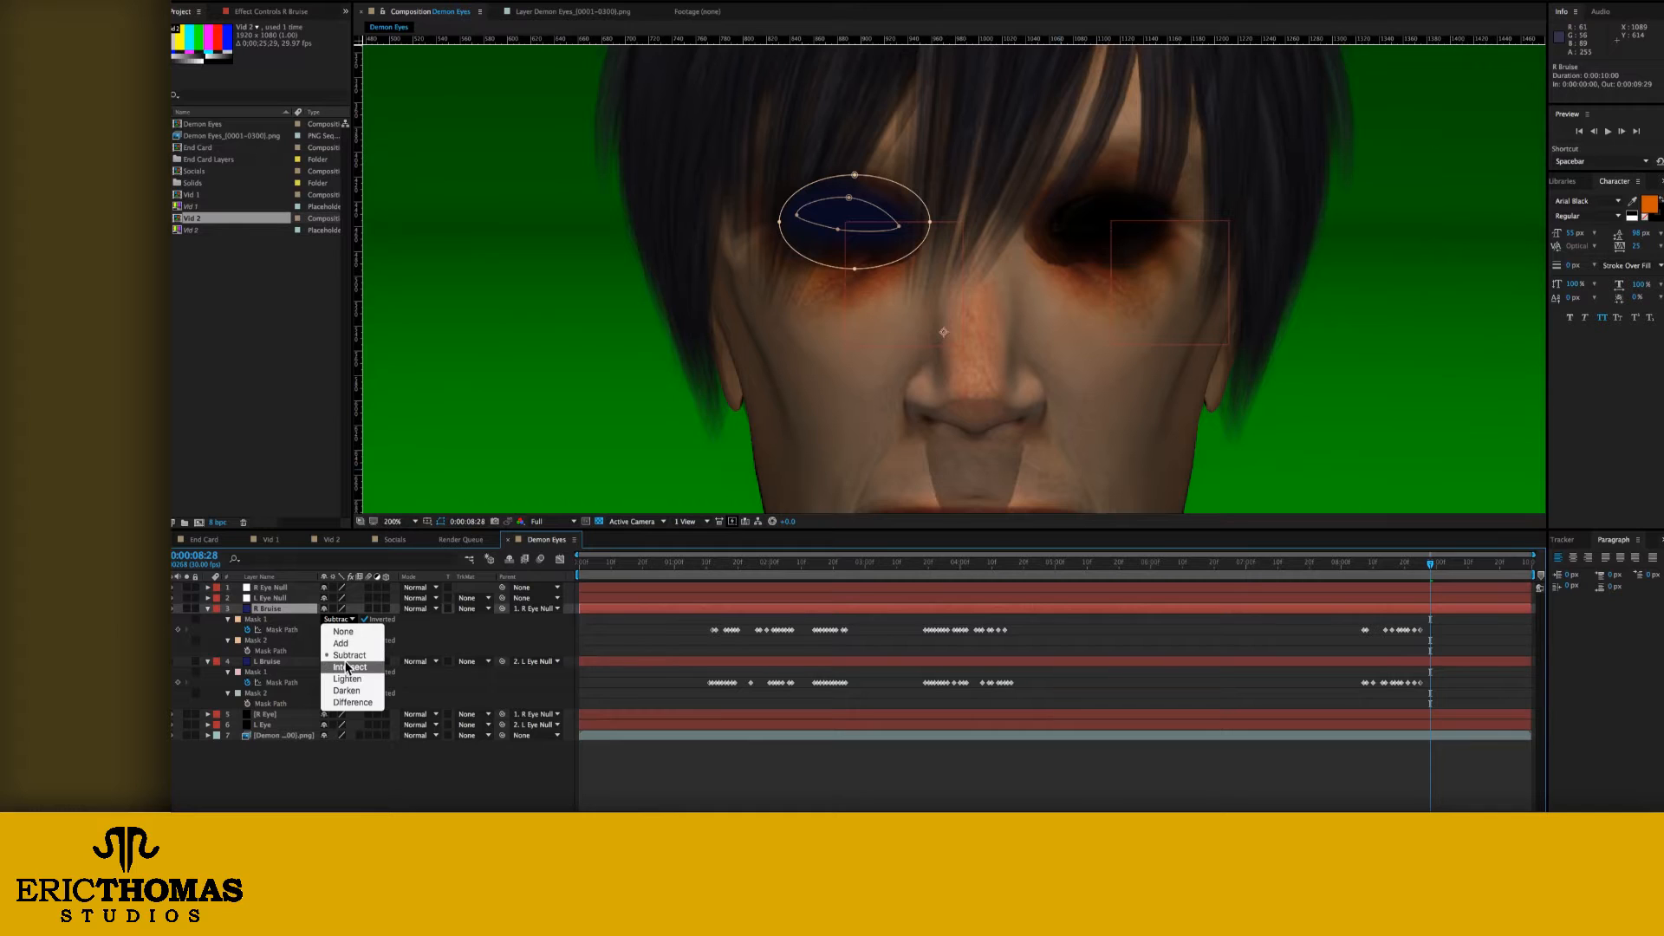
{"action": "left_click", "coordinate": [345, 667]}
{"action": "left_click", "coordinate": [344, 769]}
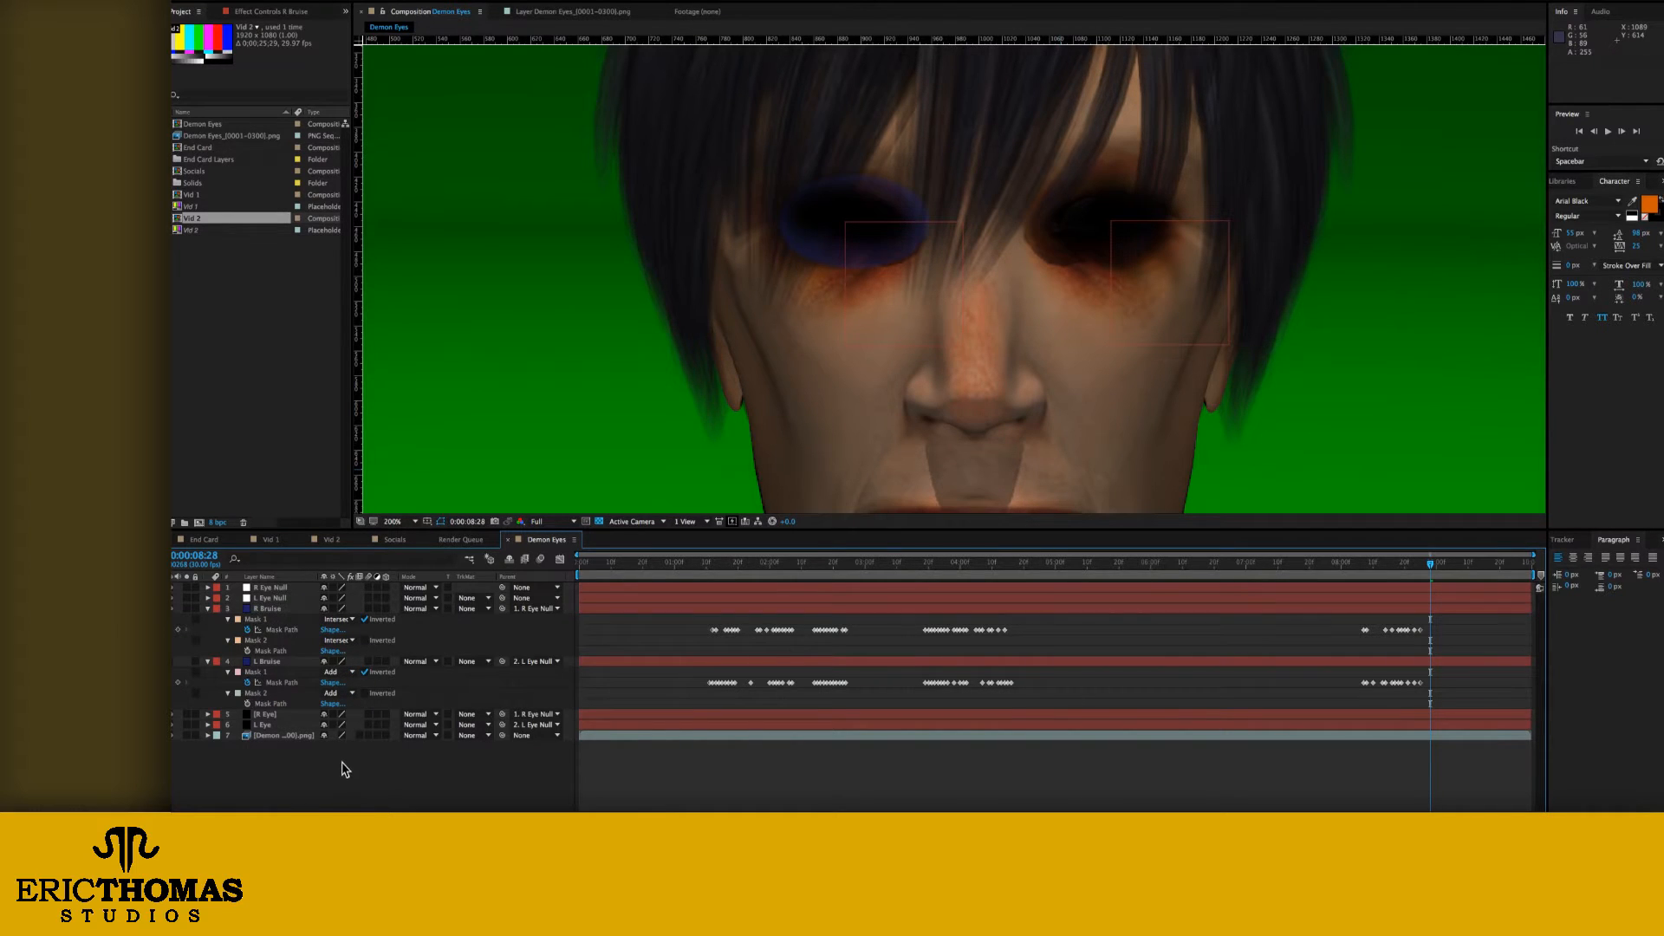
Step: Set both Mask 1 and Mask 2 of the L Bruise layer to Intersect mode
{"action": "left_click", "coordinate": [338, 673]}
{"action": "left_click", "coordinate": [342, 719]}
{"action": "left_click", "coordinate": [340, 695]}
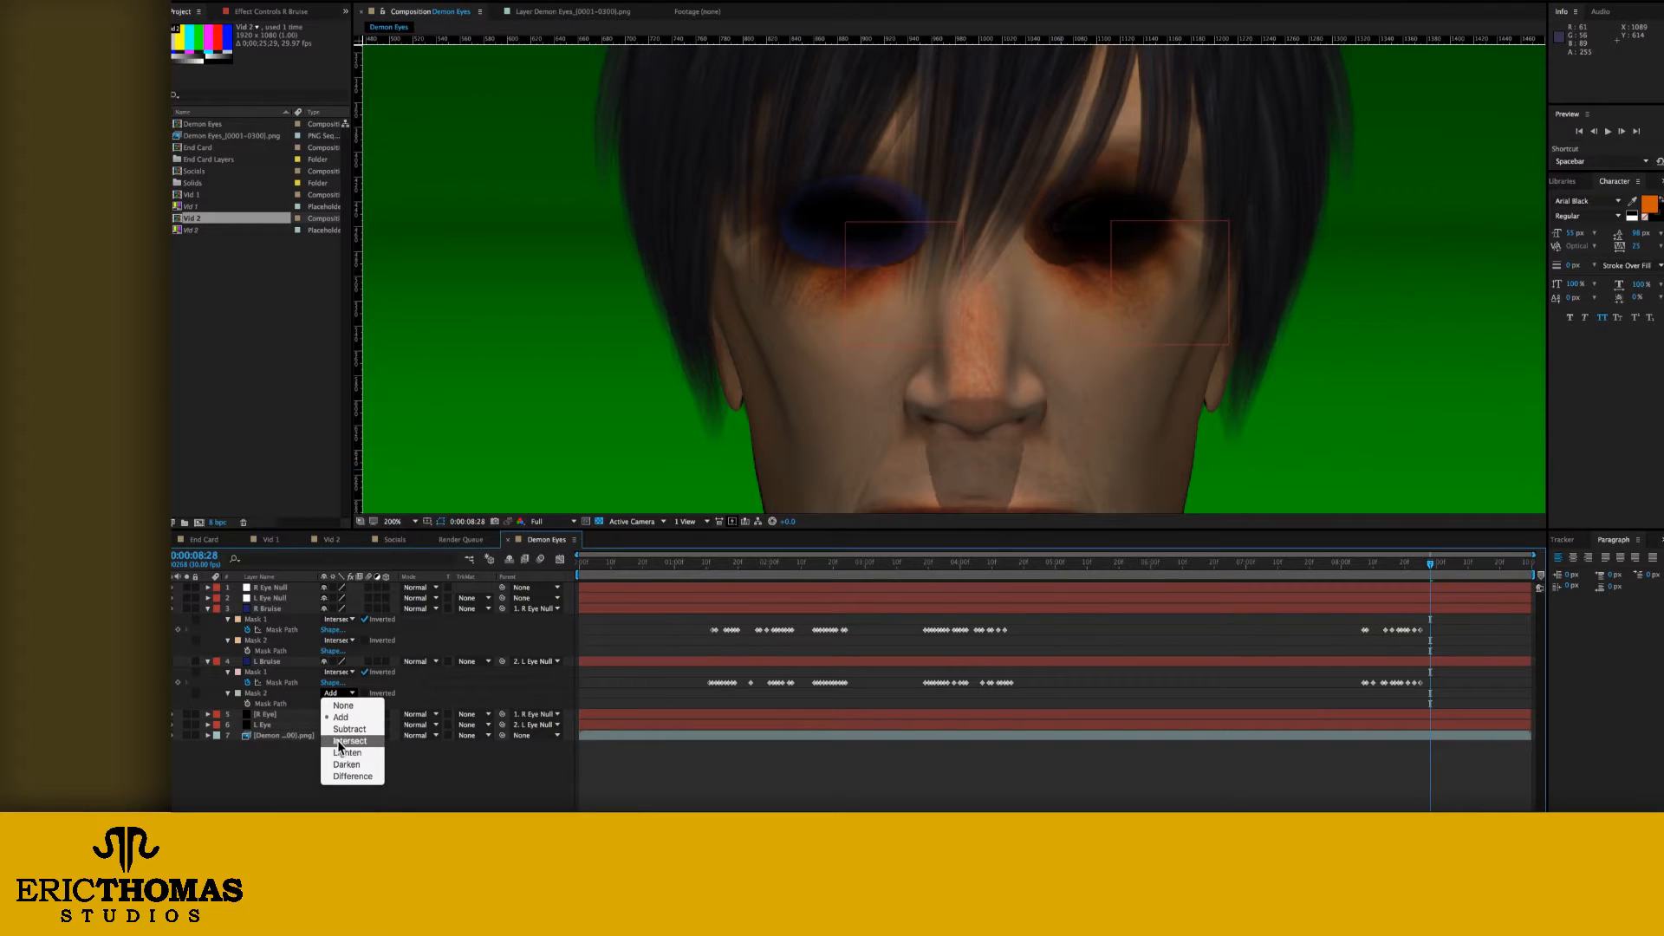
{"action": "left_click", "coordinate": [341, 745]}
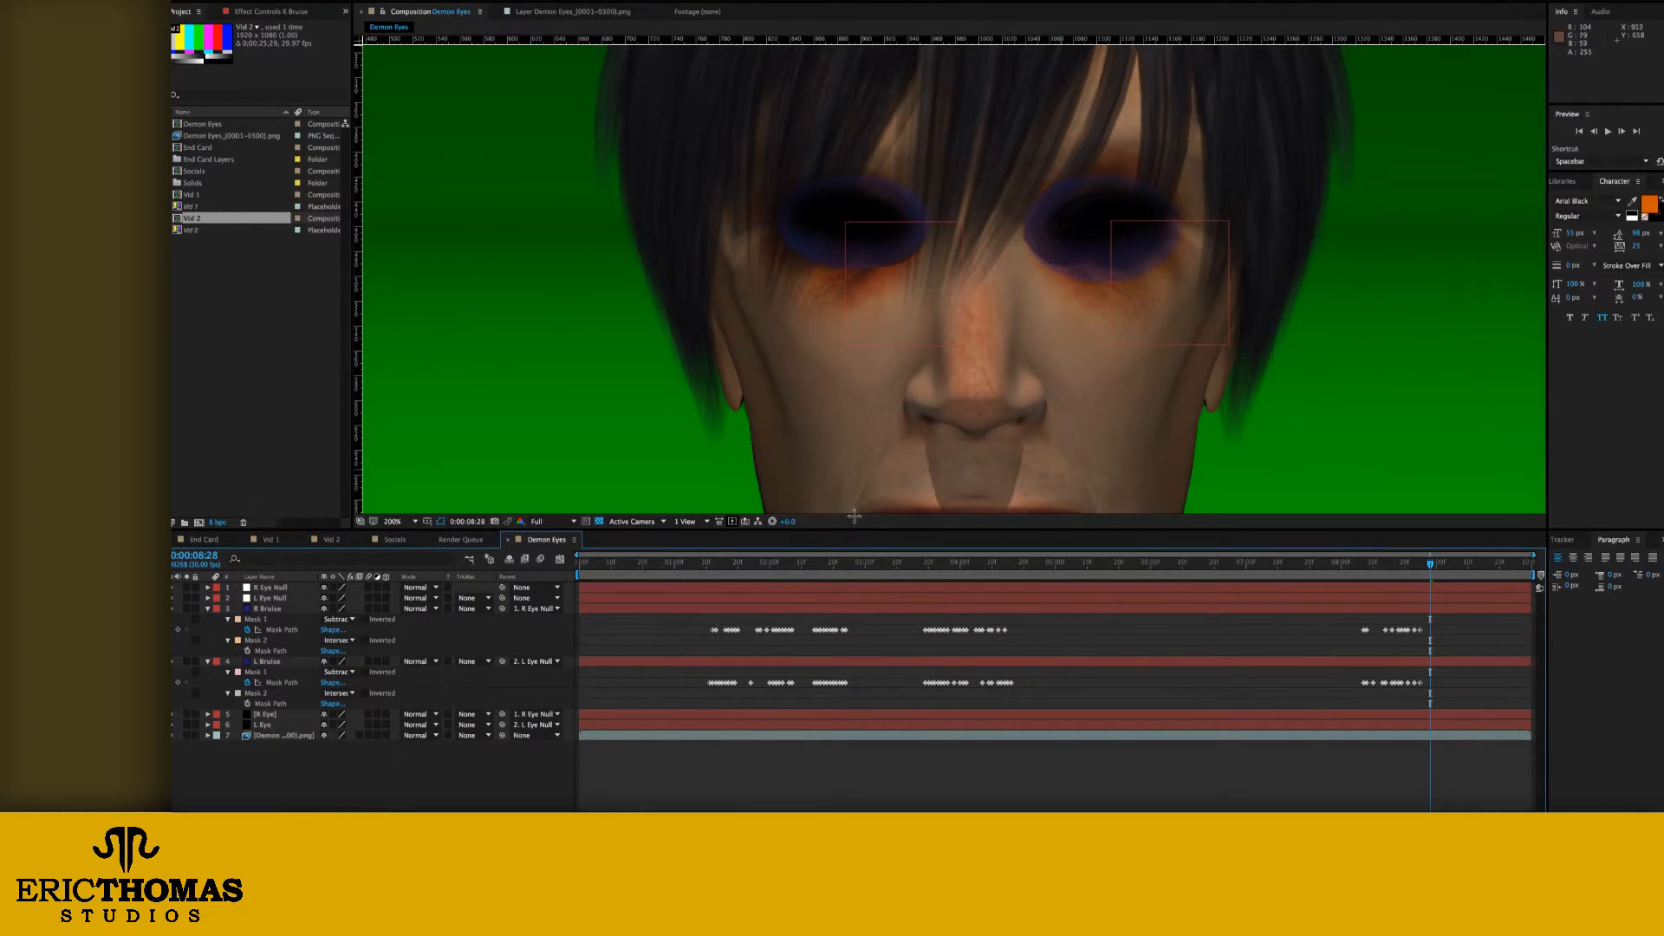
Step: Change the blending mode of the R Bruise and L Bruise layers together to Overlay
{"action": "left_click", "coordinate": [267, 610]}
{"action": "left_click", "coordinate": [263, 660], "text": "shift"}
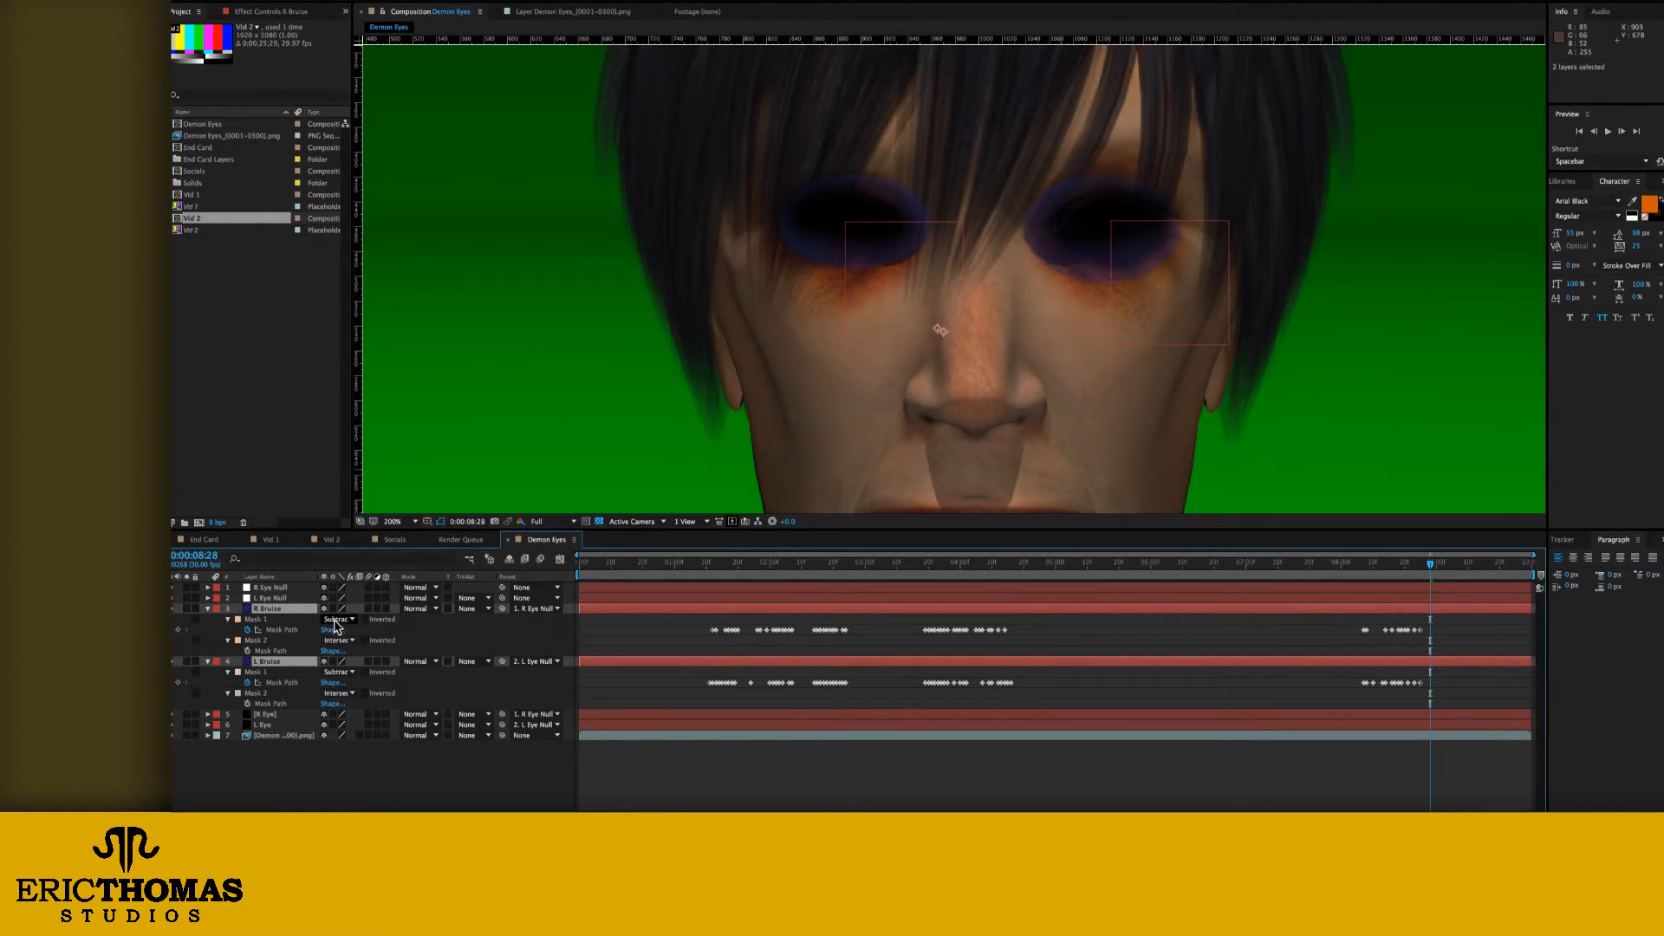
{"action": "left_click", "coordinate": [424, 609]}
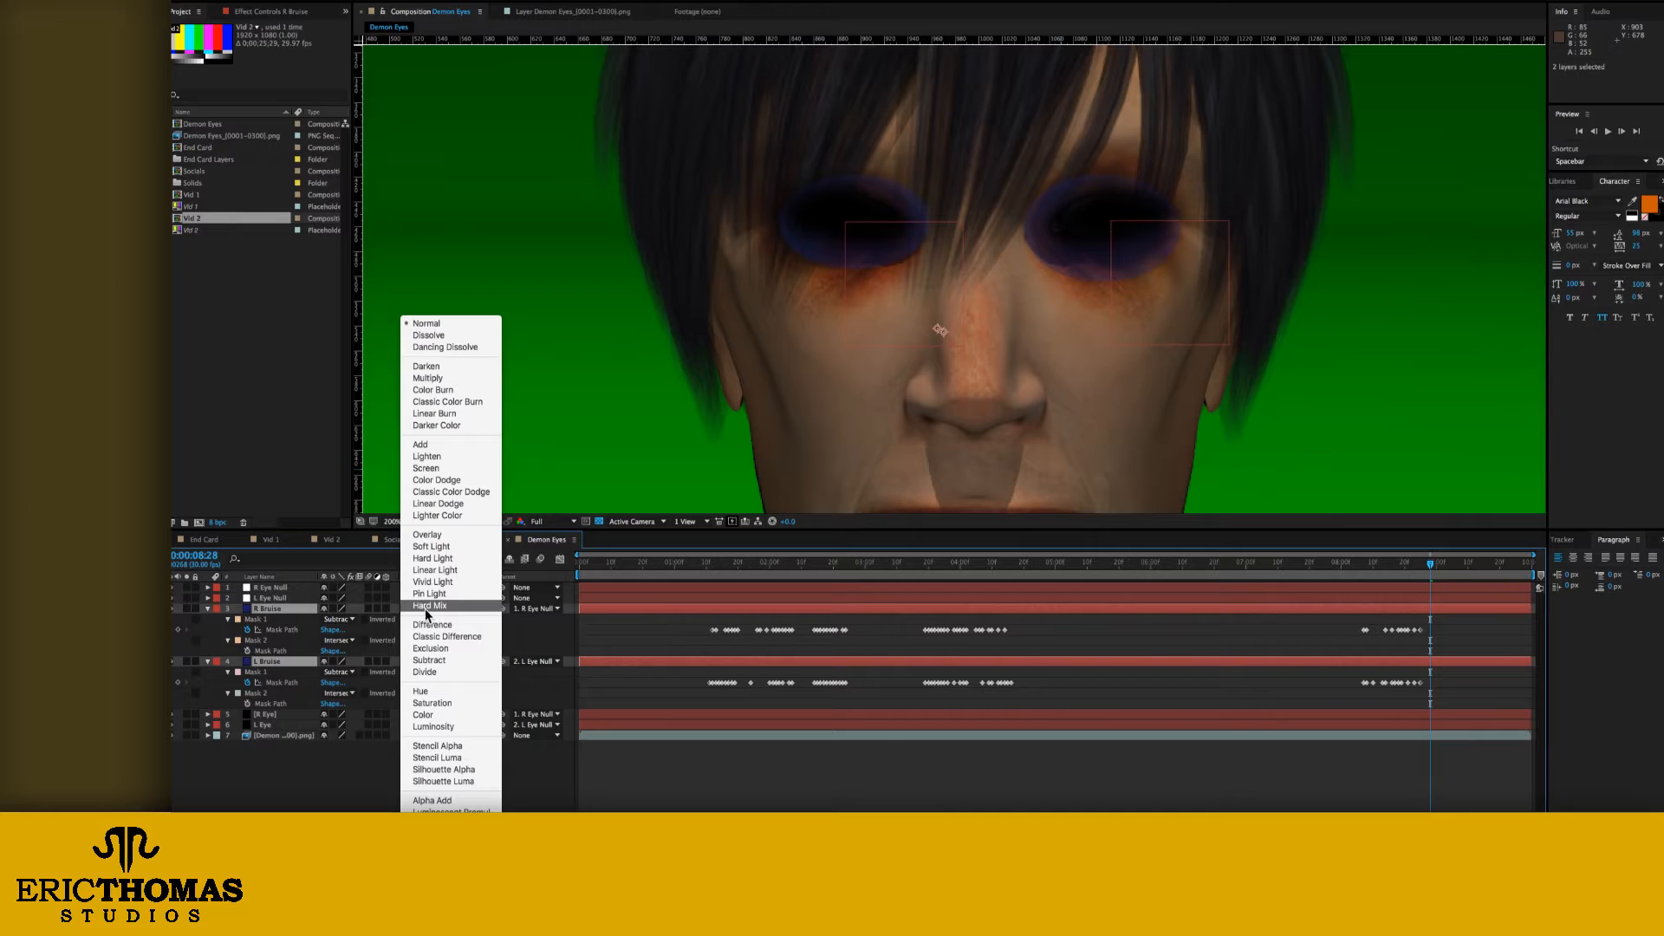
{"action": "left_click", "coordinate": [427, 534]}
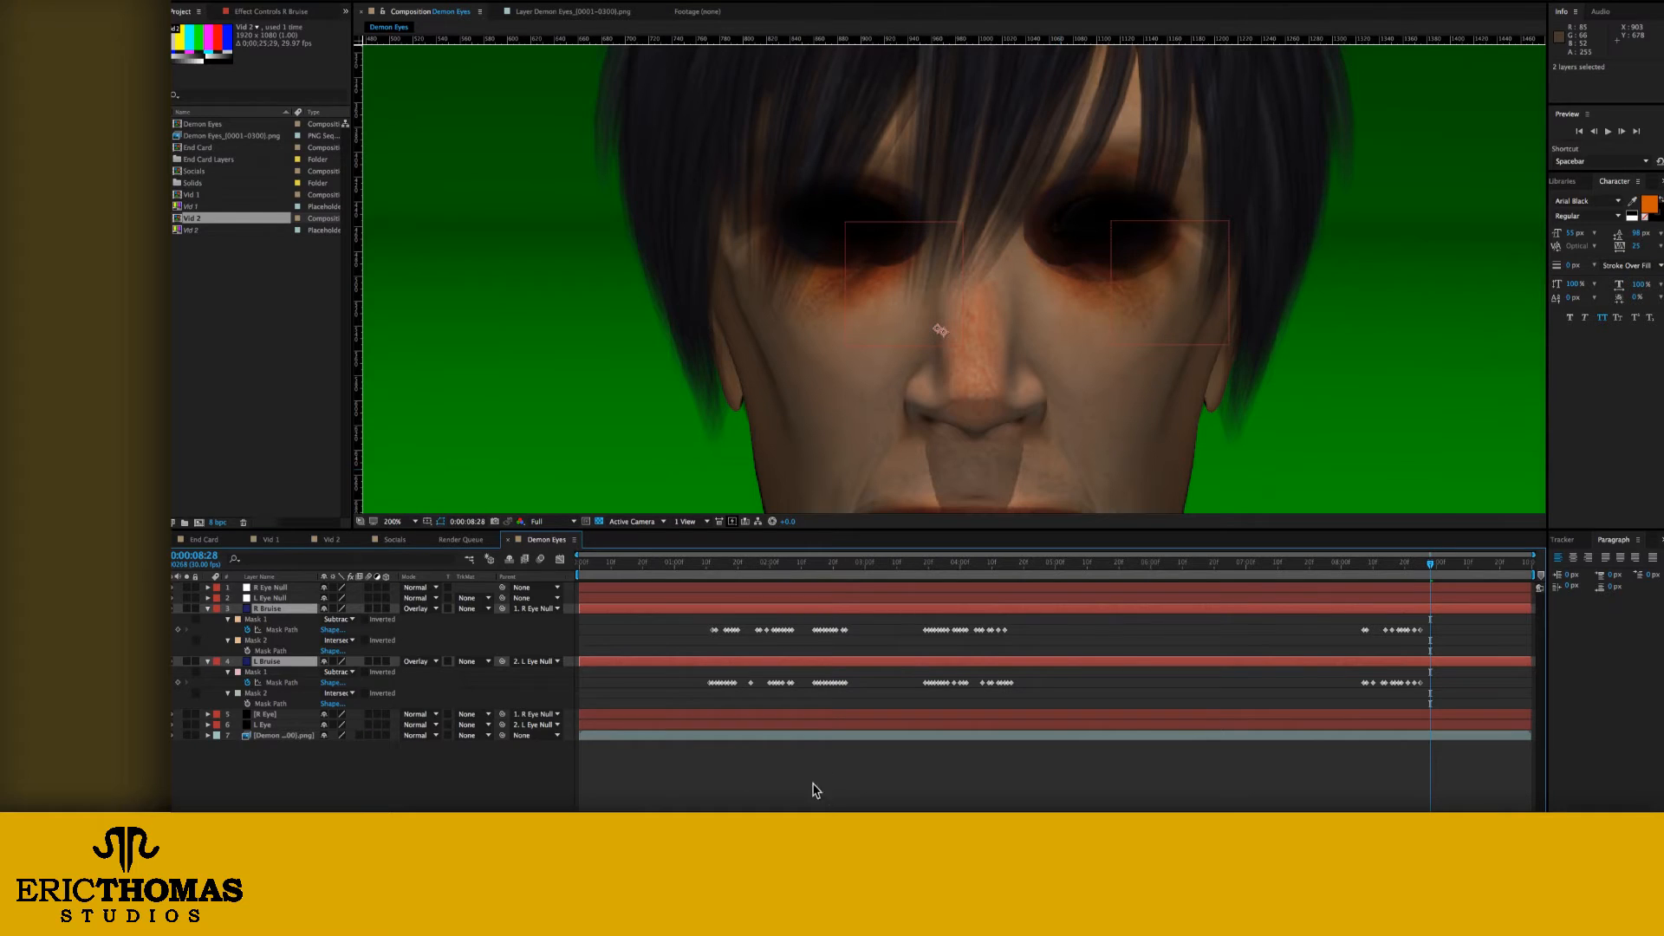
Step: Reveal Mask 2's settings on both bruise layers and set R Bruise's Mask 2 feather to 33 pixels and expansion to 22 pixels
{"action": "double_click", "coordinate": [228, 694]}
{"action": "left_click", "coordinate": [228, 642]}
{"action": "left_click", "coordinate": [228, 641]}
{"action": "left_click", "coordinate": [256, 640]}
{"action": "left_click_drag", "start_coordinate": [337, 662], "coordinate": [365, 663]}
{"action": "left_click_drag", "start_coordinate": [327, 683], "coordinate": [345, 685]}
Step: Set L Bruise's Mask 2 expansion to 22 pixels and its feather to 33 pixels
{"action": "left_click", "coordinate": [328, 768]}
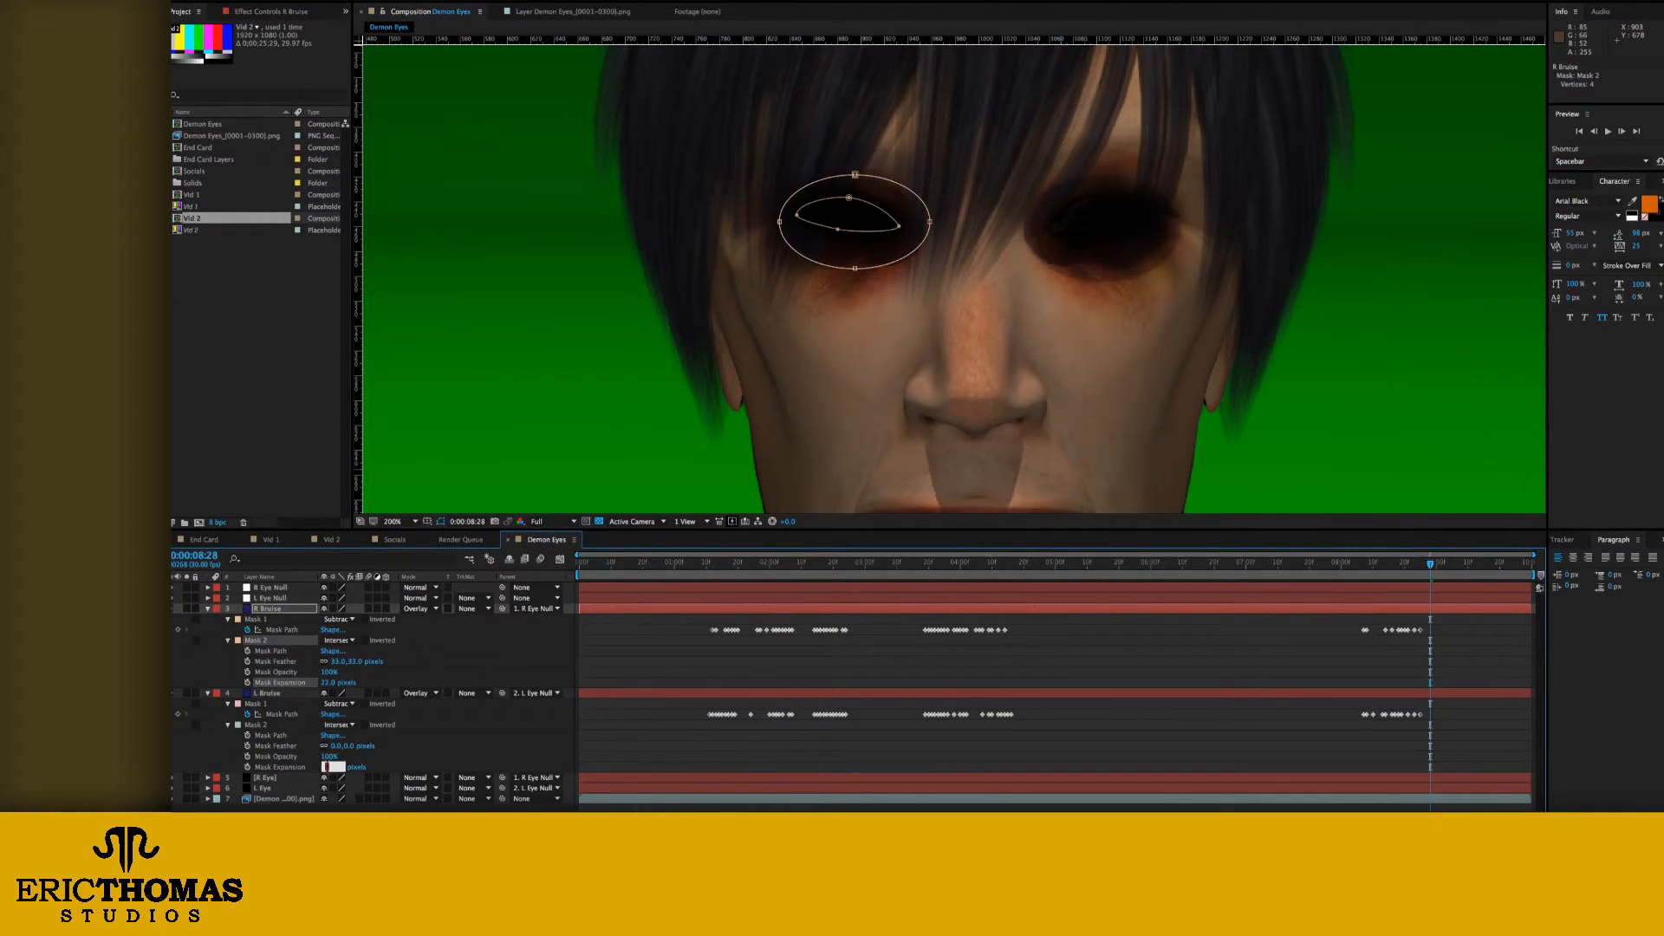
{"action": "type", "text": "22"}
{"action": "key", "text": "Return"}
{"action": "left_click", "coordinate": [336, 746]}
{"action": "type", "text": "33"}
{"action": "left_click", "coordinate": [638, 719]}
Step: Check the bruises between 0:00:08:20 and 0:00:08:27 and save the project
{"action": "left_click", "coordinate": [1404, 564]}
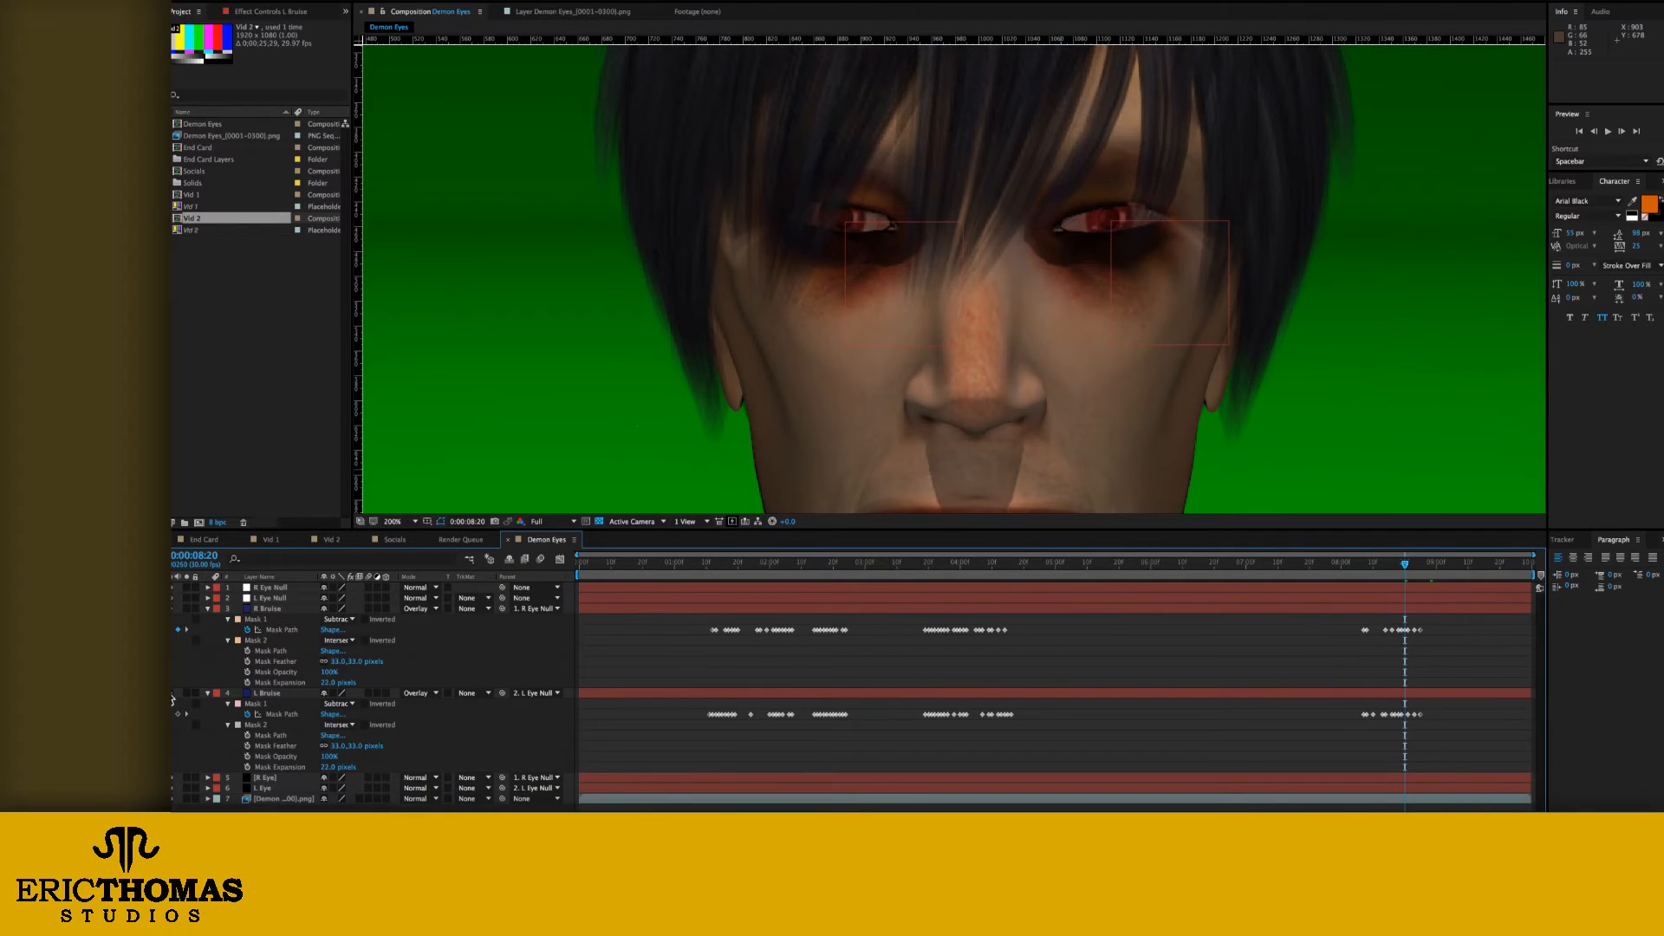
{"action": "left_click_drag", "start_coordinate": [1405, 564], "coordinate": [1428, 569]}
{"action": "key", "text": "super+s"}
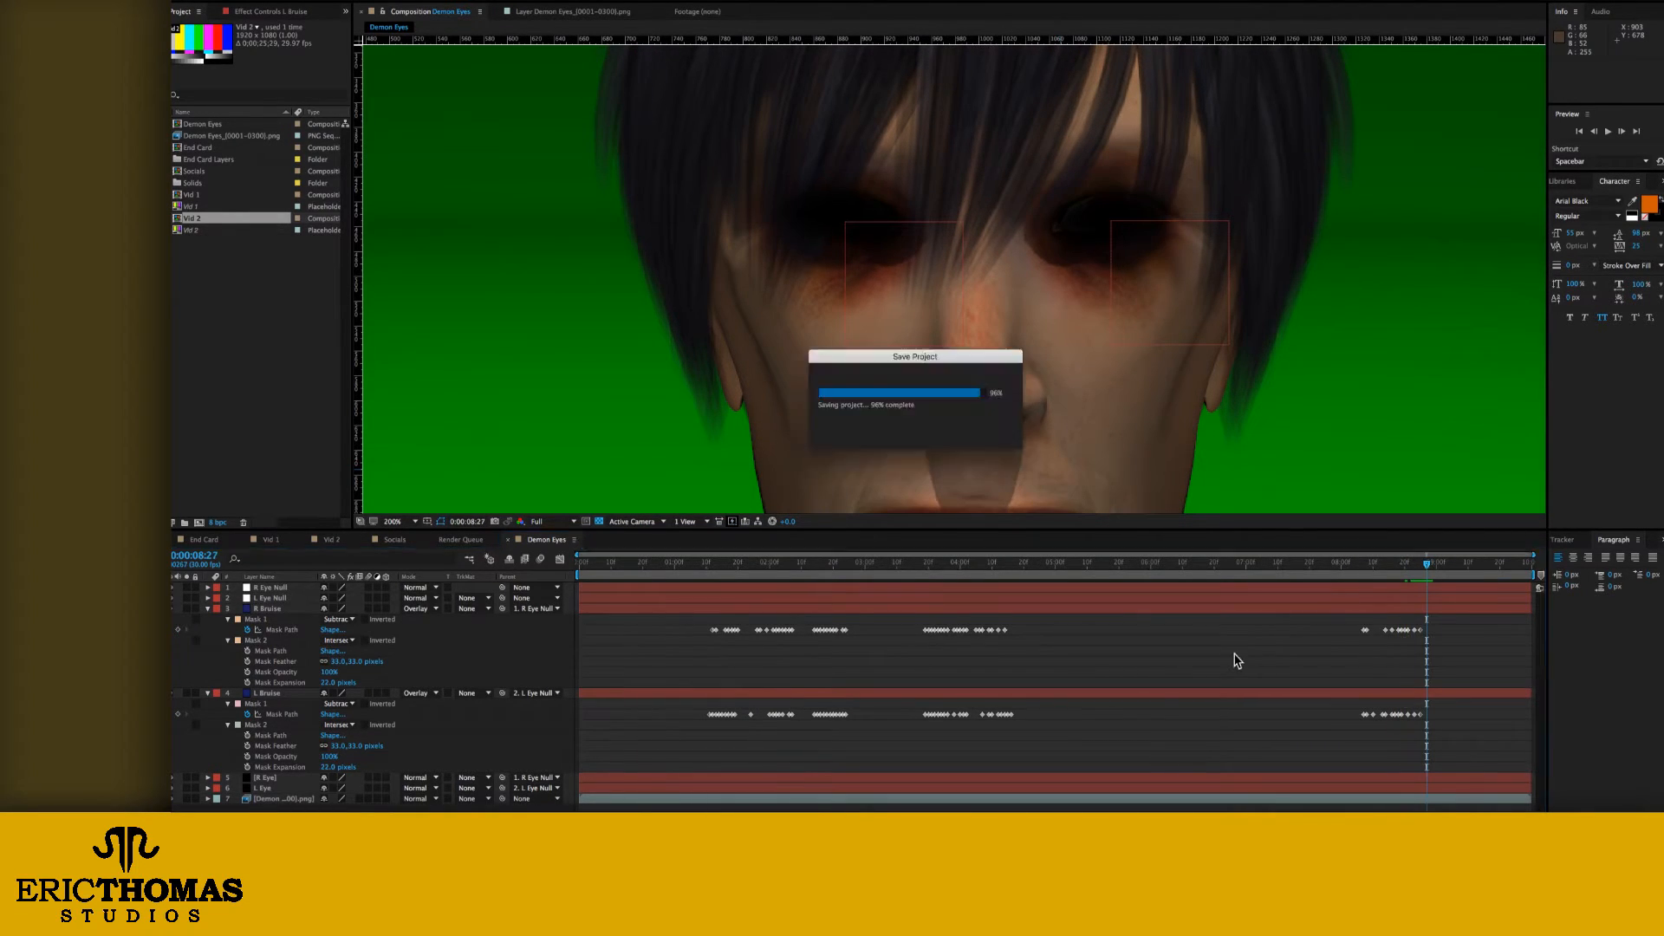
Step: Collapse and duplicate the R Bruise and L Bruise layers, and place L Bruise 2 directly beneath R Bruise 2
{"action": "left_click", "coordinate": [208, 609]}
{"action": "left_click", "coordinate": [208, 620]}
{"action": "left_click", "coordinate": [269, 619]}
{"action": "left_click", "coordinate": [268, 608], "text": "shift"}
{"action": "key", "text": "ctrl+d"}
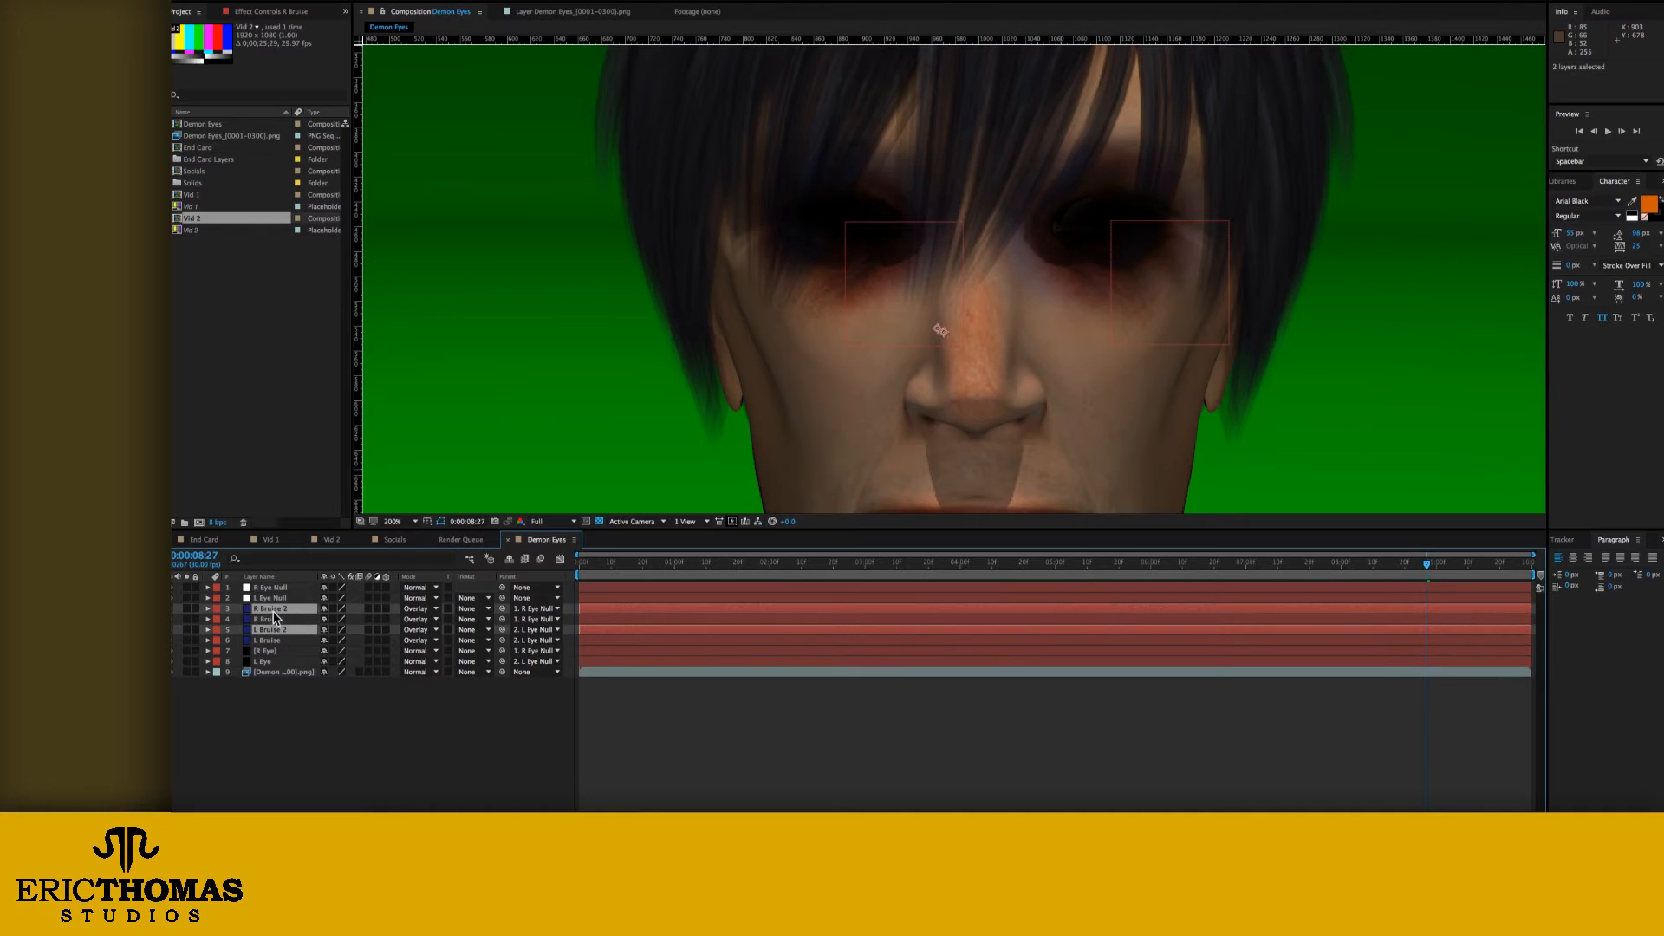
{"action": "left_click", "coordinate": [269, 619]}
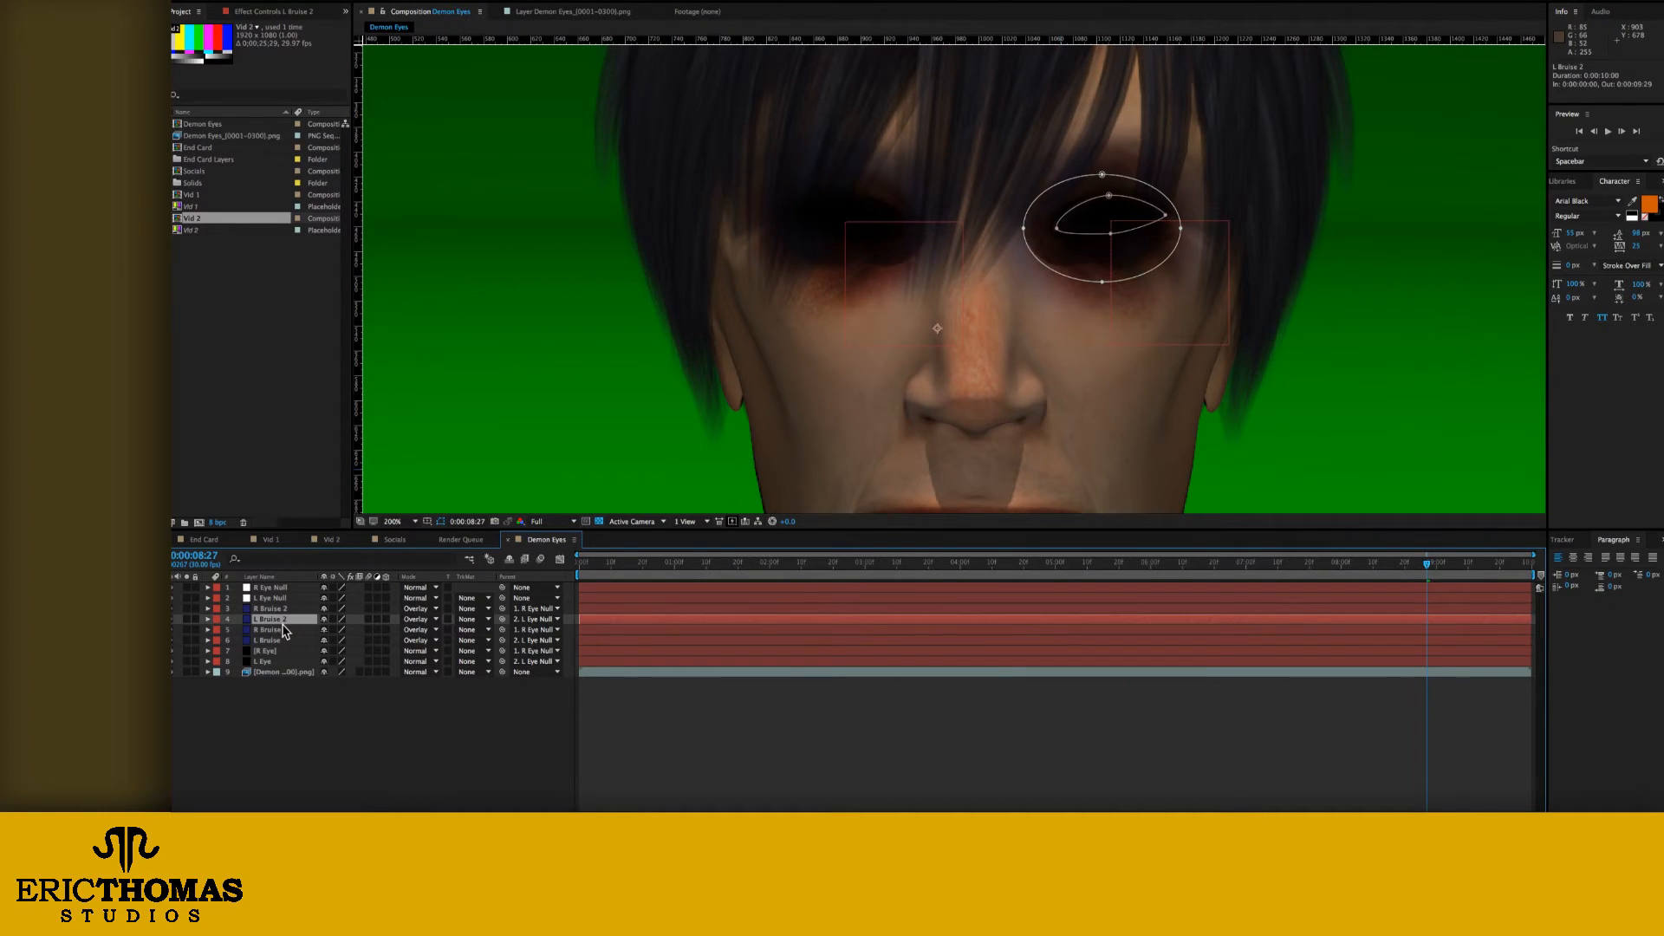
{"action": "key", "text": "super+shift+y"}
{"action": "left_click", "coordinate": [290, 243]}
{"action": "left_click", "coordinate": [609, 297]}
{"action": "double_click", "coordinate": [655, 355]}
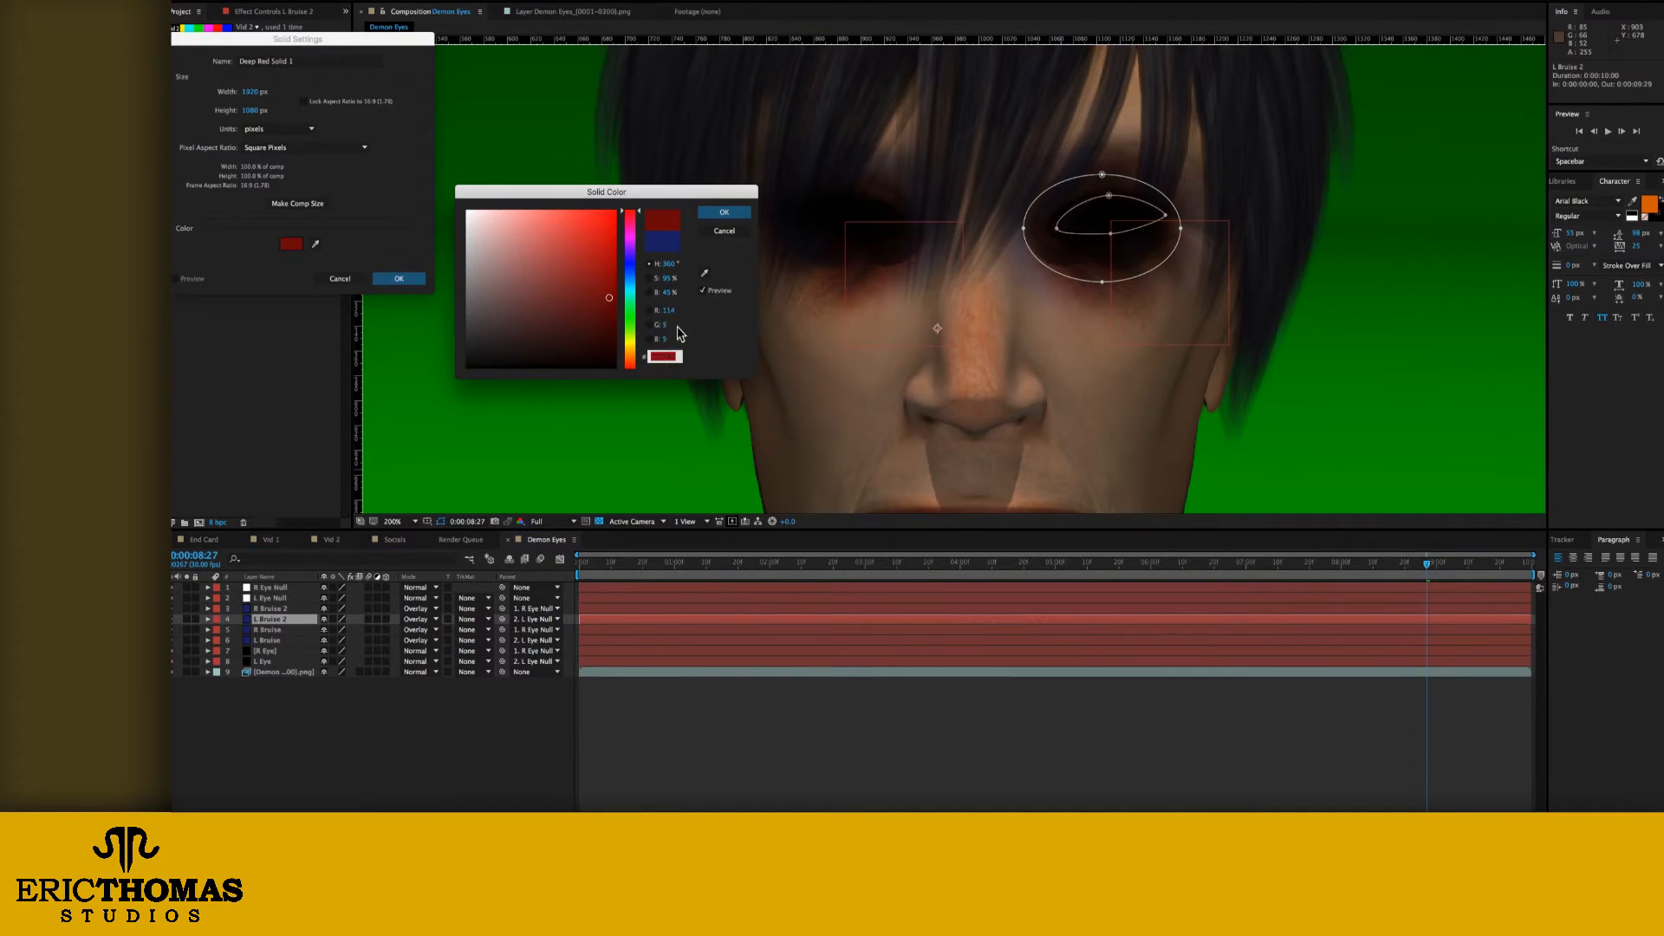
{"action": "key", "text": "Return"}
{"action": "left_click", "coordinate": [397, 279]}
{"action": "key", "text": "super+z"}
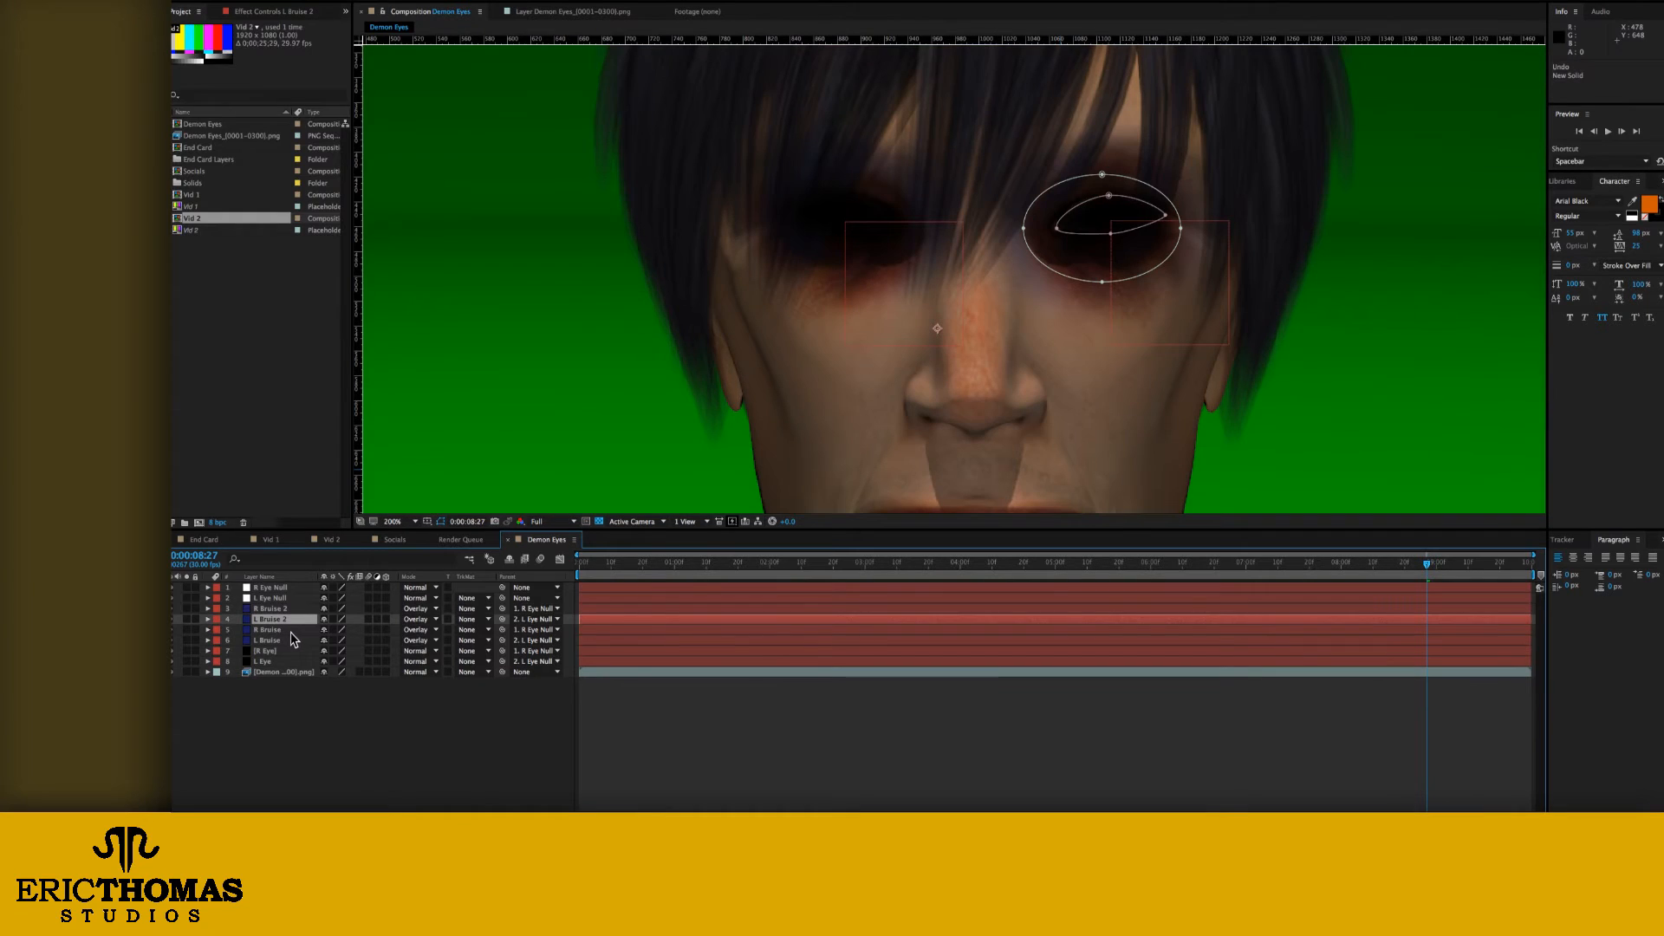
Step: Change the solid color of the L Bruise 2 layer to deep red (R 114)
{"action": "key", "text": "super+shift+y"}
{"action": "left_click", "coordinate": [298, 244]}
{"action": "key", "text": "super+v"}
{"action": "key", "text": "Return"}
Step: Change the solid color of the R Bruise 2 layer to the same deep red
{"action": "key", "text": "Return"}
{"action": "left_click", "coordinate": [284, 608]}
{"action": "key", "text": "super+shift+y"}
{"action": "left_click", "coordinate": [298, 245]}
{"action": "key", "text": "super+v"}
{"action": "key", "text": "Return"}
{"action": "key", "text": "Return"}
Step: Reveal the masks of both red bruise layers and set the Mask 2 feather to 20 pixels on R Bruise 2 and L Bruise 2
{"action": "key", "text": "m"}
{"action": "left_click", "coordinate": [263, 662]}
{"action": "key", "text": "m"}
{"action": "left_click", "coordinate": [227, 692]}
{"action": "left_click", "coordinate": [228, 693]}
{"action": "left_click", "coordinate": [228, 640]}
{"action": "left_click", "coordinate": [228, 641]}
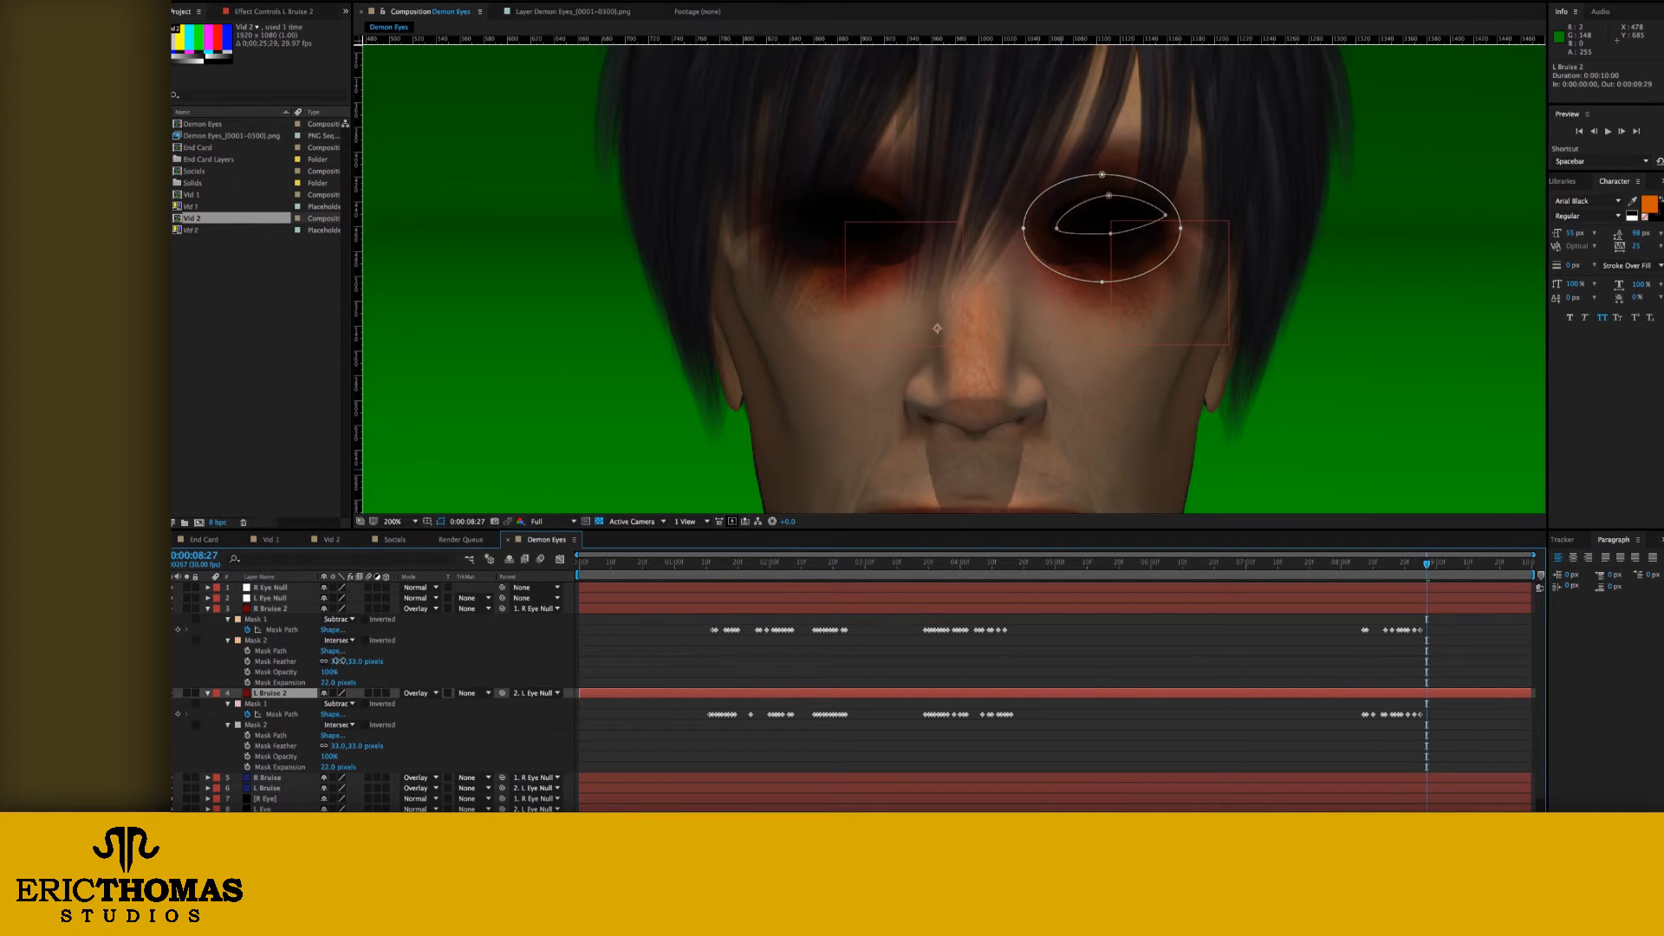
{"action": "left_click", "coordinate": [337, 662]}
{"action": "type", "text": "20"}
{"action": "key", "text": "Return"}
{"action": "left_click", "coordinate": [337, 747]}
{"action": "type", "text": "20"}
{"action": "key", "text": "Return"}
Step: Set R Bruise 2's Mask 2 expansion and L Bruise 2's Mask 2 feather to 14 pixels, and collapse both layers
{"action": "left_click", "coordinate": [337, 682]}
{"action": "type", "text": "14"}
{"action": "key", "text": "Return"}
{"action": "left_click", "coordinate": [340, 747]}
{"action": "type", "text": "14"}
{"action": "key", "text": "Return"}
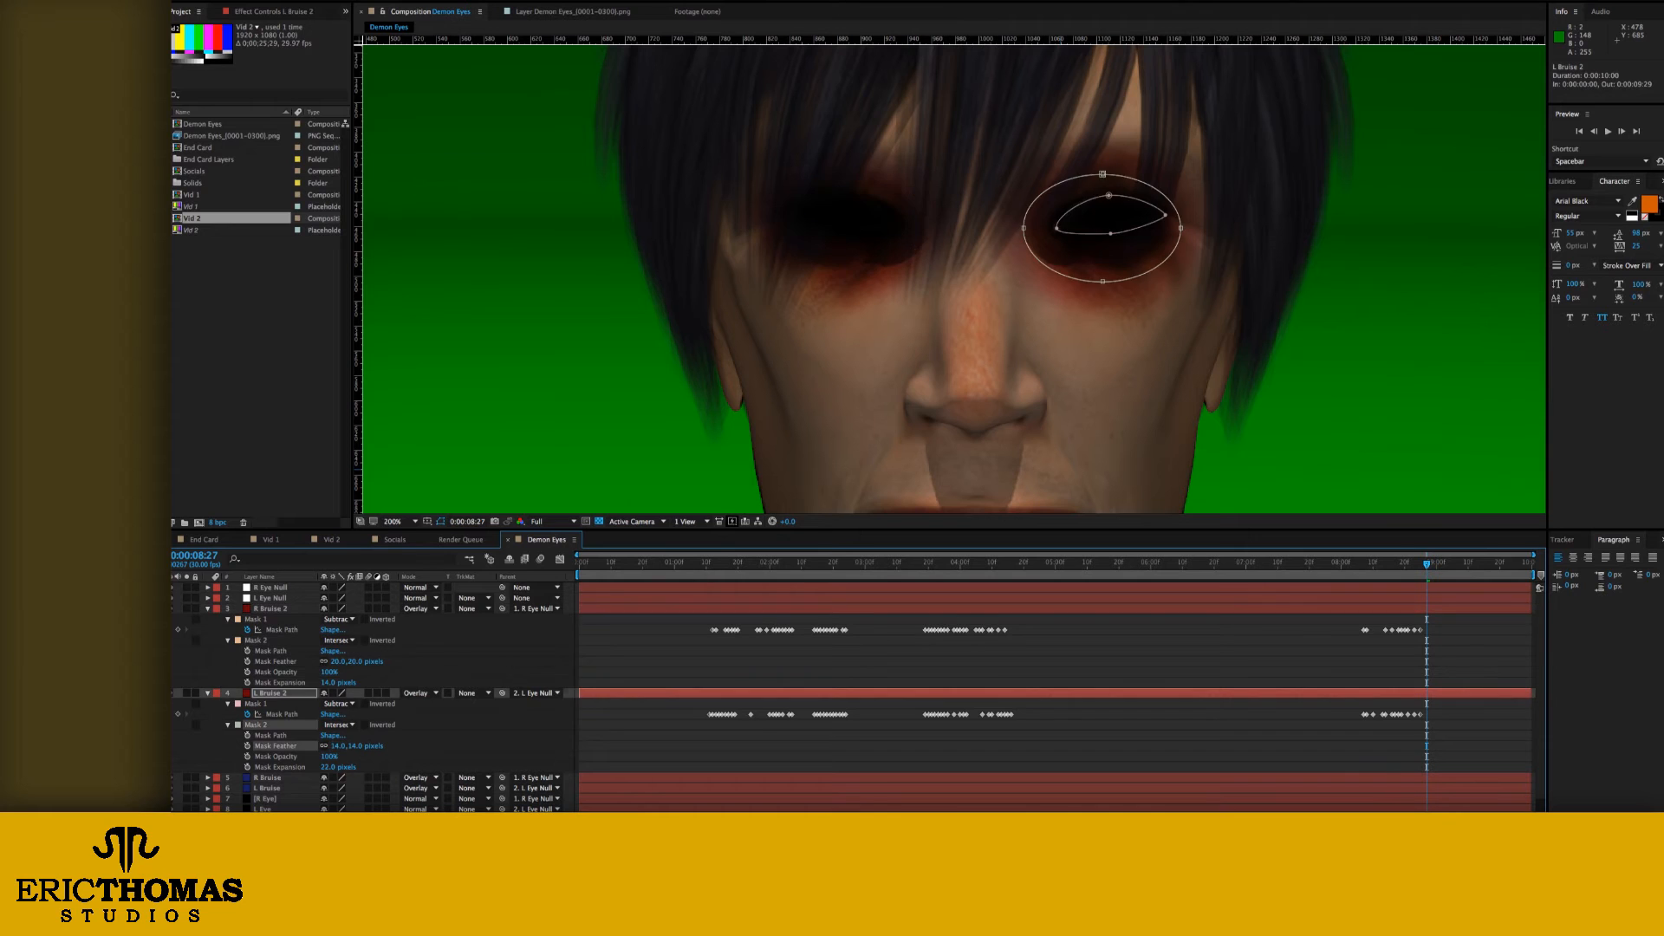
{"action": "left_click", "coordinate": [983, 760]}
{"action": "left_click", "coordinate": [208, 692]}
{"action": "left_click", "coordinate": [208, 608]}
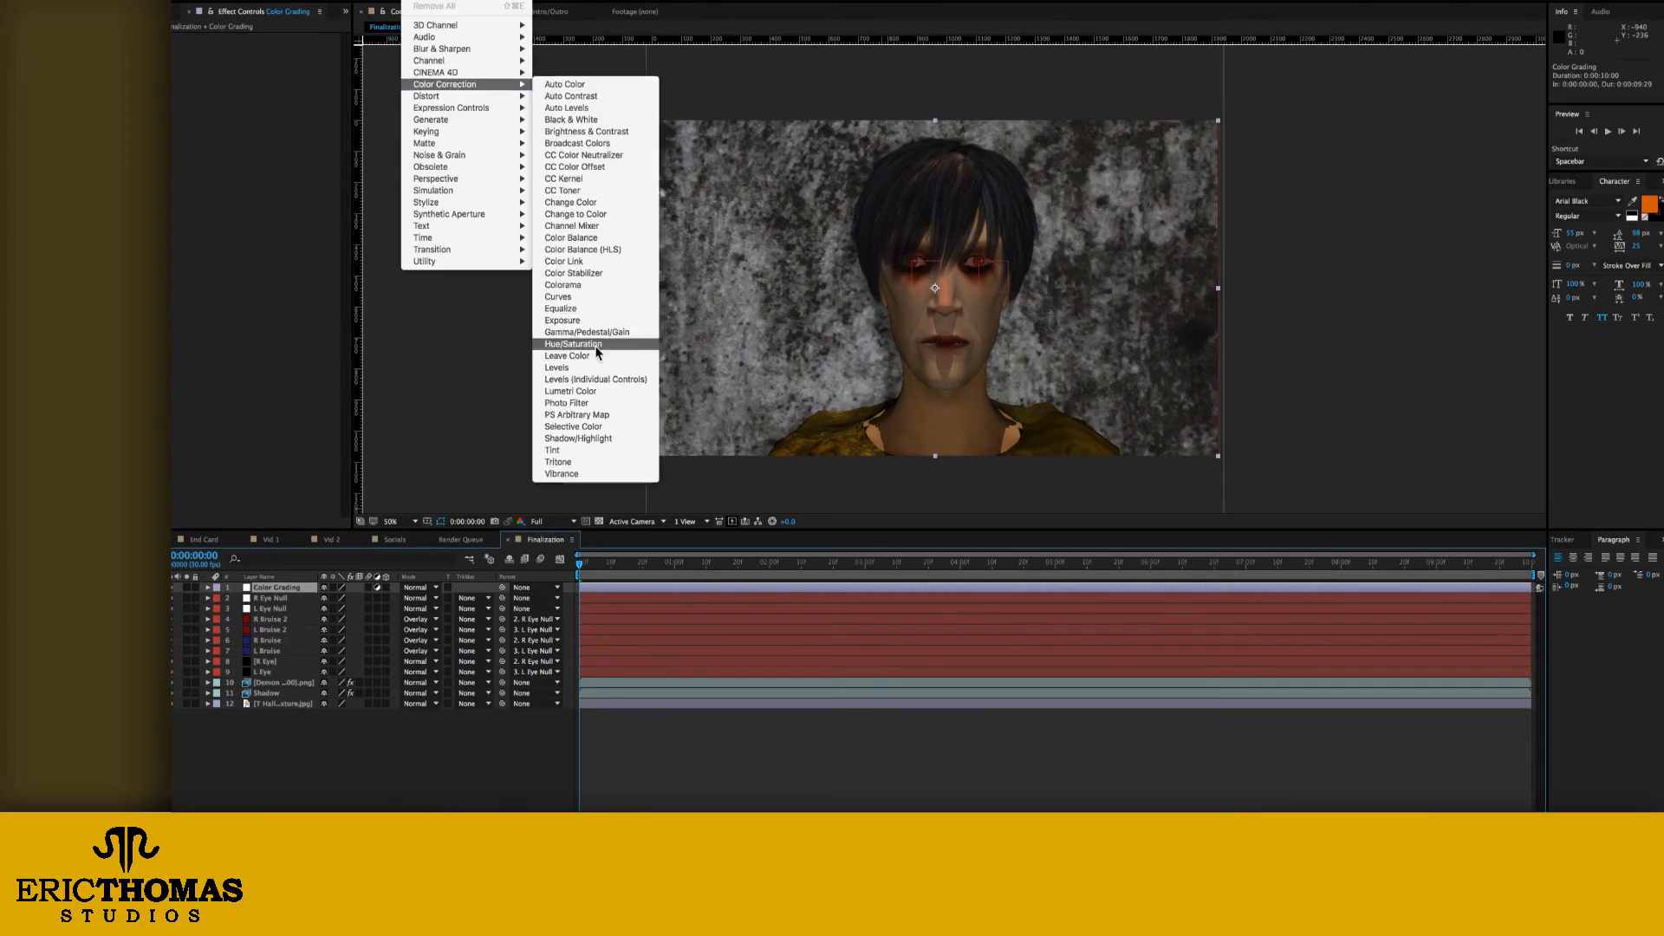
Step: Add a Hue/Saturation effect to the Color Grading layer in the Finalization composition
{"action": "left_click", "coordinate": [573, 344]}
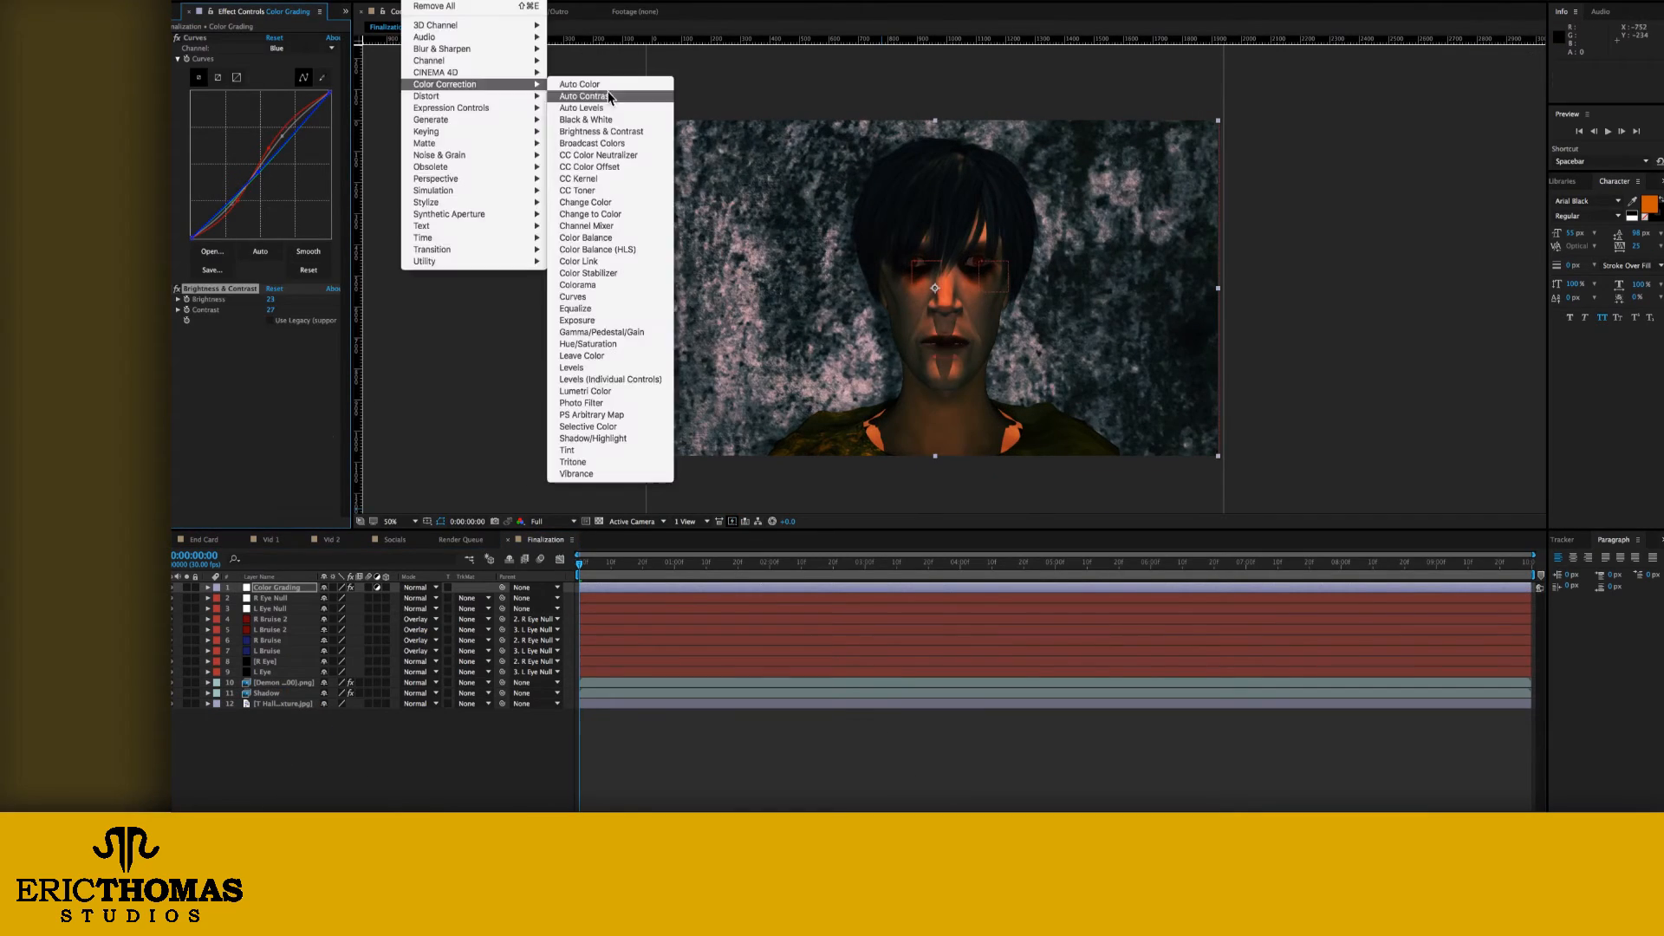